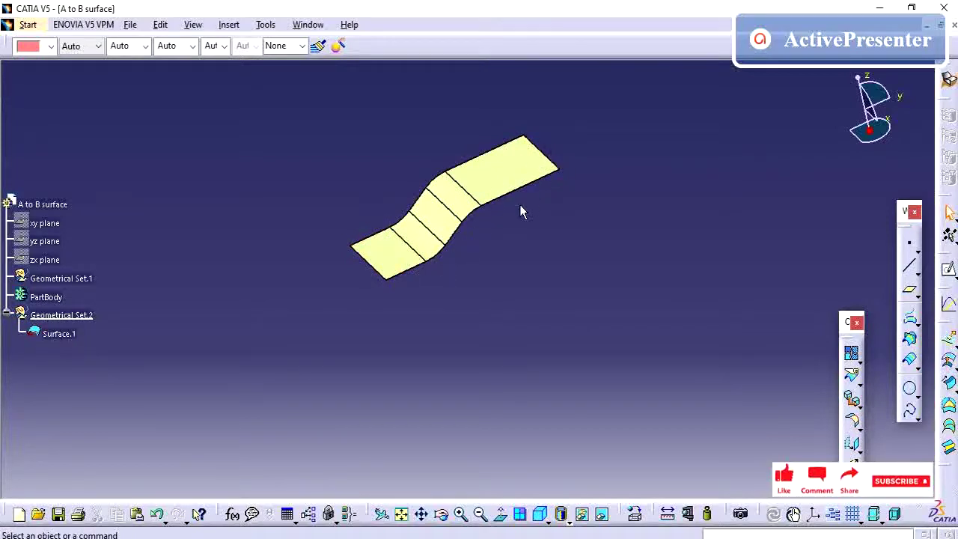
Examine the stepped surface from several angles and identify it in the specification tree.
middle_drag(483, 252, 402, 116)
middle_drag(398, 154, 467, 260)
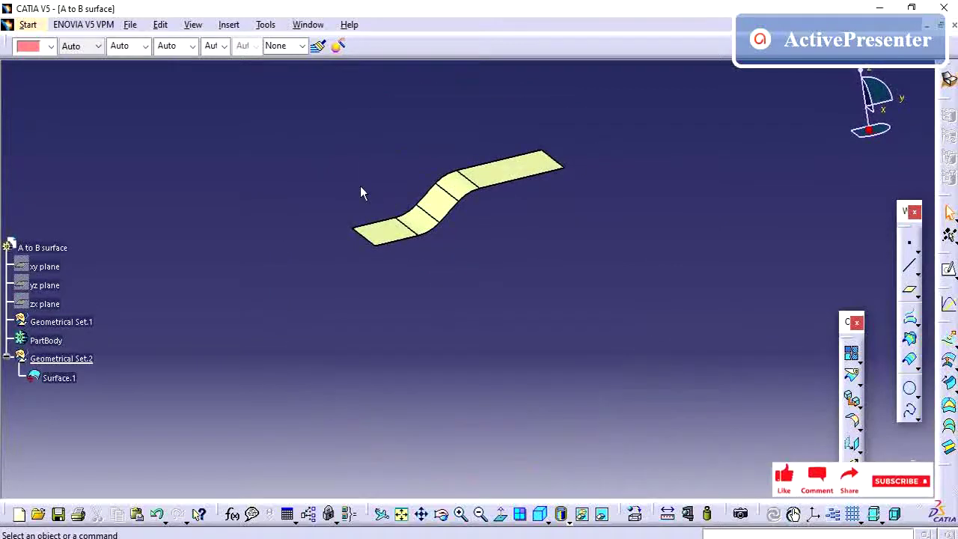
scroll(360, 193, down, 2)
scroll(360, 193, down, 2)
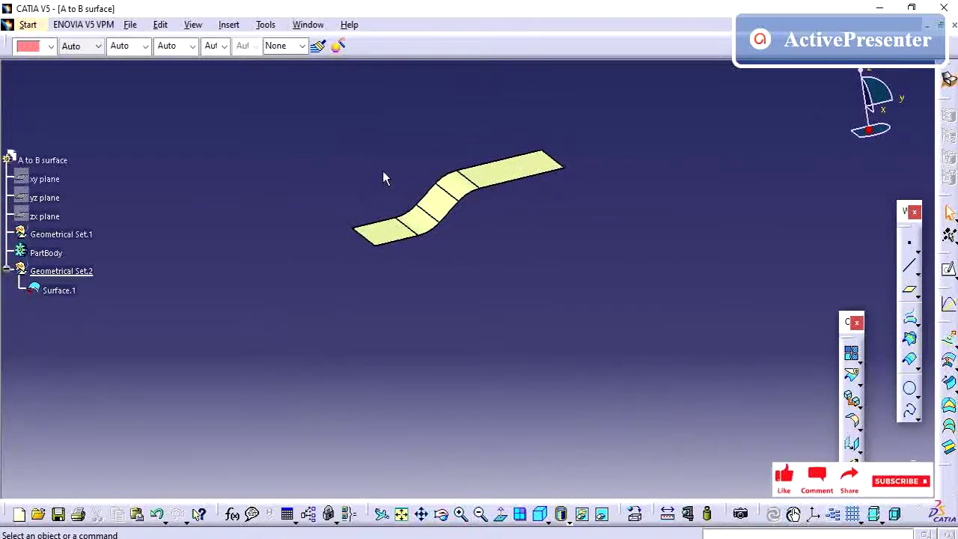
middle_drag(382, 171, 411, 217)
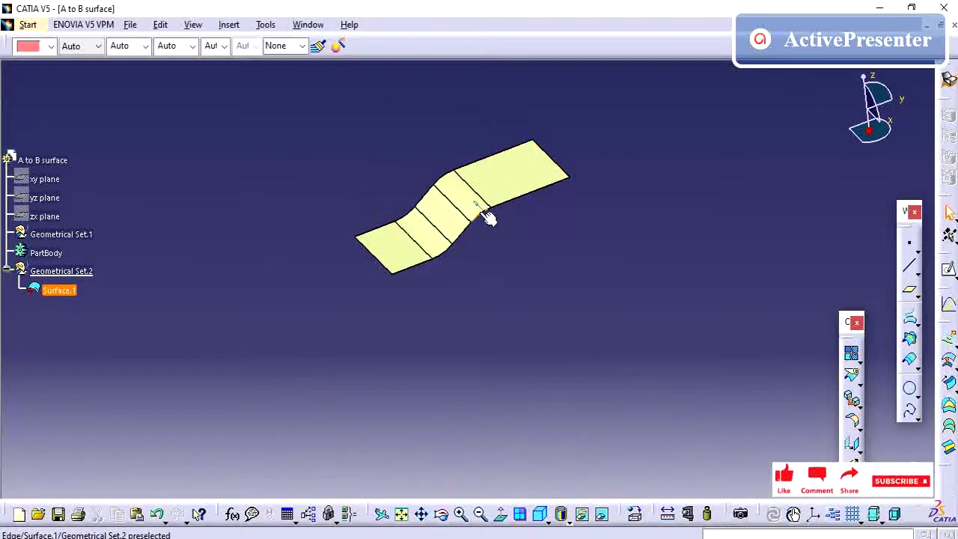
middle_drag(309, 224, 420, 116)
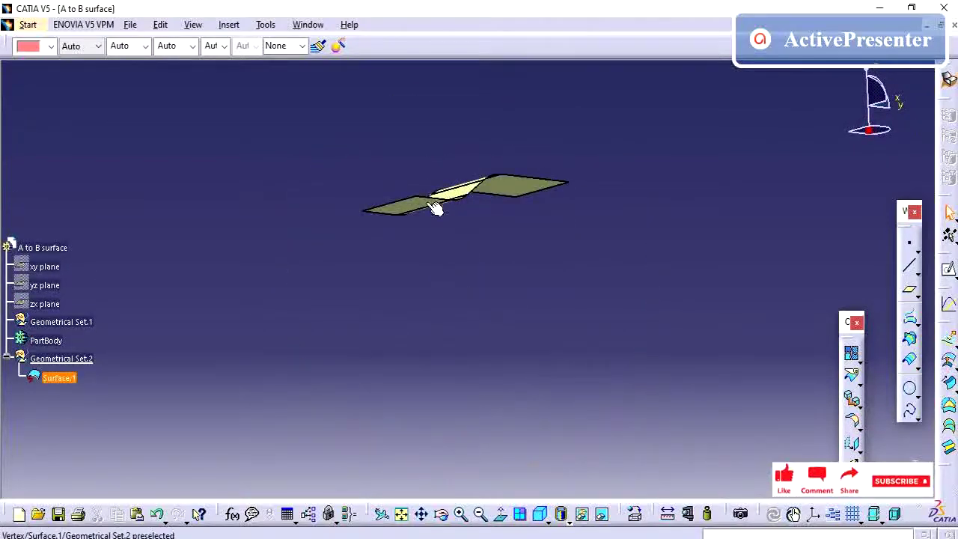
middle_drag(430, 200, 457, 348)
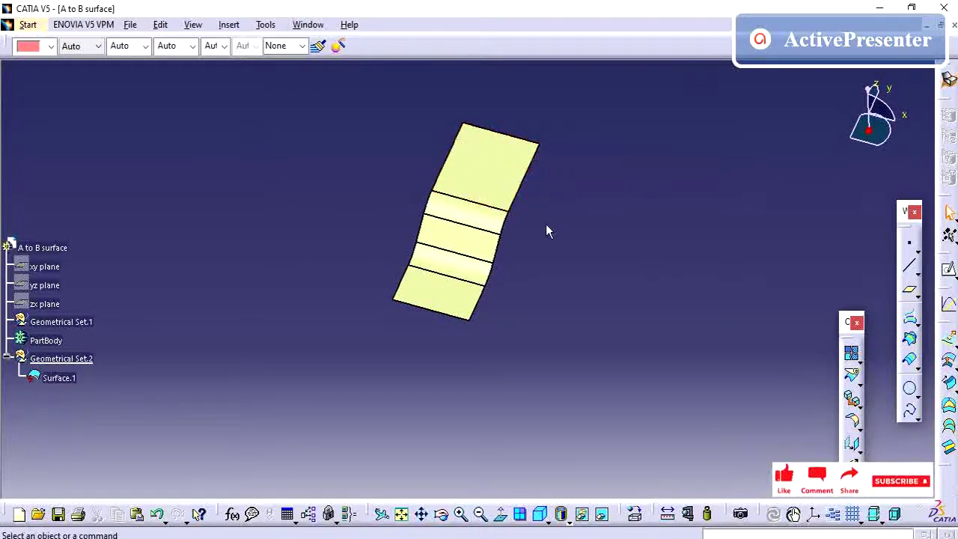
mouse_move(379, 275)
middle_down()
mouse_move(376, 175)
mouse_move(335, 164)
middle_up()
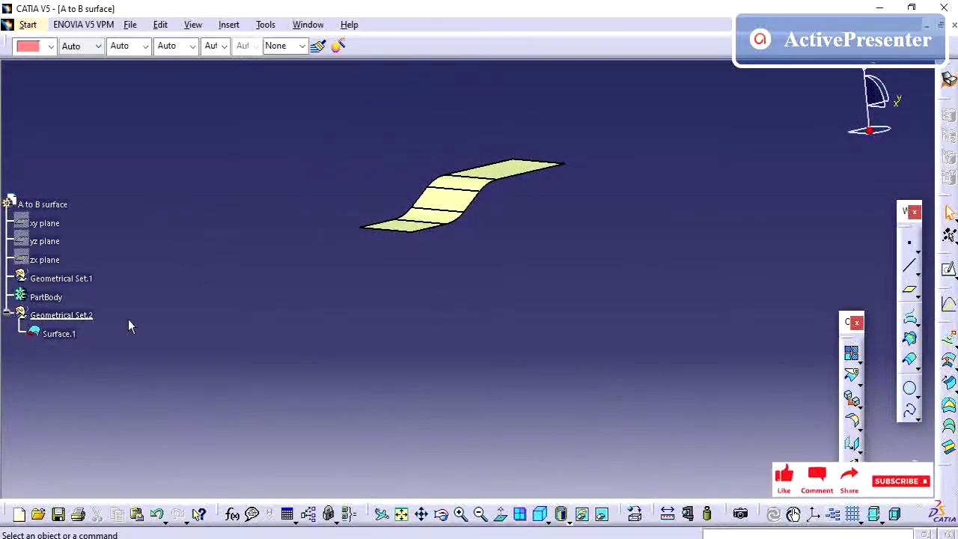
click(59, 333)
middle_drag(359, 176, 406, 239)
click(291, 184)
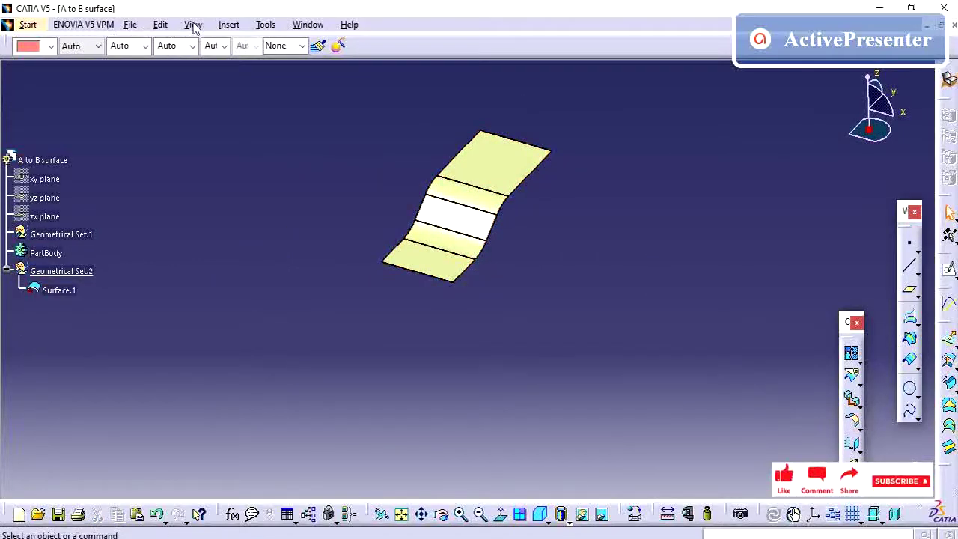
Create a point of type On surface on the upper flat face of the stepped surface, at a distance of 70 mm.
middle_drag(516, 310, 294, 131)
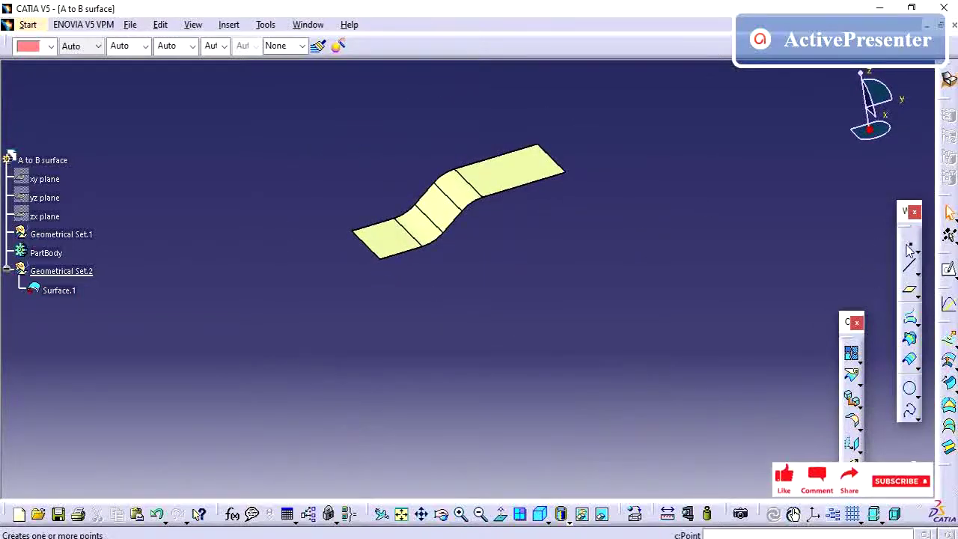
click(909, 251)
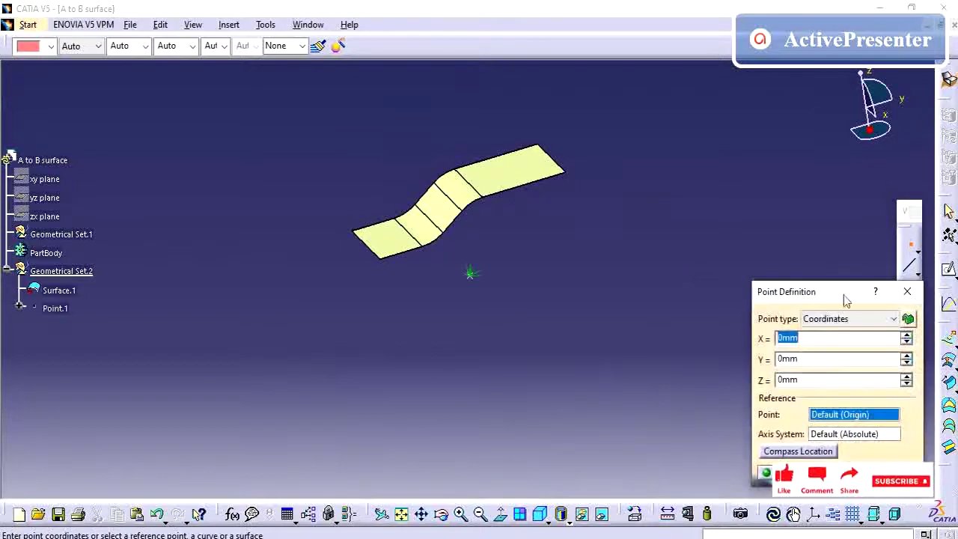
click(856, 323)
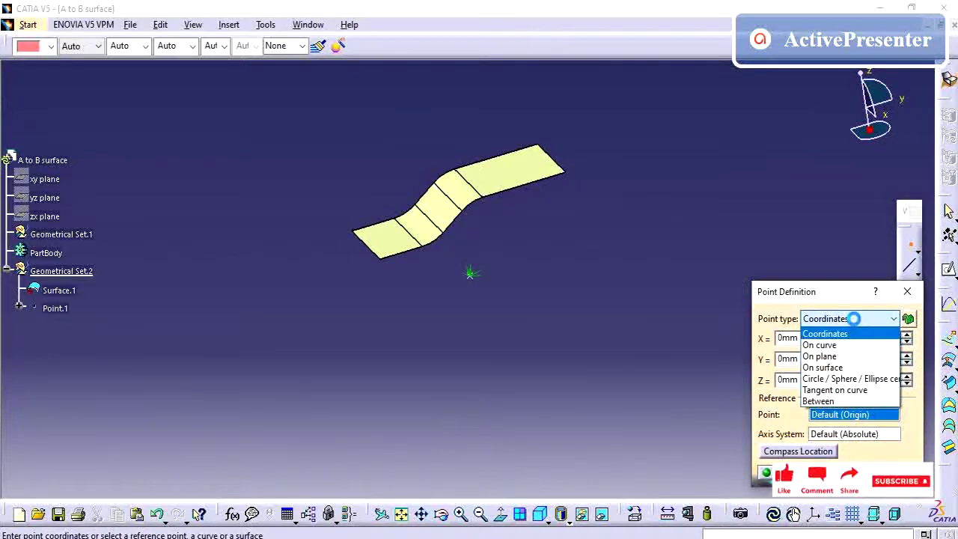
click(829, 366)
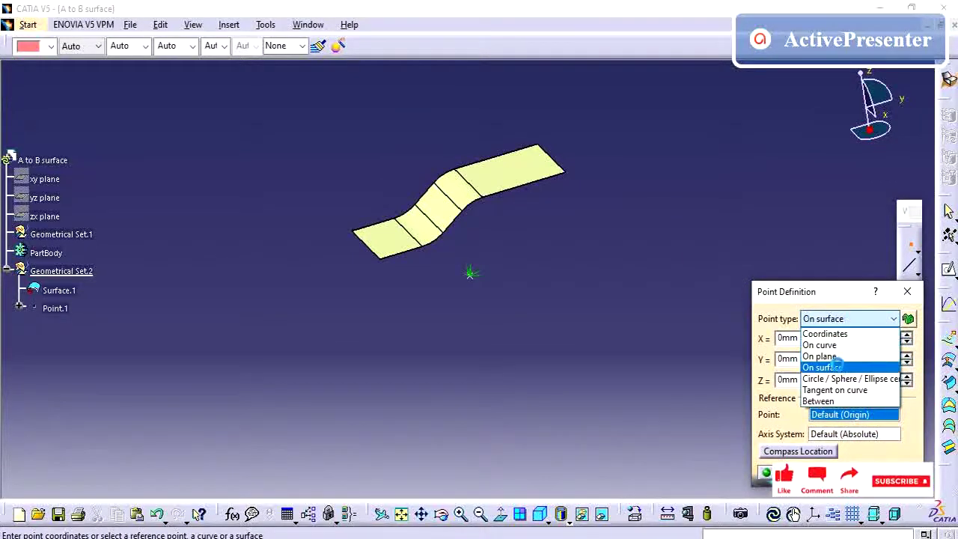
click(503, 185)
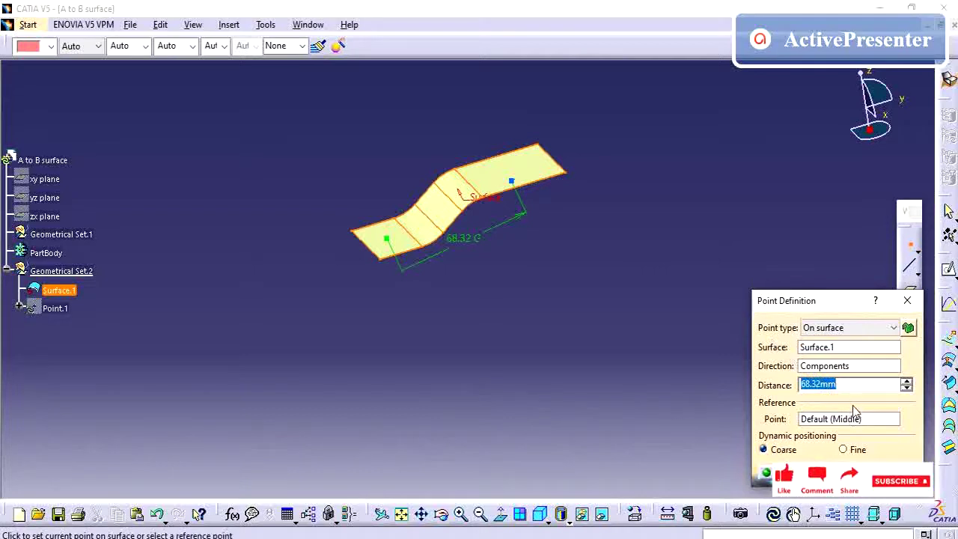
mouse_move(476, 250)
middle_down()
mouse_move(487, 304)
mouse_move(501, 259)
mouse_move(459, 323)
mouse_move(487, 257)
mouse_move(482, 238)
middle_up()
mouse_move(483, 237)
mouse_down()
mouse_move(483, 226)
mouse_move(487, 234)
mouse_up()
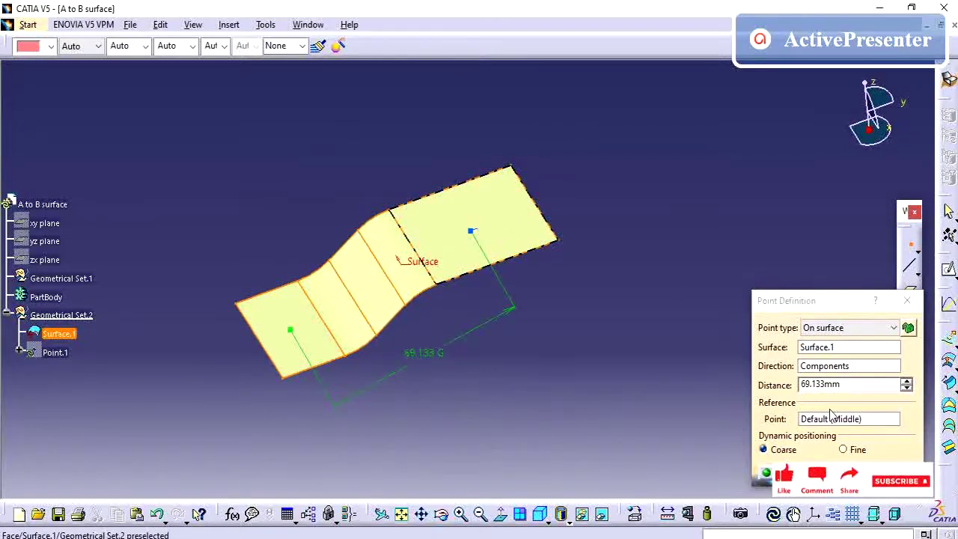
drag(841, 384, 766, 385)
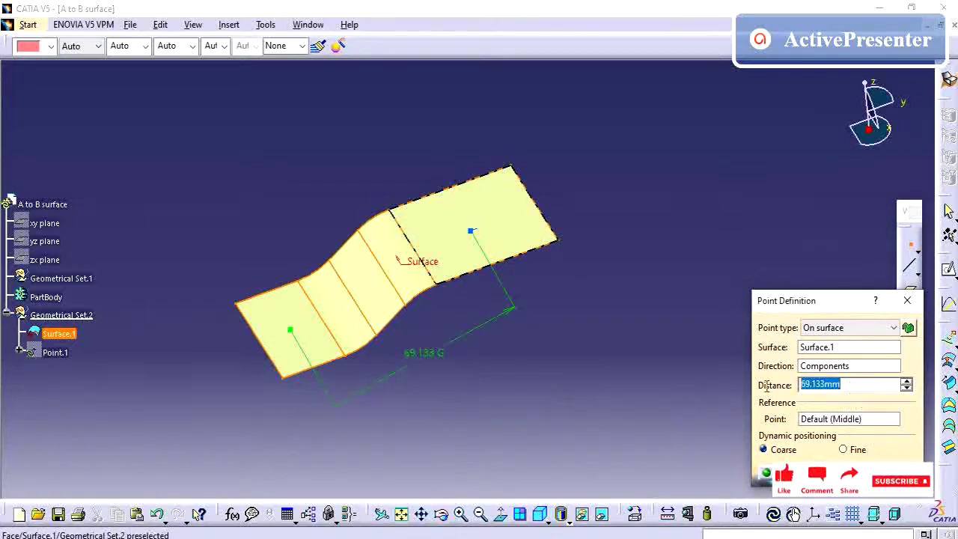
text(70)
key(Return)
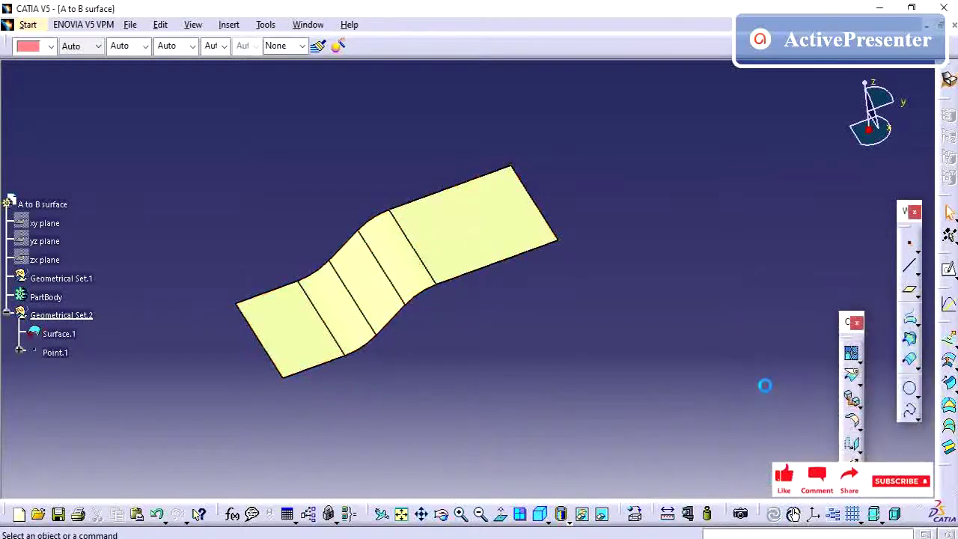
Create a standard axis system with its origin at the point on the upper flat face.
middle_drag(529, 389, 532, 332)
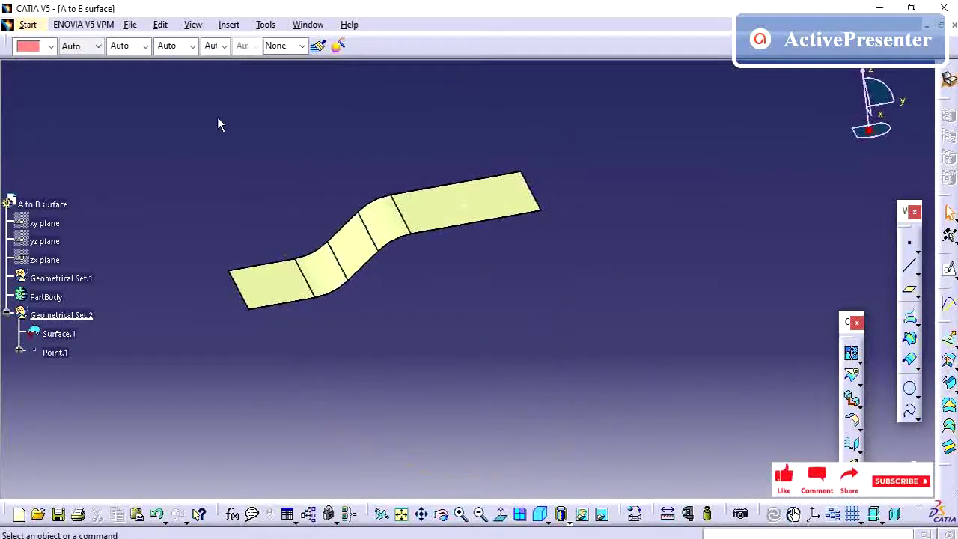
click(228, 25)
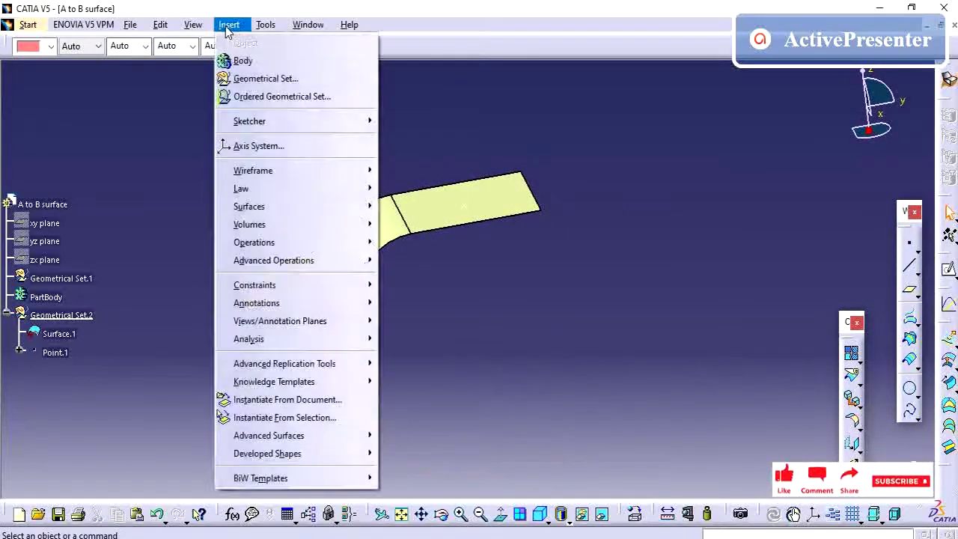
click(254, 146)
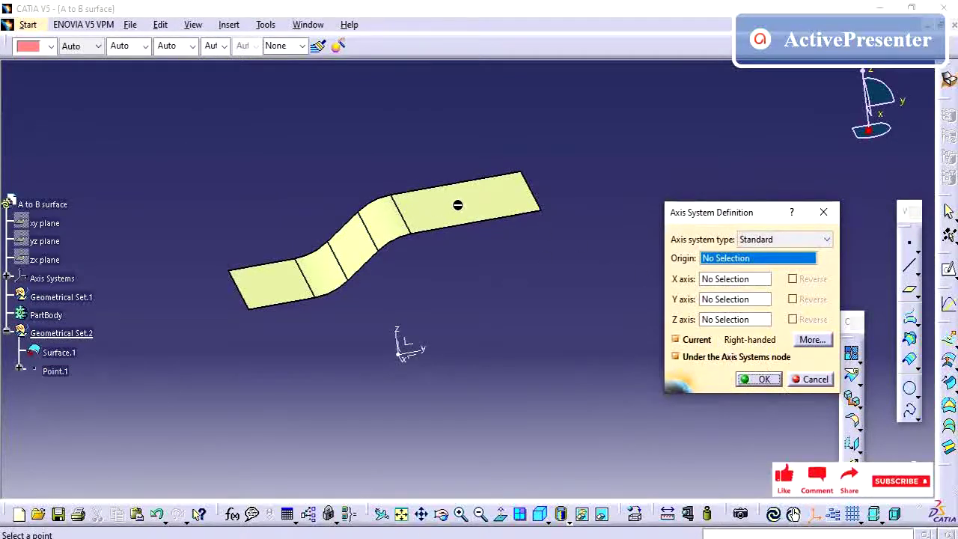
click(457, 205)
middle_drag(483, 312, 416, 303)
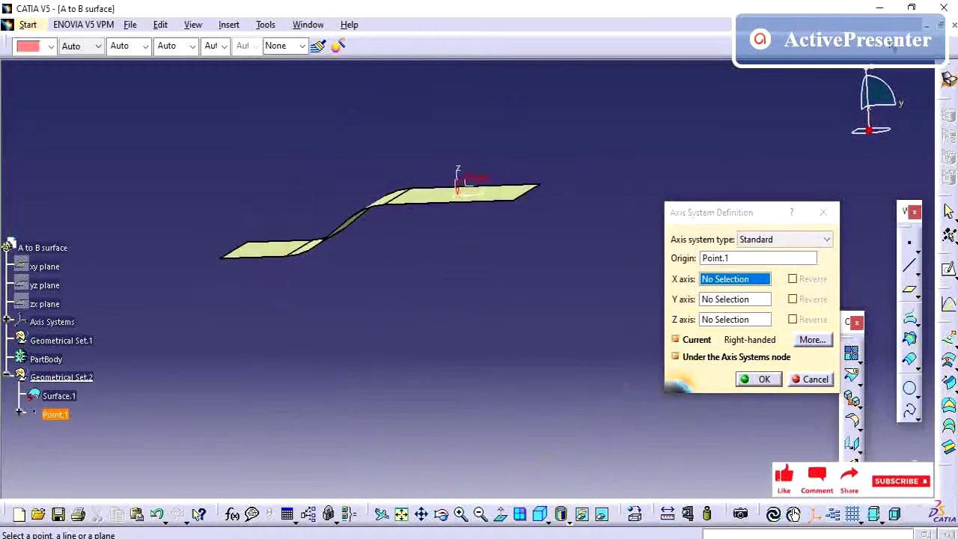
click(870, 72)
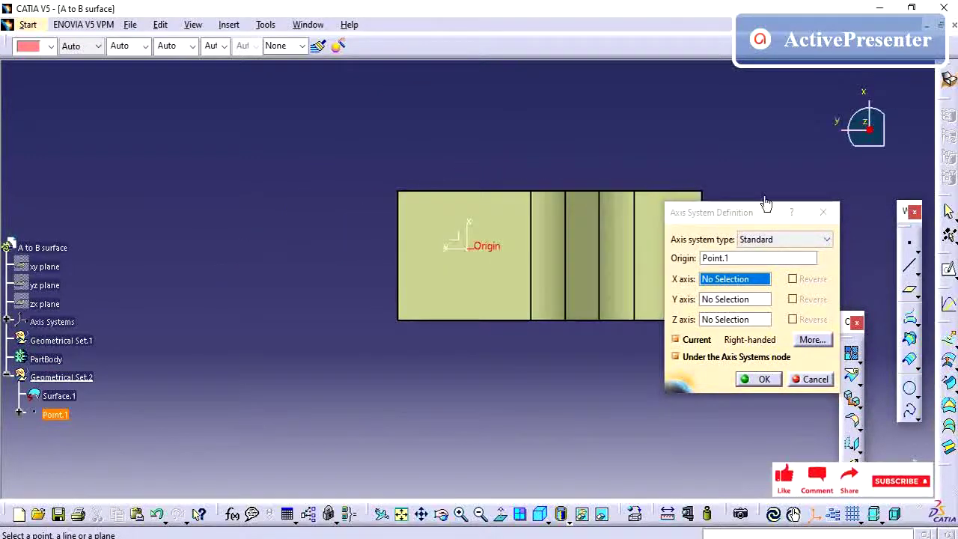
click(864, 128)
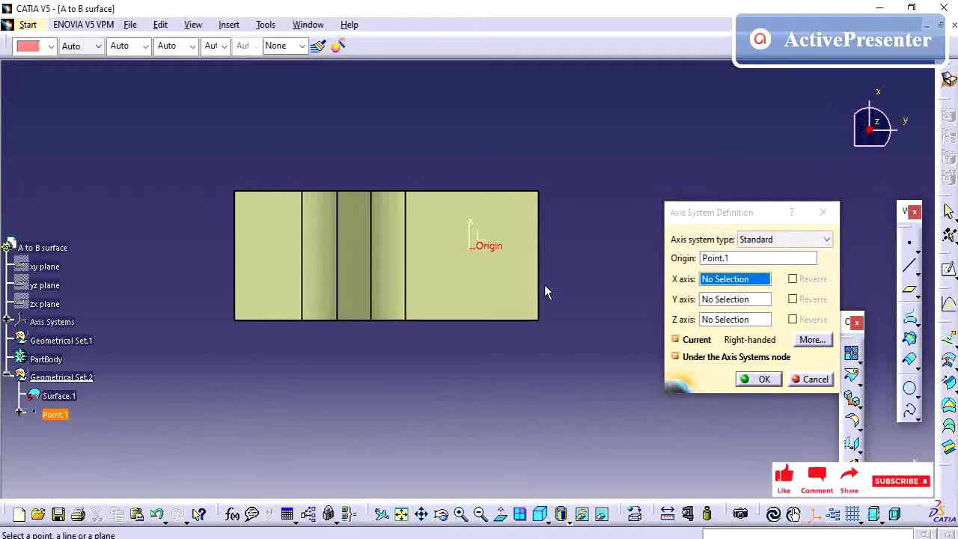
middle_drag(511, 338, 522, 165)
middle_drag(545, 318, 473, 161)
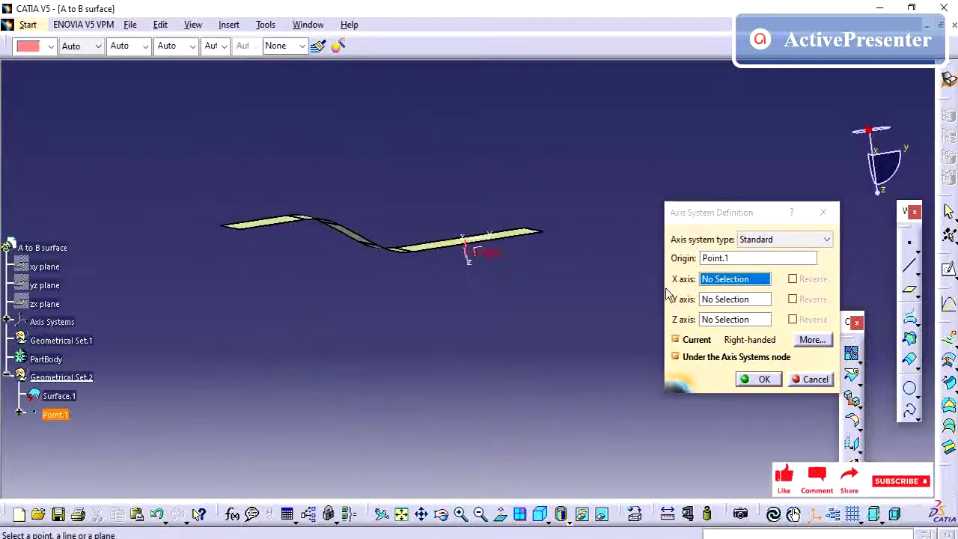
click(883, 195)
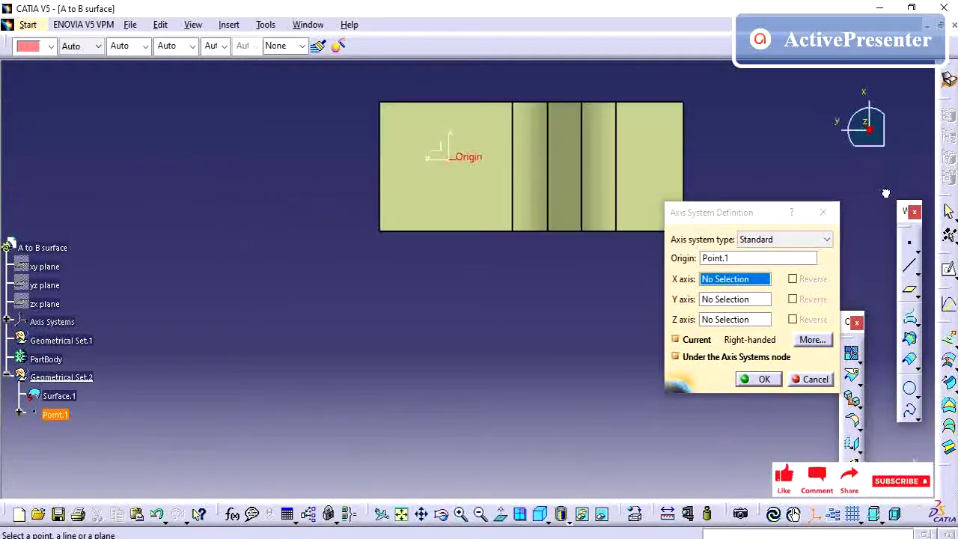
click(758, 380)
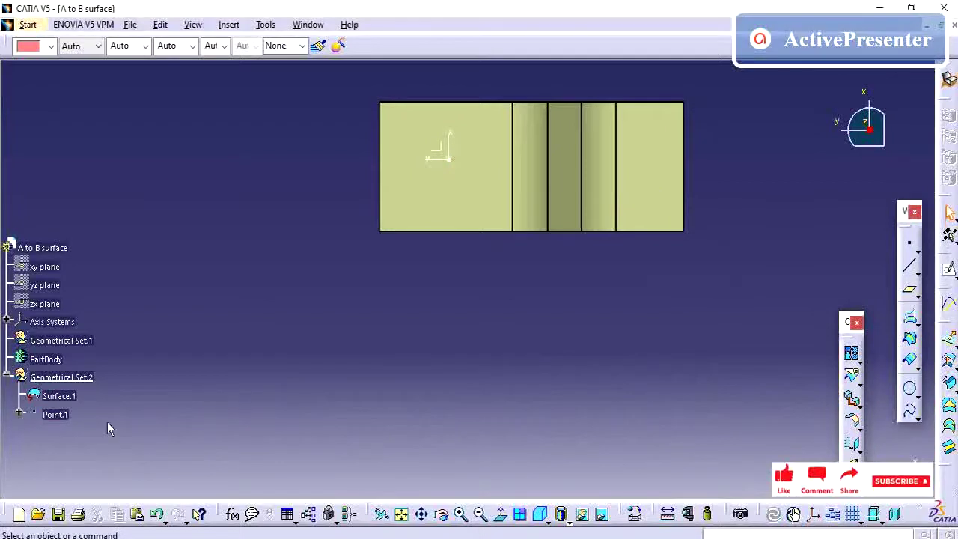
Change the type of the point at the axis system's origin to Coordinates.
double_click(55, 415)
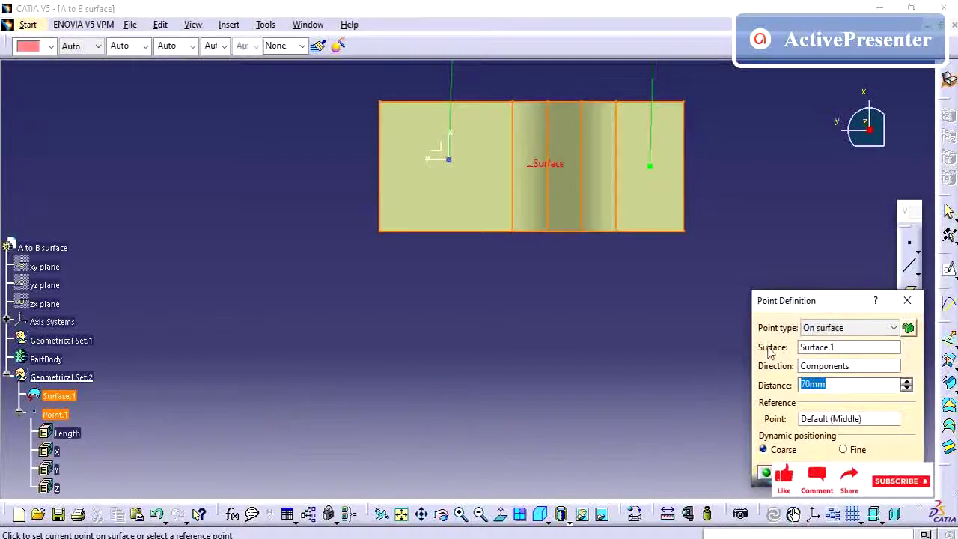
click(816, 328)
click(814, 338)
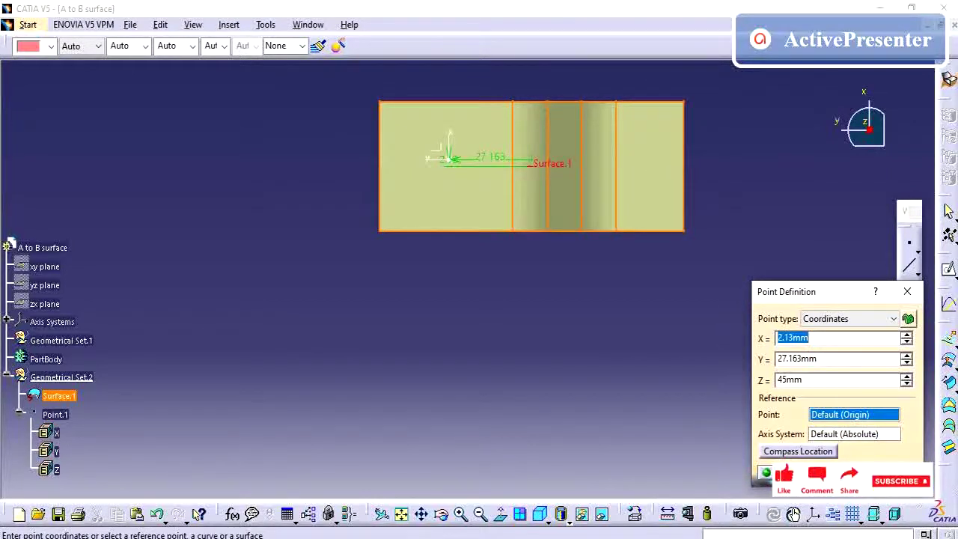
click(836, 478)
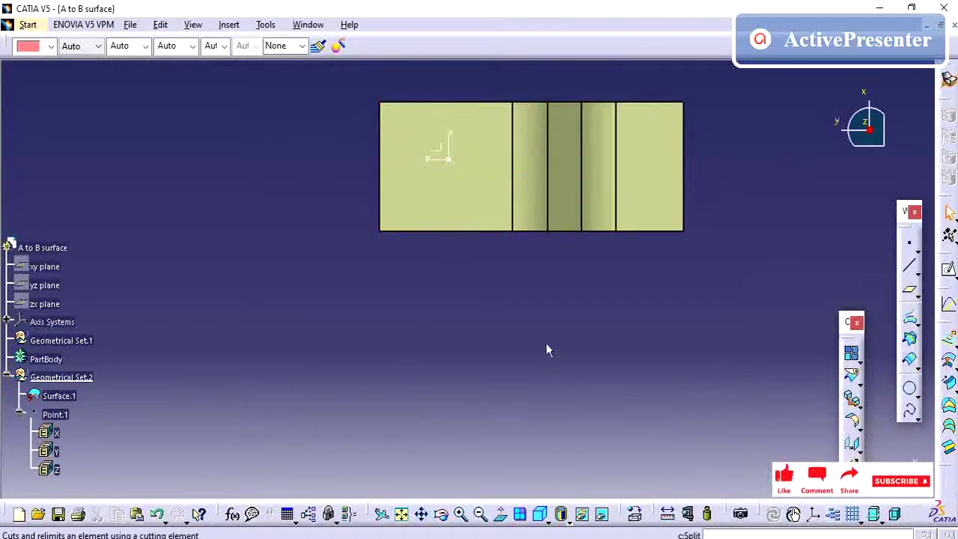
click(19, 412)
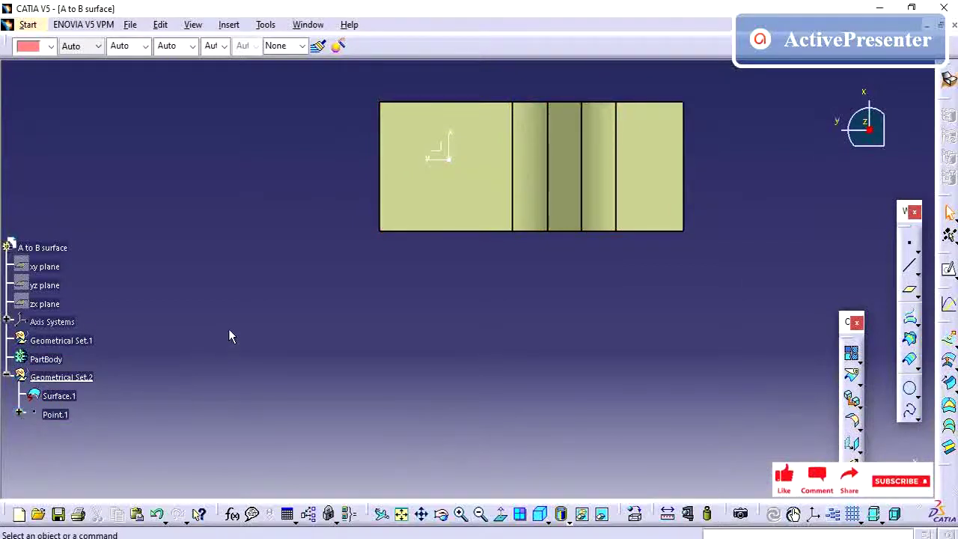
Insert a geometrical set named "A surface" directly under the A to B surface part.
click(42, 247)
click(150, 74)
click(42, 248)
scroll(65, 220, down, 3)
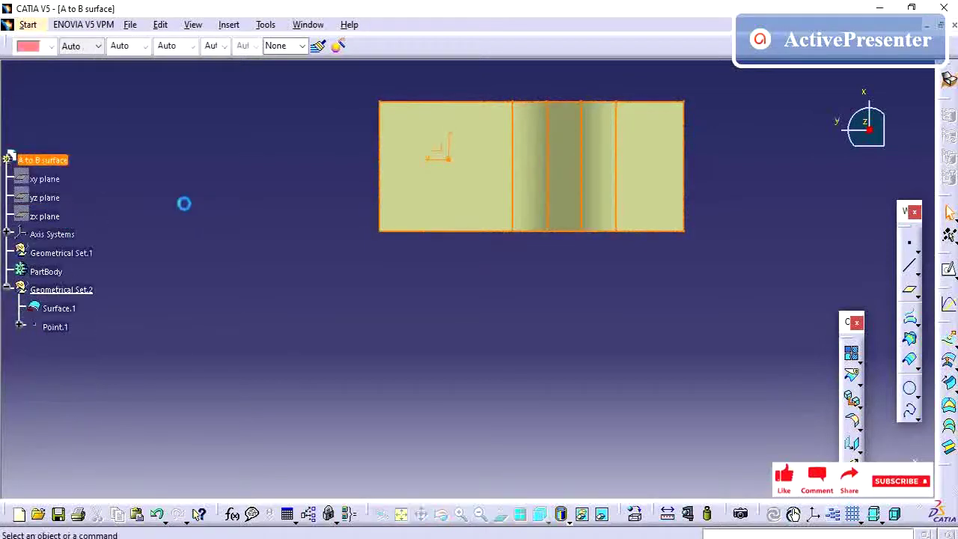
click(161, 207)
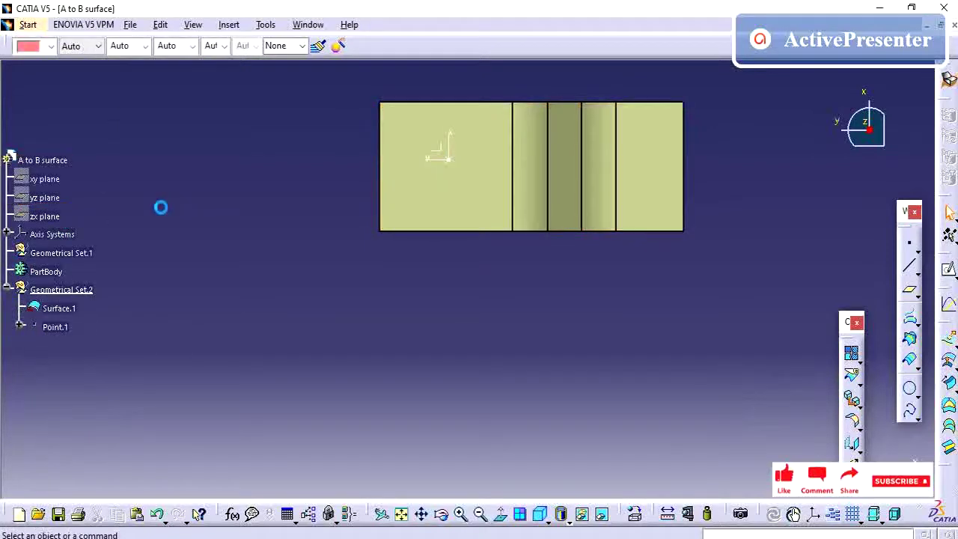
click(229, 25)
click(243, 77)
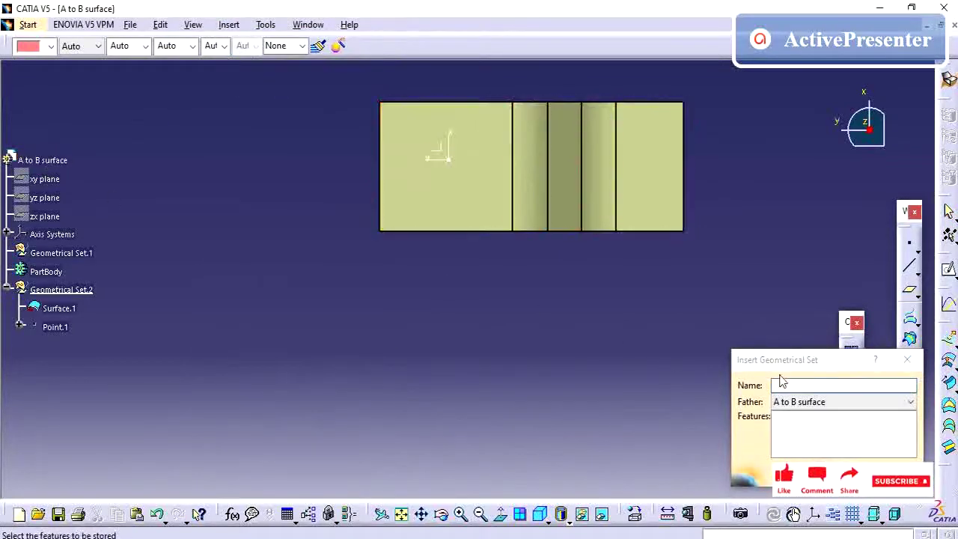
click(803, 386)
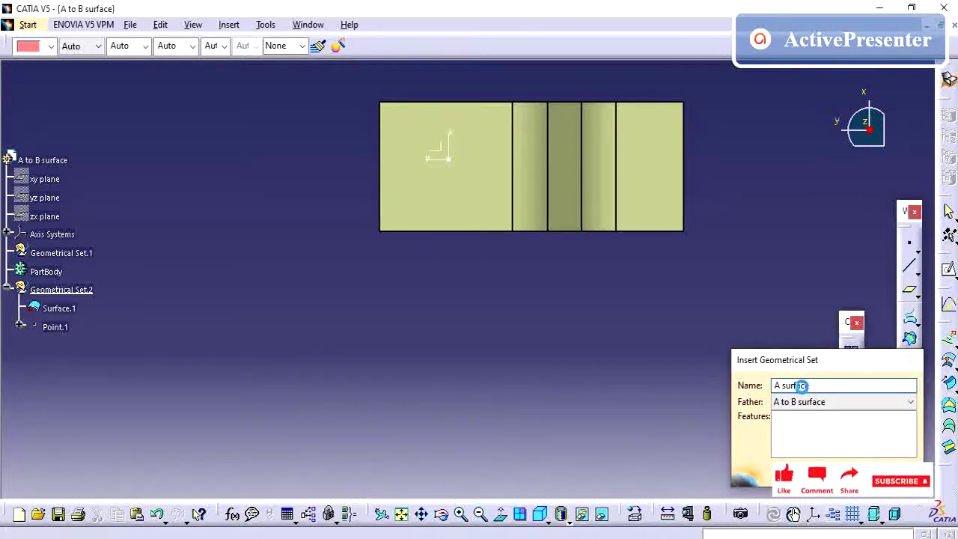
key(Return)
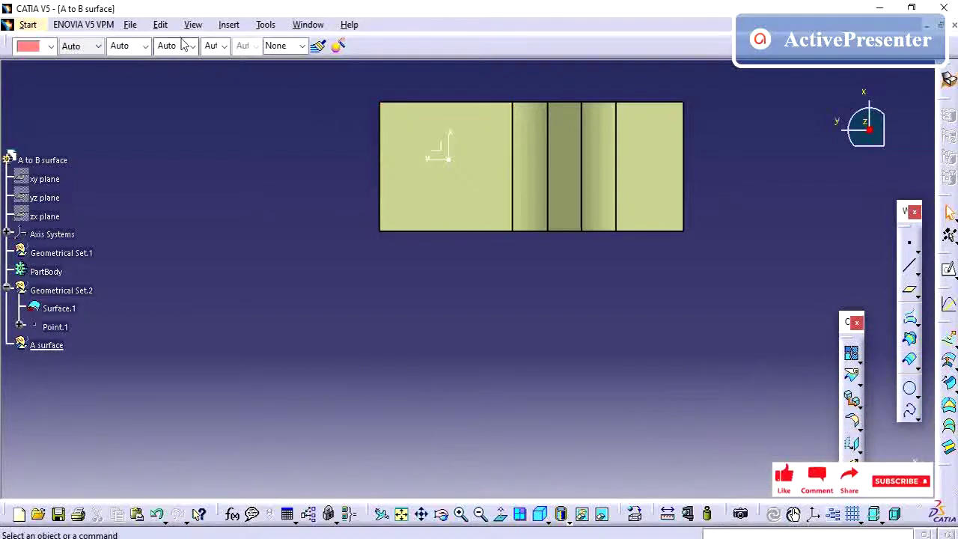
Duplicate the "A surface" geometrical set by copying it into the A to B surface part.
click(42, 346)
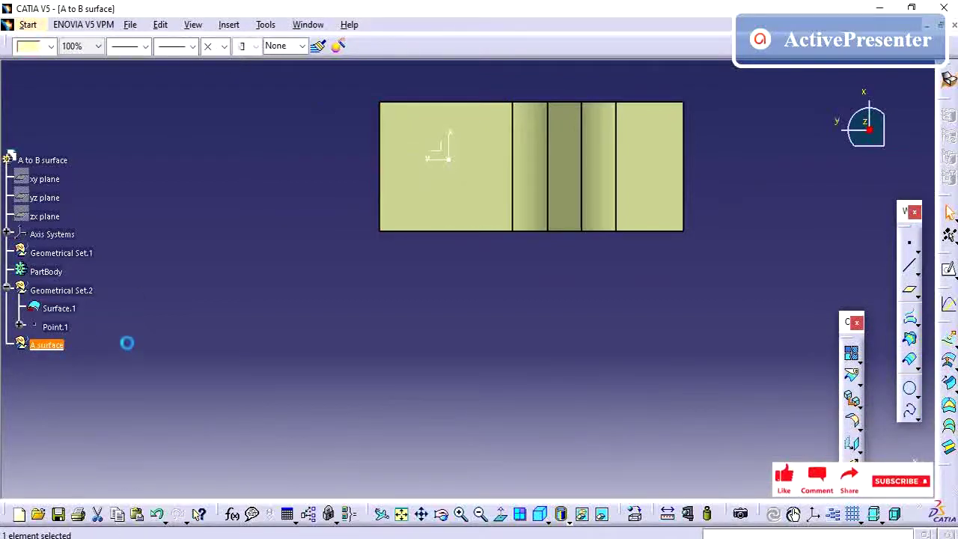
click(53, 159)
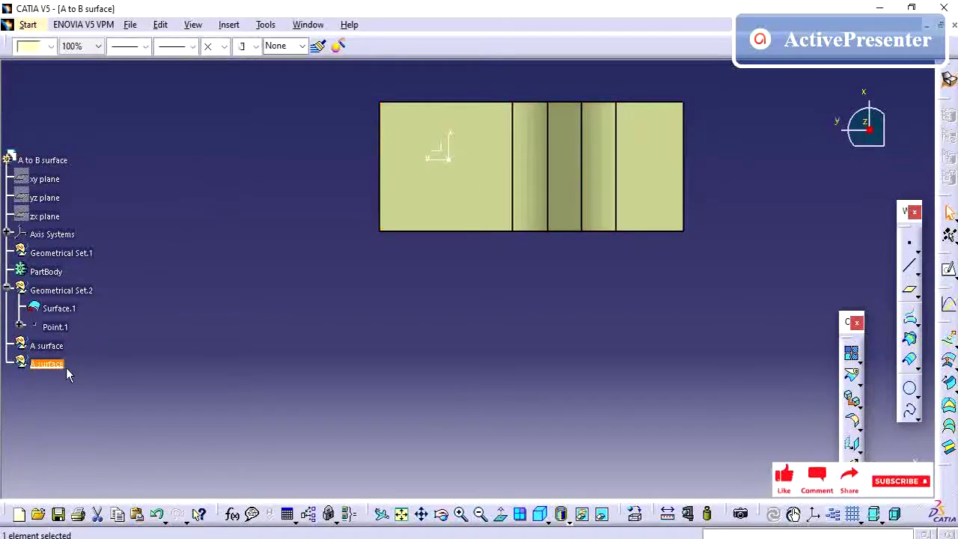
Rename the copied "A surface" geometrical set, the last one in the tree, to "B surface".
right_click(60, 365)
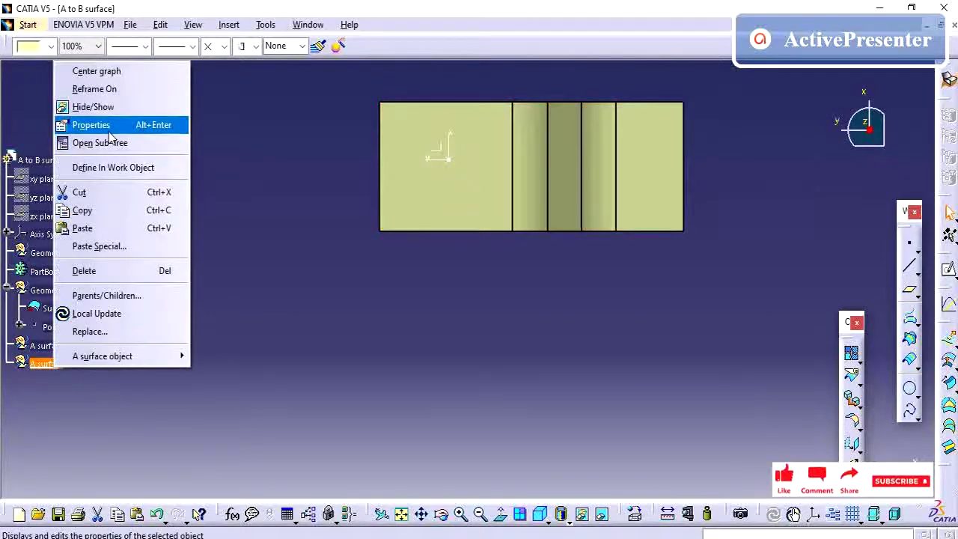
click(94, 122)
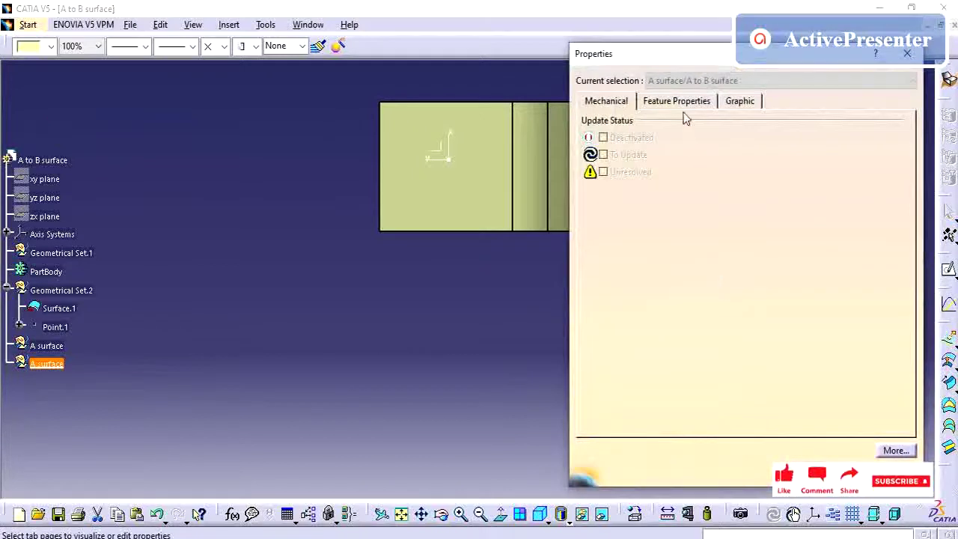
click(677, 102)
click(662, 122)
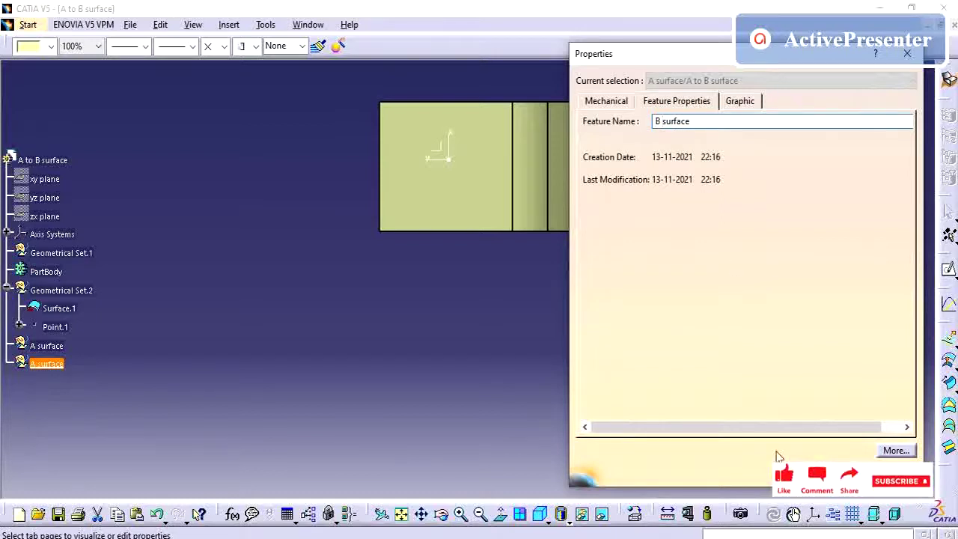
key(Return)
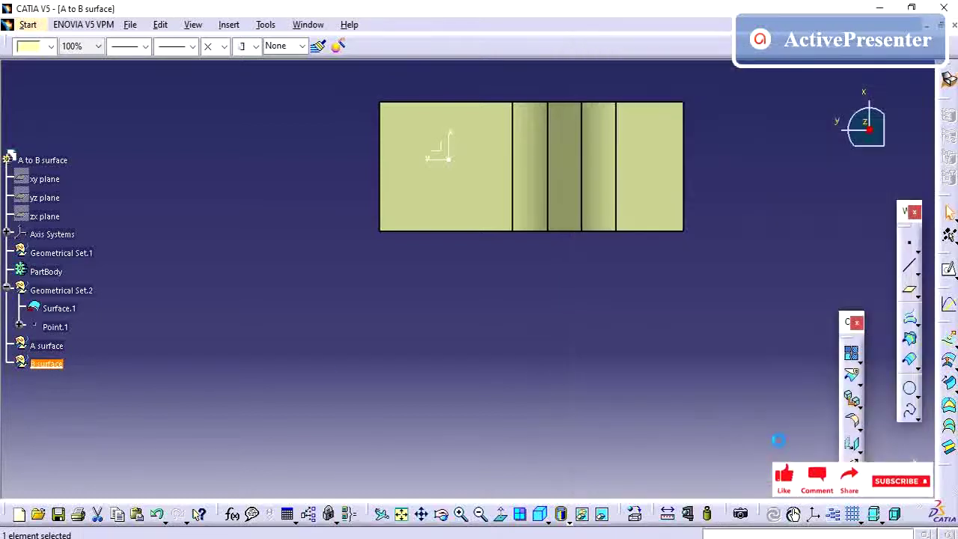
Duplicate the "B surface" geometrical set by copying it into the A to B surface part.
click(229, 24)
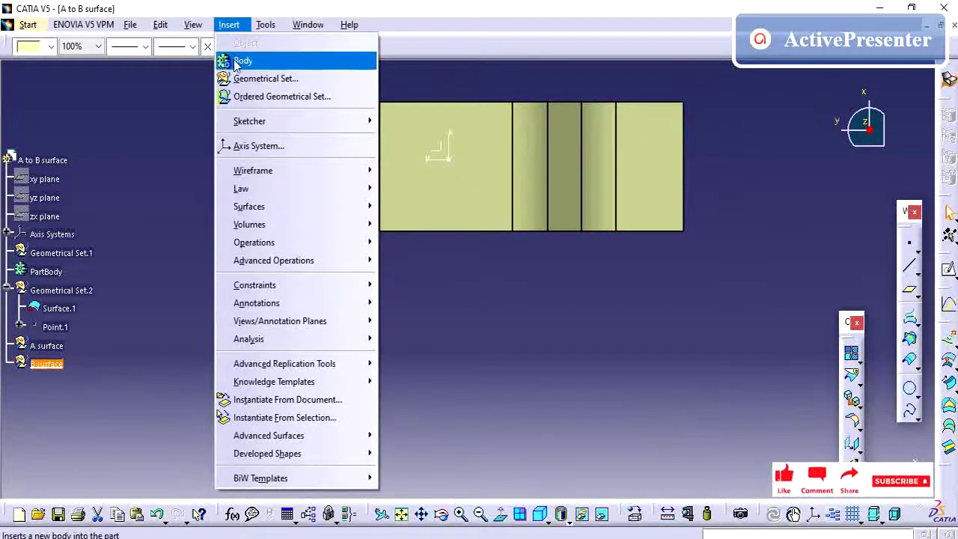
click(174, 88)
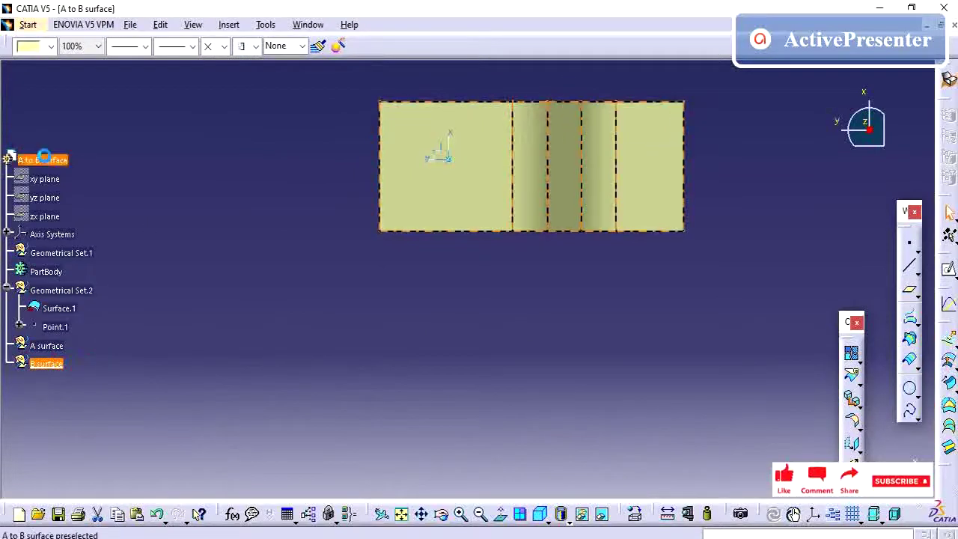
click(43, 160)
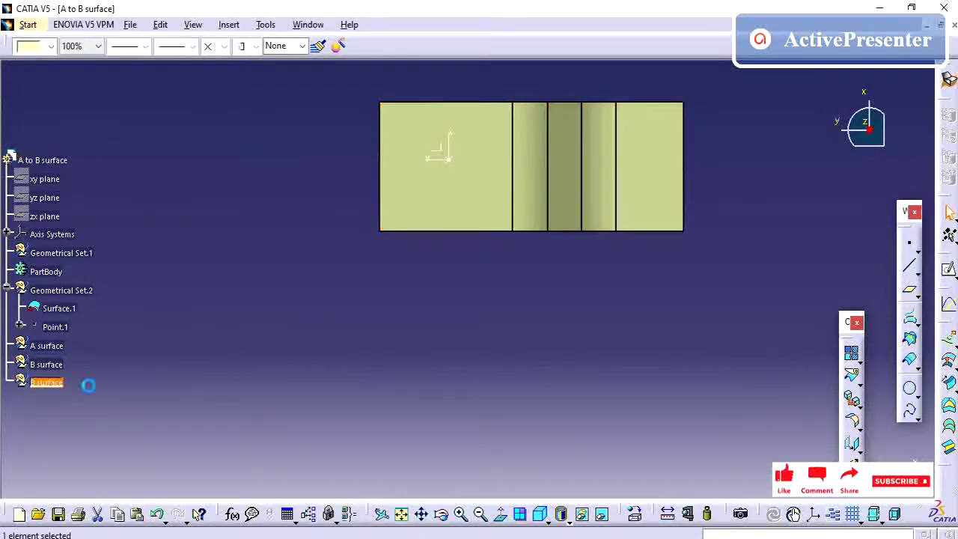
Rename the duplicated "B surface" geometrical set to "C surface".
right_click(46, 382)
click(97, 139)
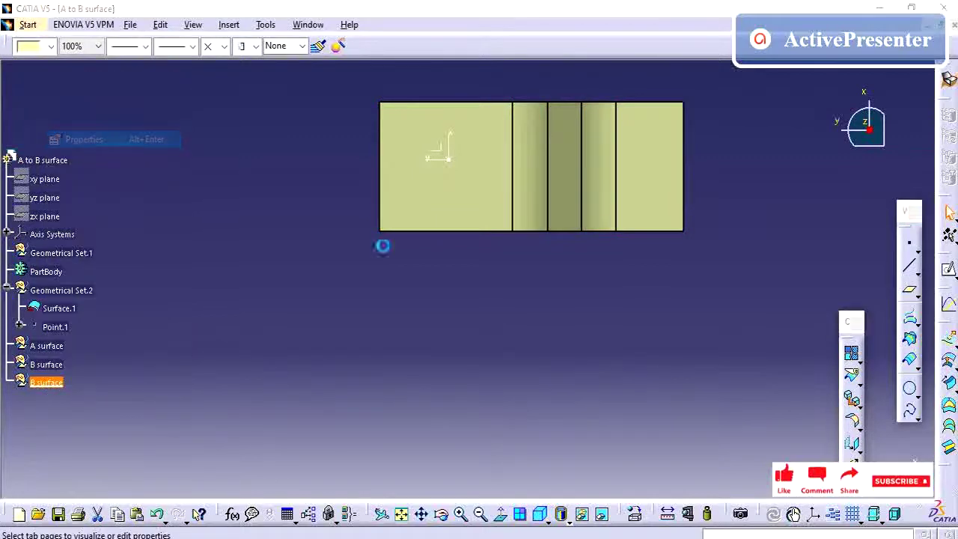
click(653, 123)
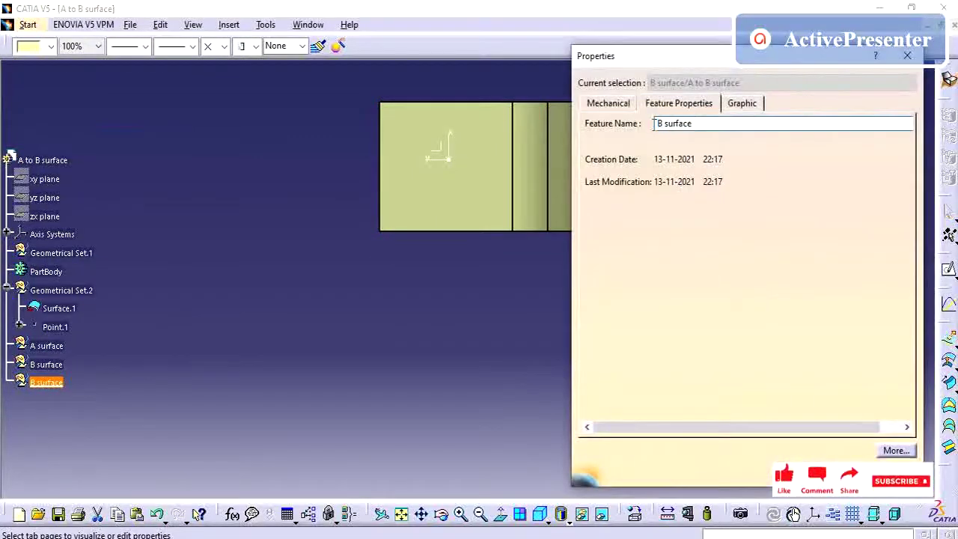
click(666, 124)
text(C)
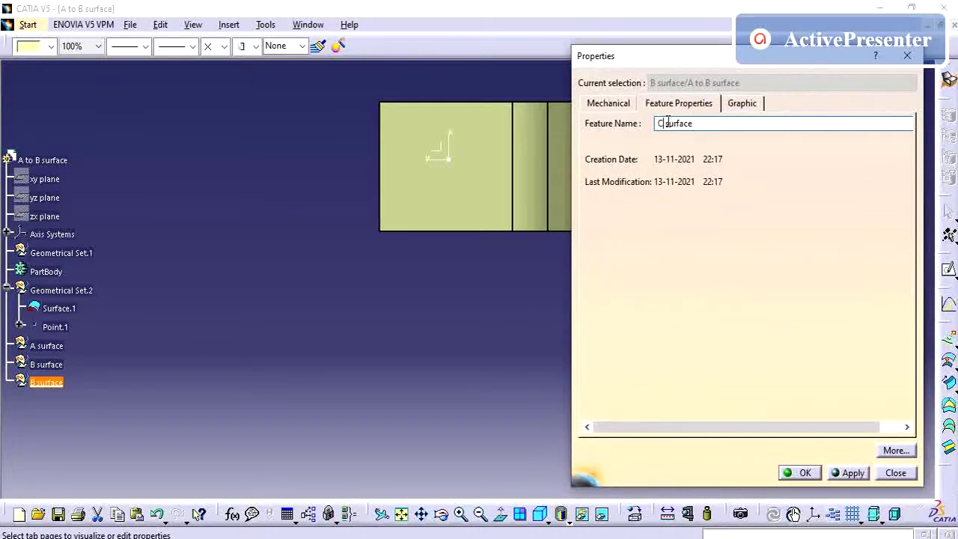
click(851, 473)
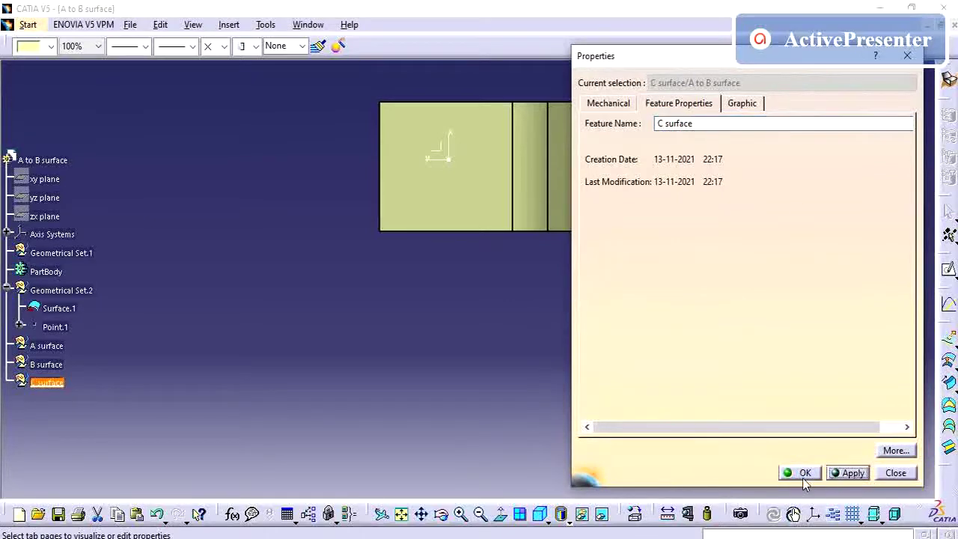
click(802, 473)
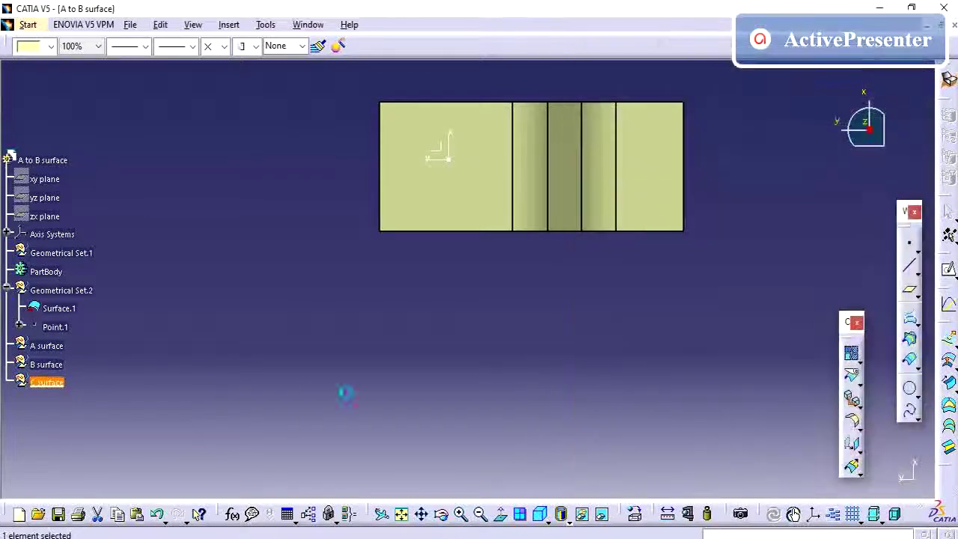
Hide Geometrical Set.2 and show it again to check which geometry it holds.
right_click(69, 291)
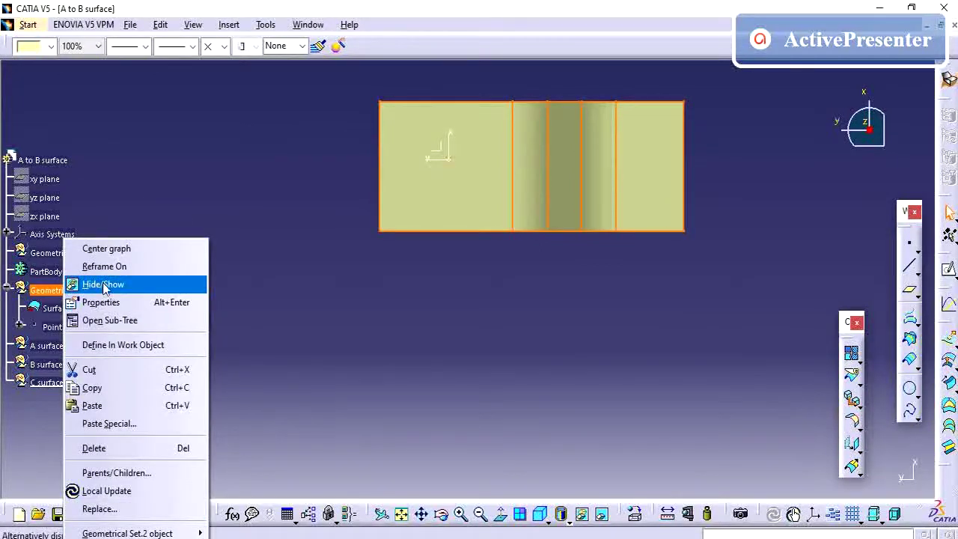
click(103, 284)
right_click(78, 291)
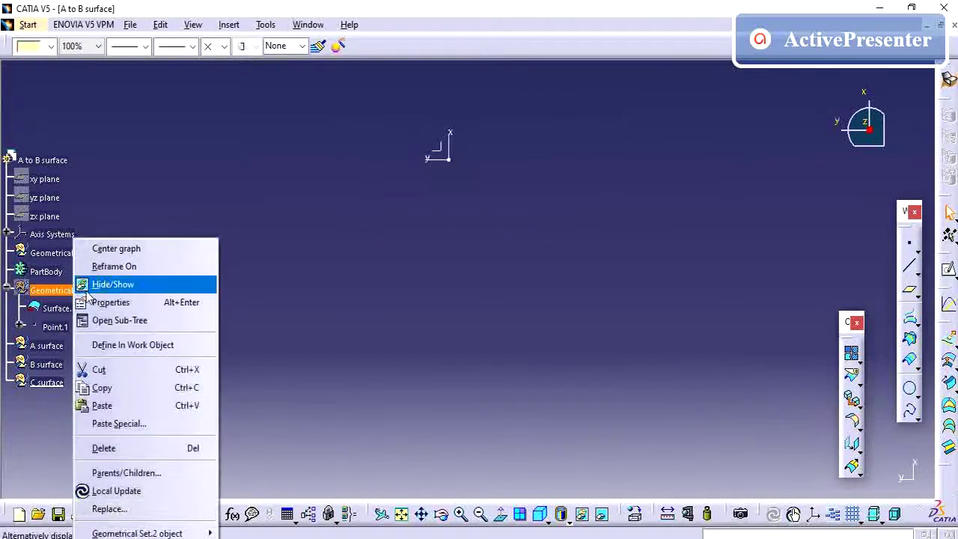
click(119, 285)
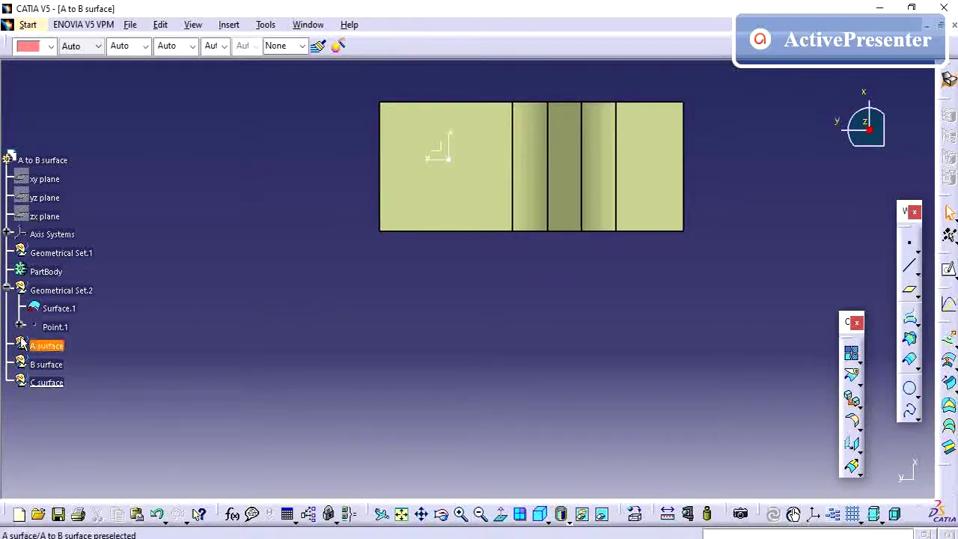
Define the "A surface" set as the in-work object and create a Join of Surface.1 in it with Check tangency enabled.
right_click(47, 348)
click(101, 142)
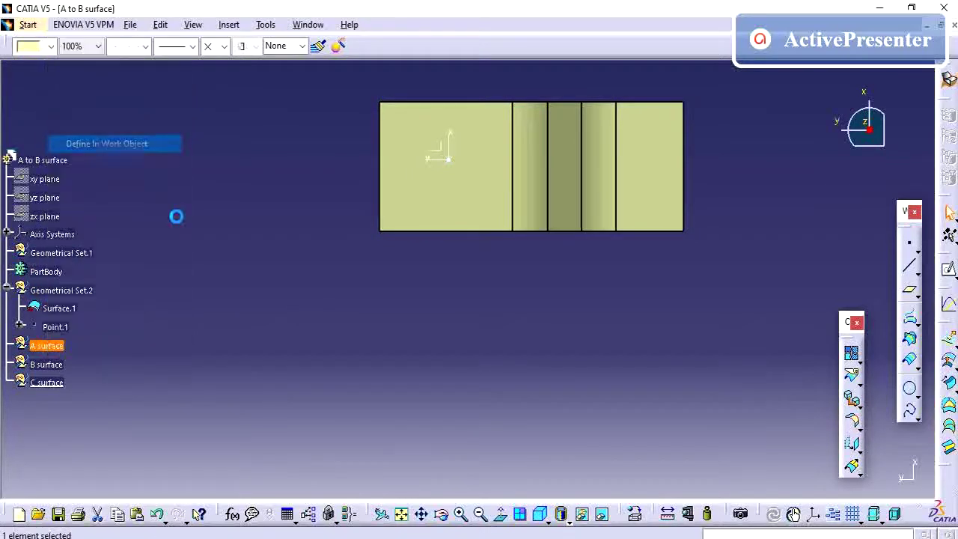
click(850, 353)
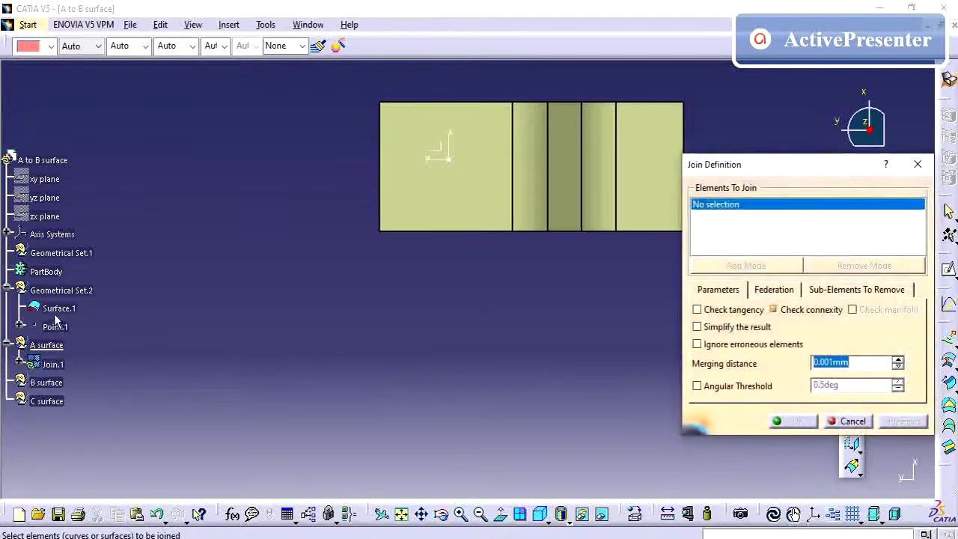
click(59, 309)
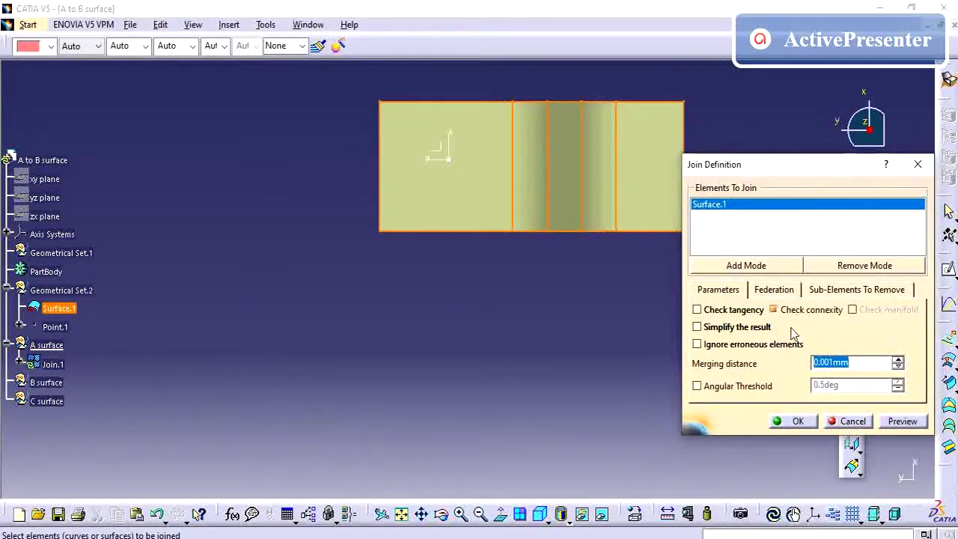
click(713, 311)
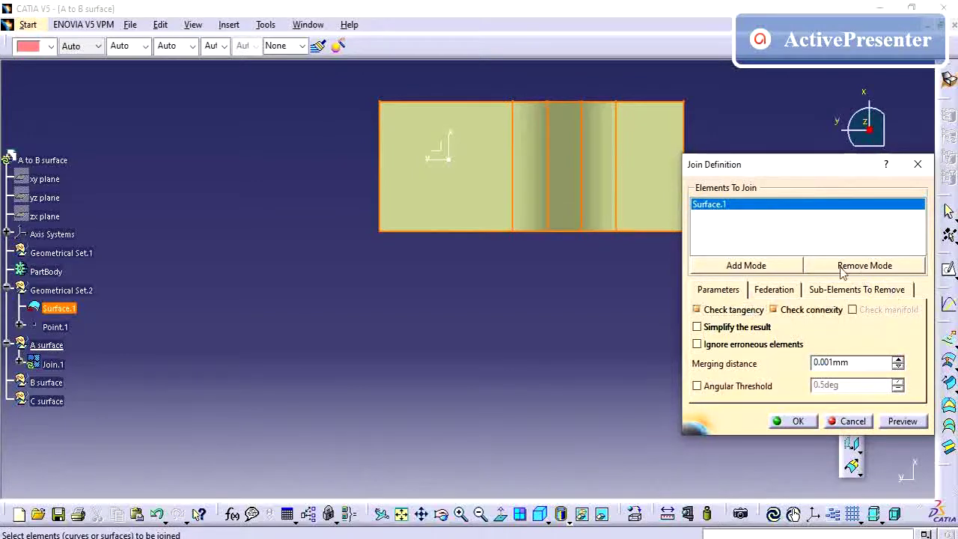
click(798, 422)
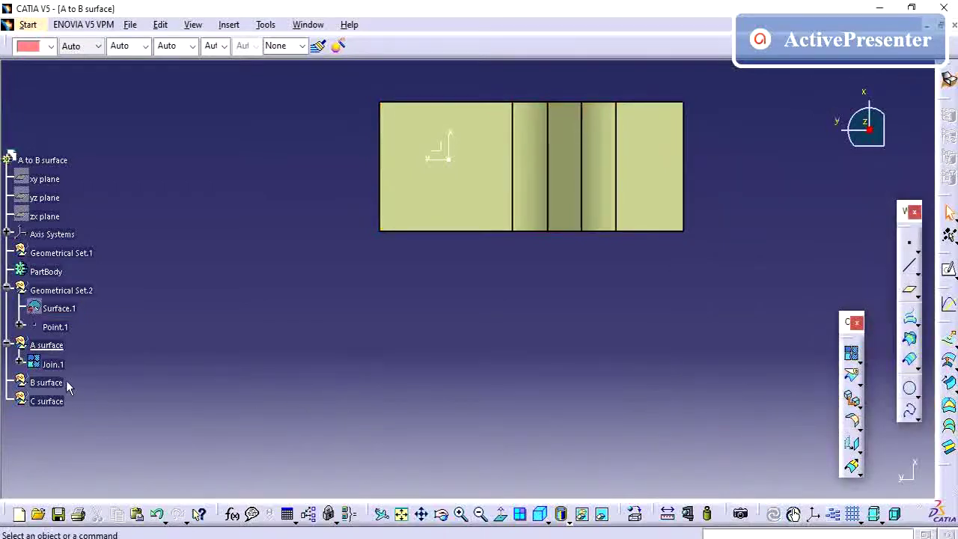
Examine the joined stepped surface from several angles, including its end faces and edges, and its place among the geometrical sets.
click(53, 364)
middle_drag(441, 342, 417, 280)
click(541, 327)
middle_drag(541, 327, 438, 229)
middle_drag(626, 282, 600, 291)
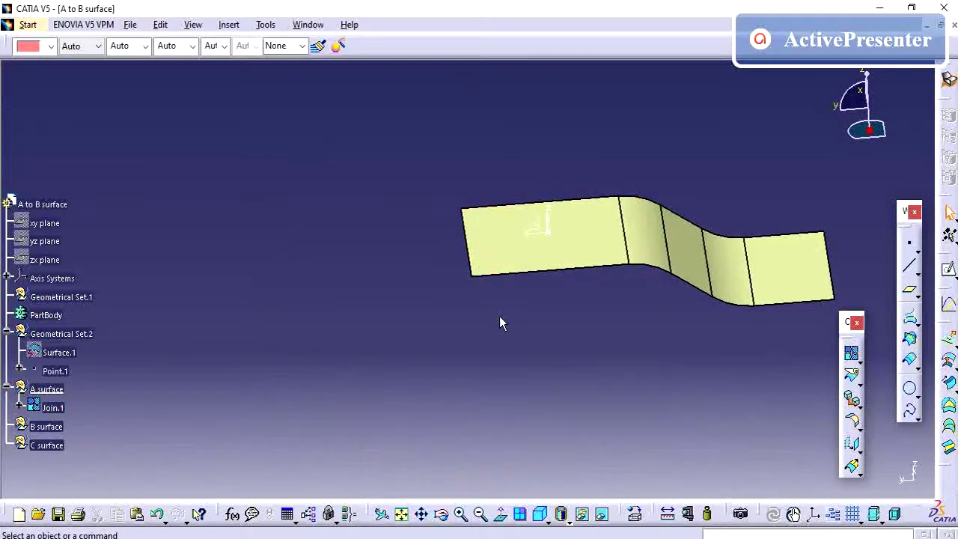
middle_drag(435, 324, 519, 342)
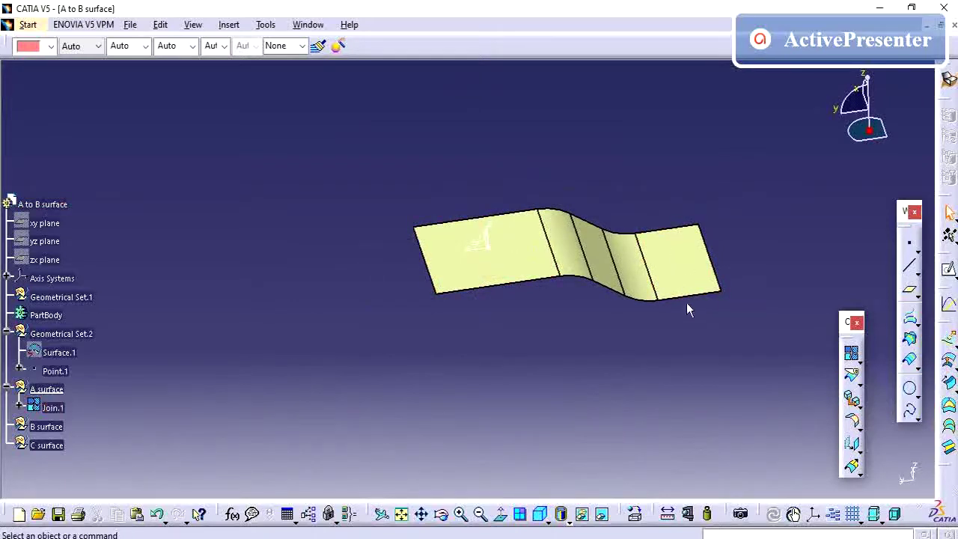
scroll(337, 312, down, 2)
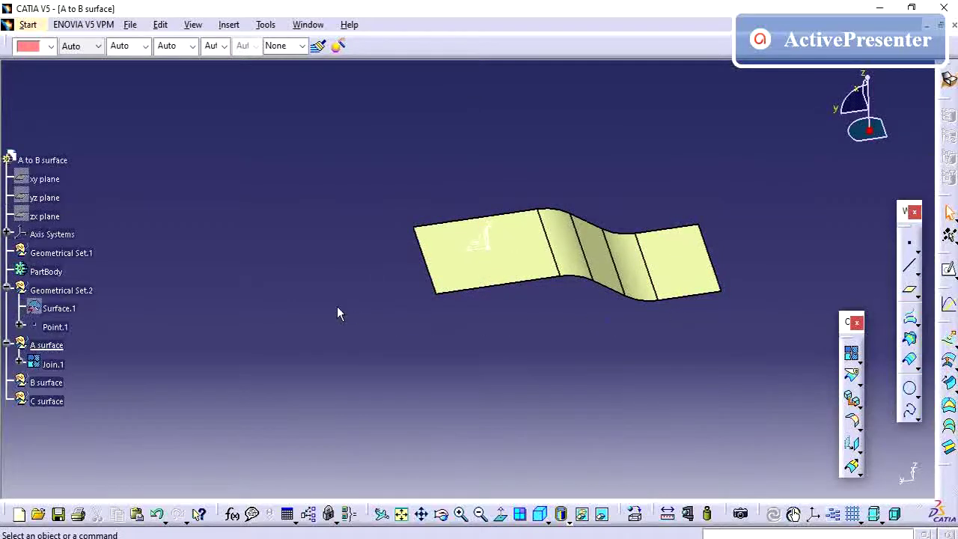
scroll(352, 312, down, 2)
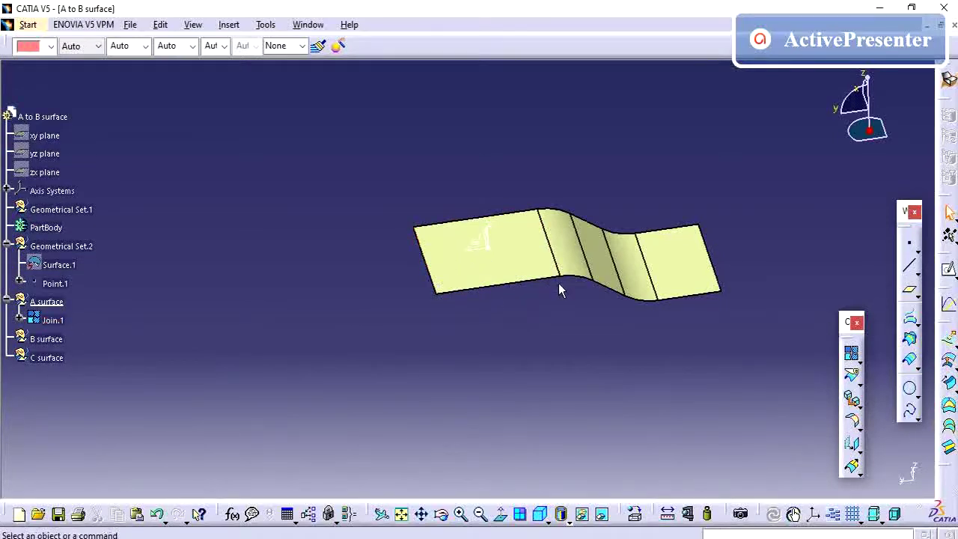
middle_drag(374, 321, 471, 213)
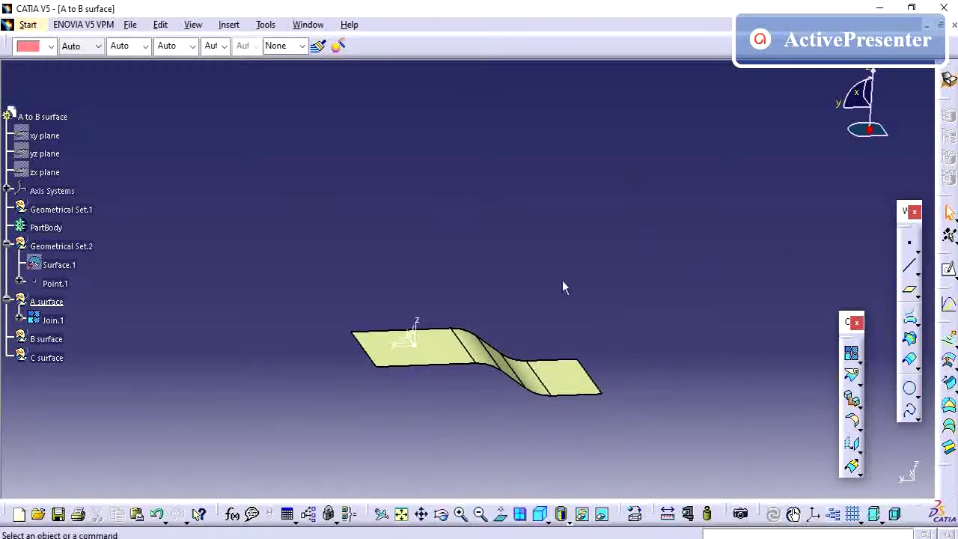
middle_drag(540, 285, 506, 308)
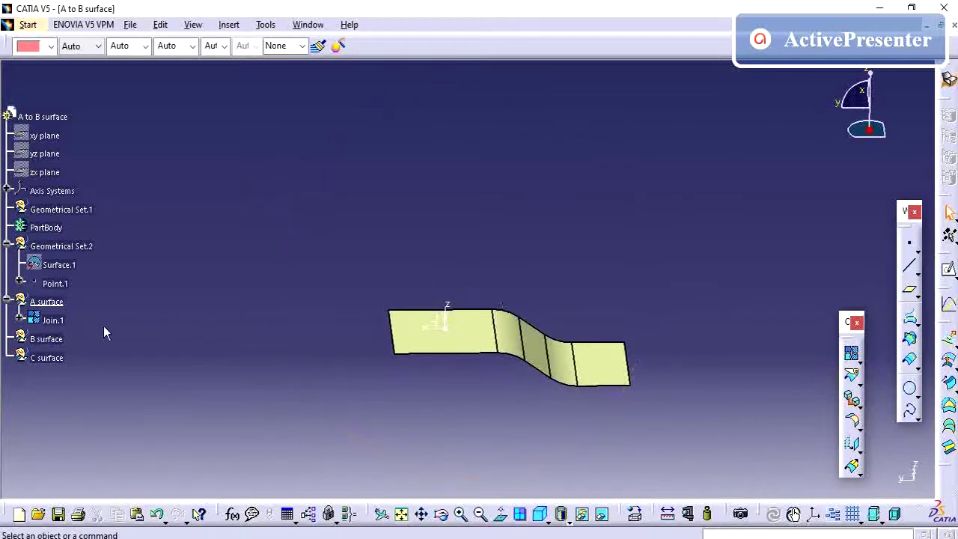
double_click(53, 320)
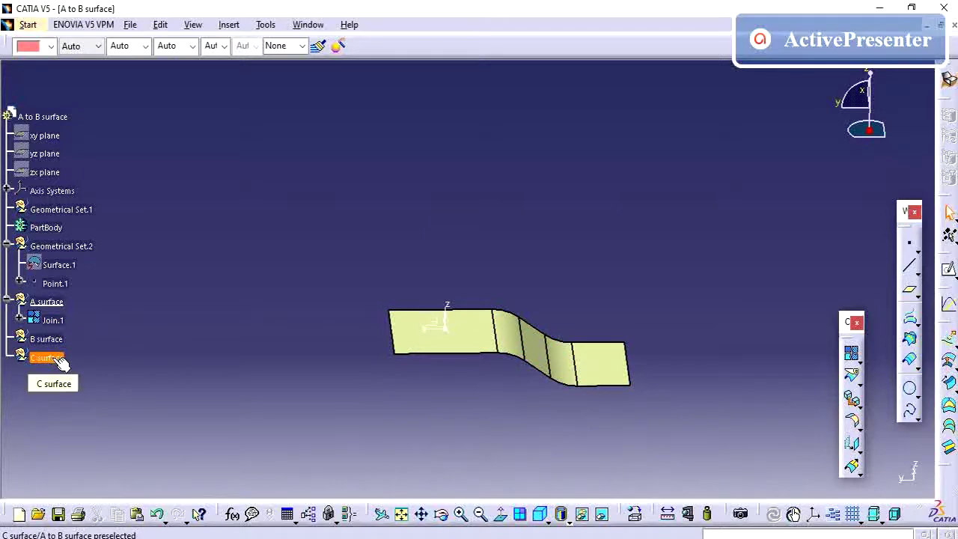
right_click(60, 362)
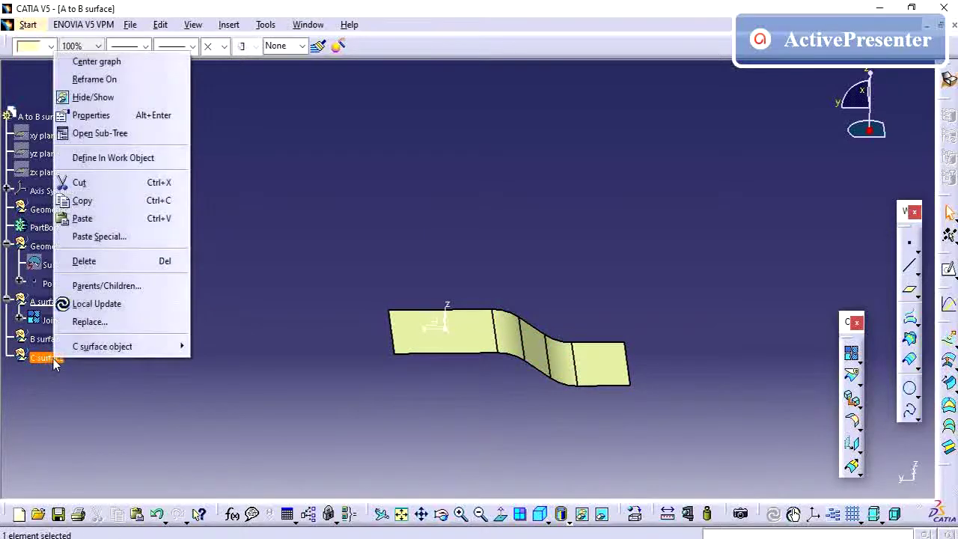
click(242, 220)
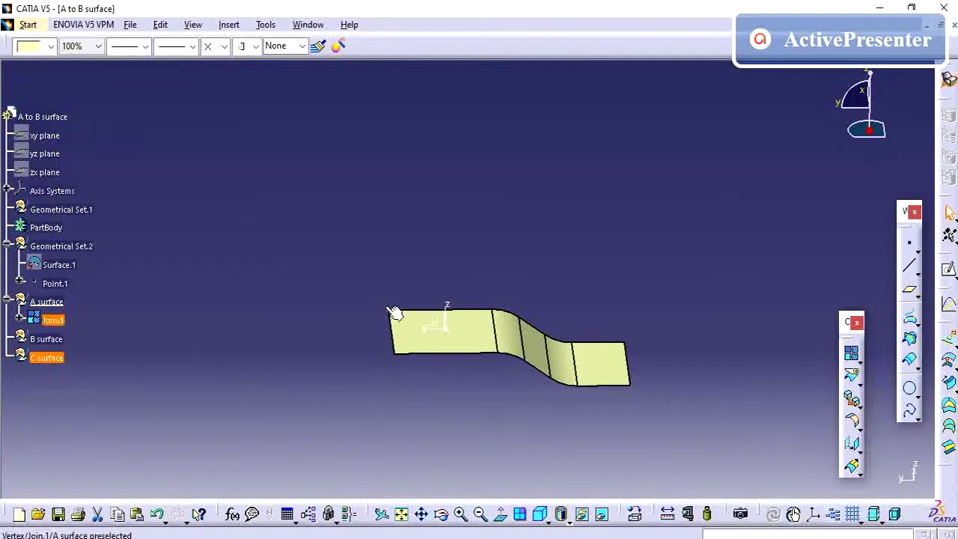
click(412, 343)
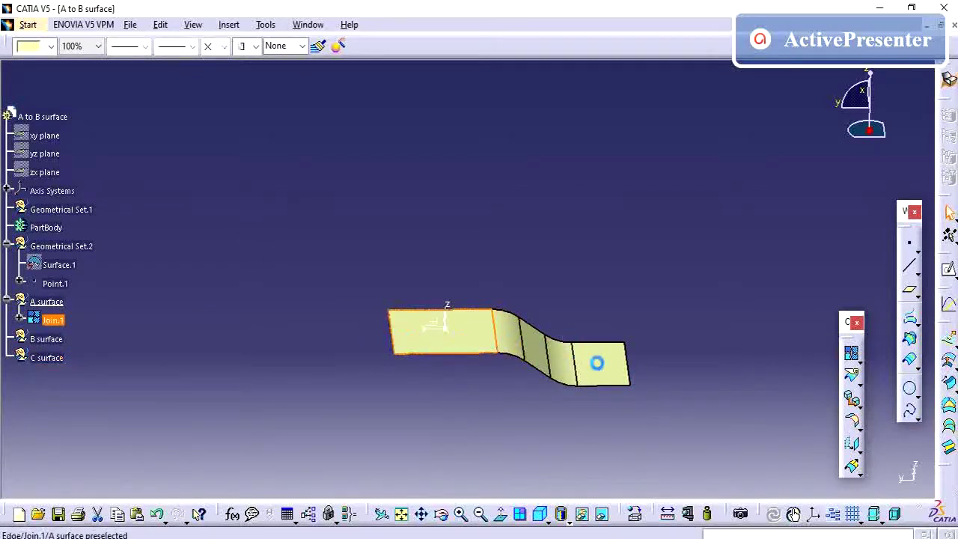
click(397, 356)
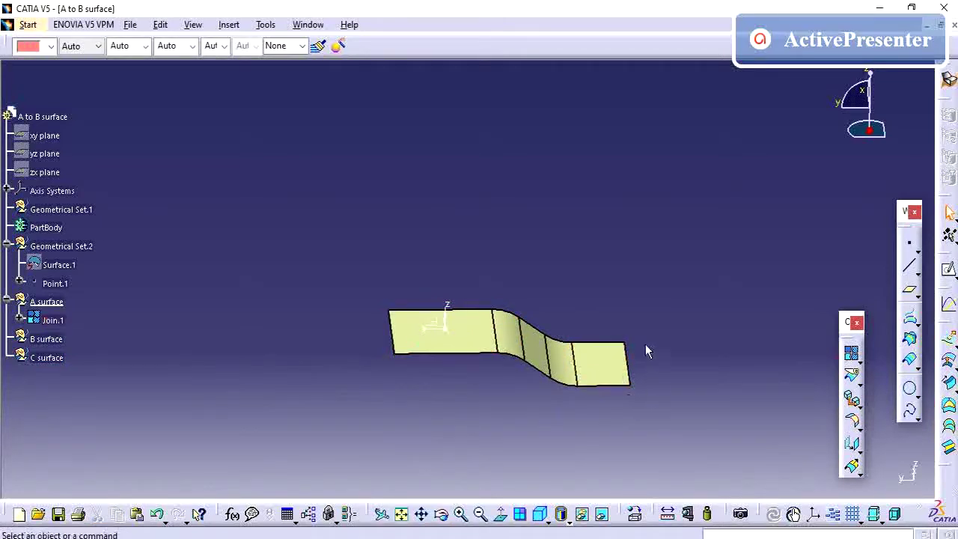
middle_drag(354, 418, 395, 401)
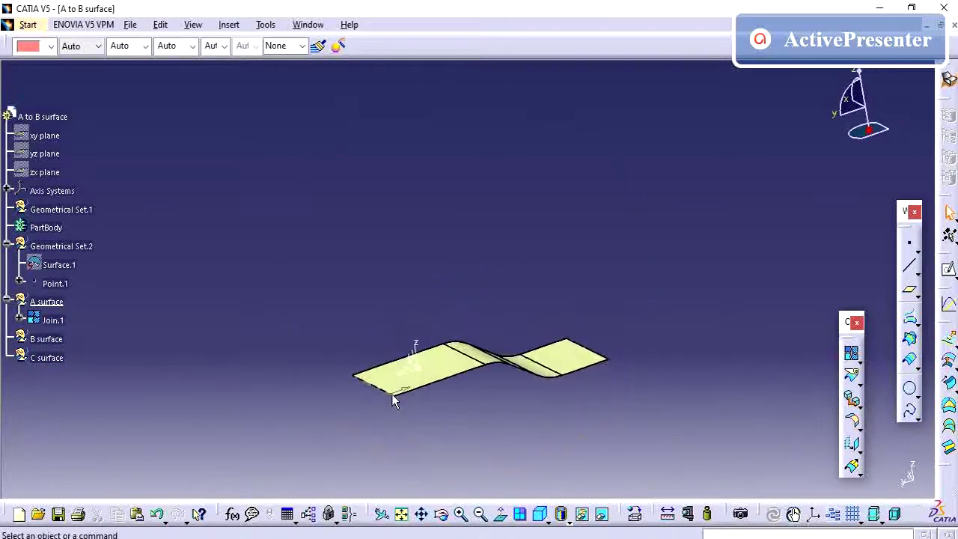
middle_drag(532, 432, 447, 212)
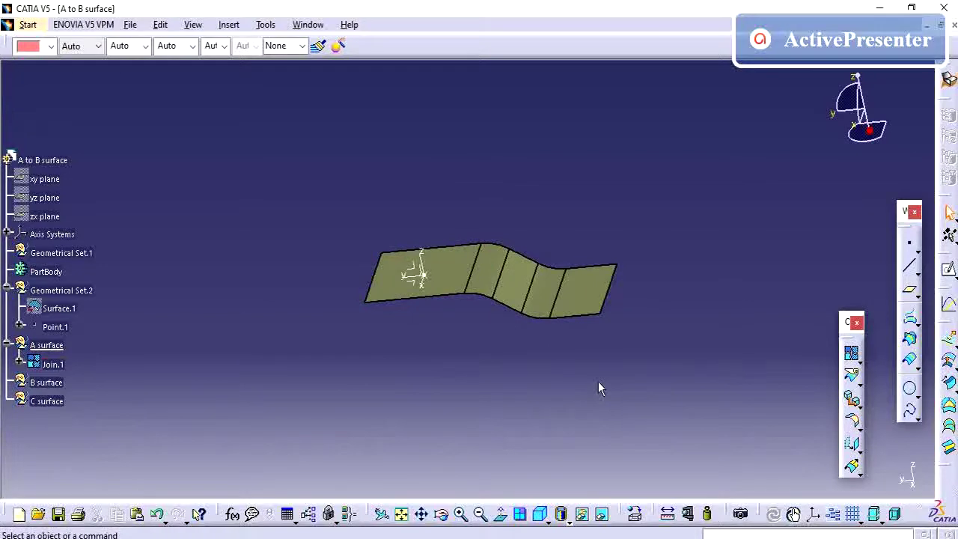
middle_drag(482, 267, 374, 379)
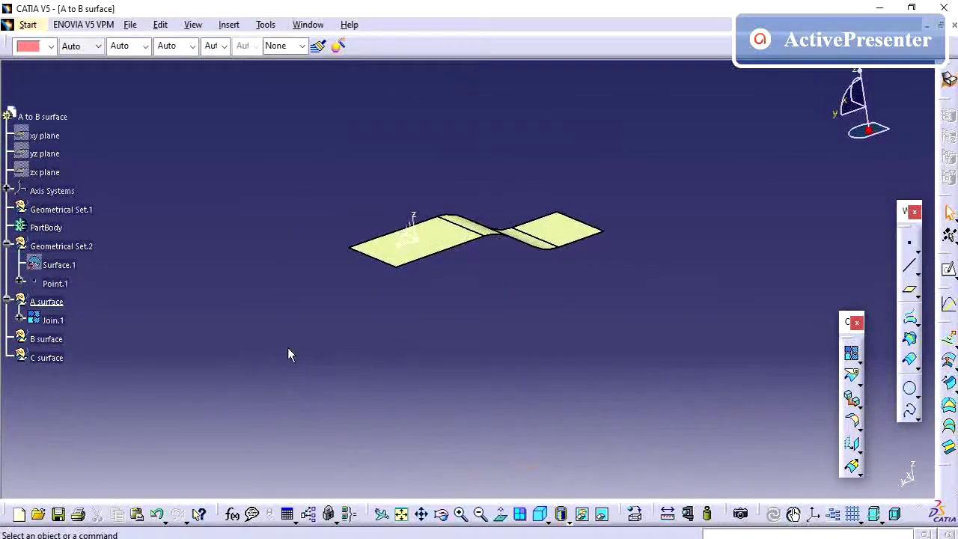
Define the "B surface" geometrical set as the in-work object.
click(49, 340)
right_click(51, 342)
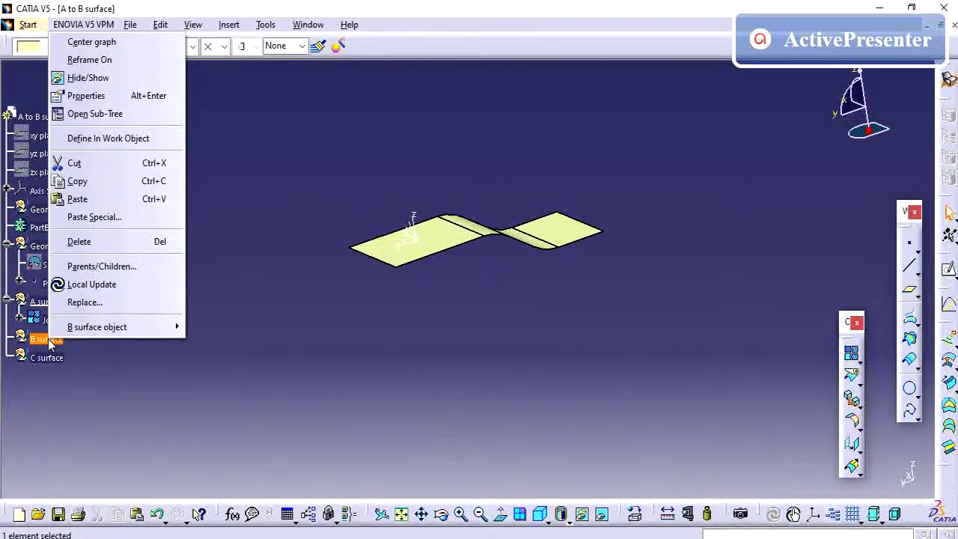
click(109, 139)
middle_drag(305, 228, 336, 243)
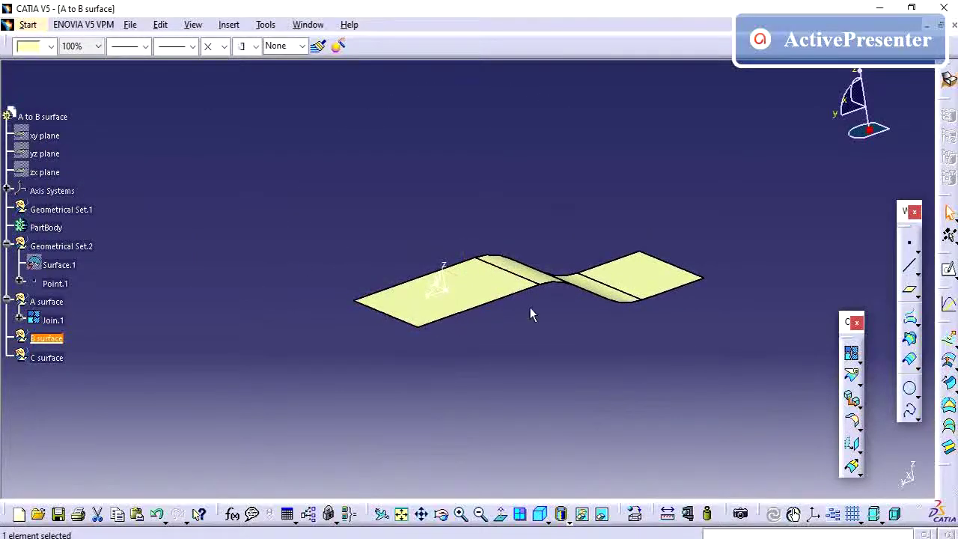
middle_drag(531, 314, 509, 270)
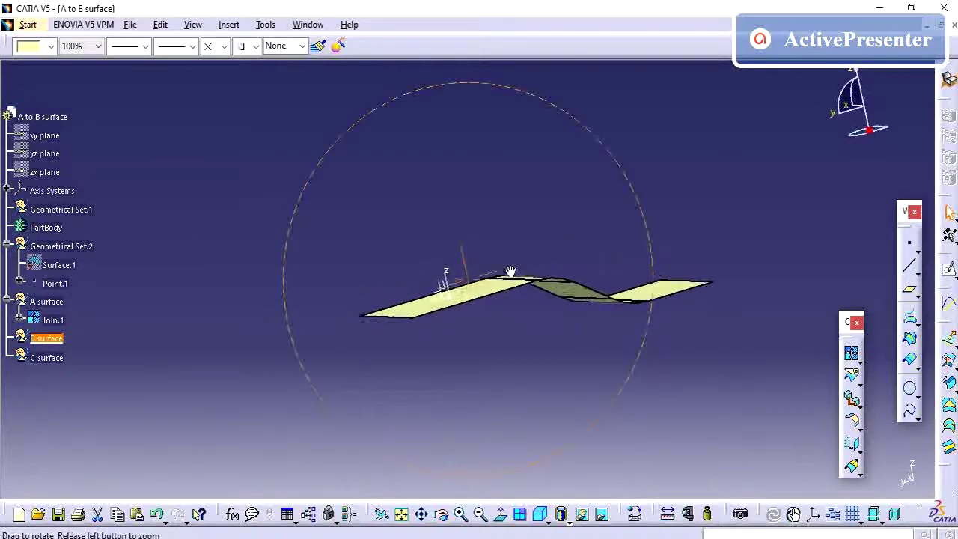
right_click(54, 339)
click(117, 77)
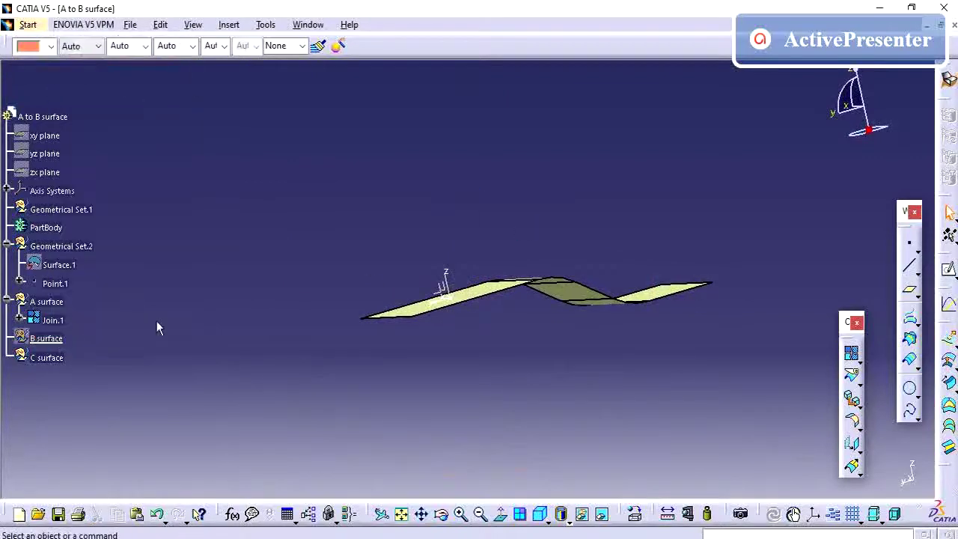
right_click(40, 339)
click(90, 73)
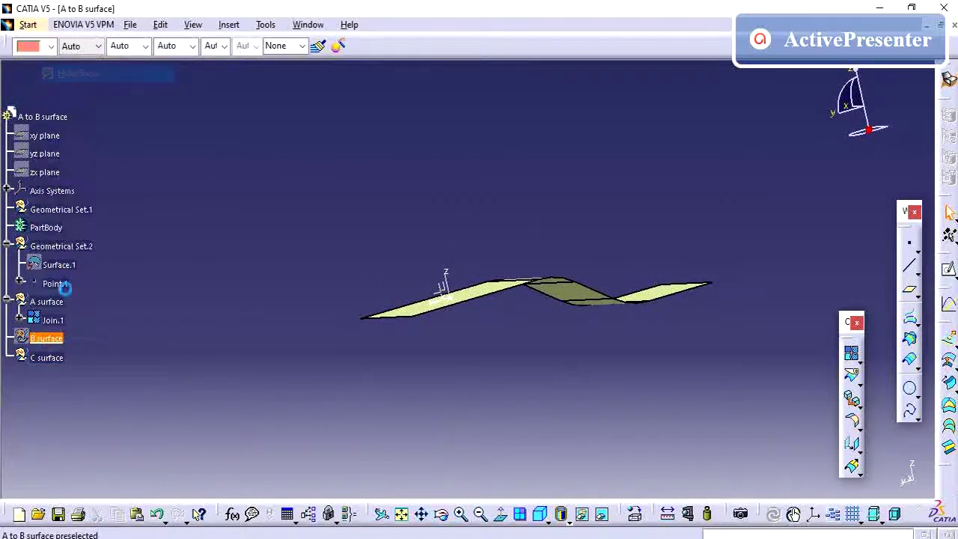
Rename the "B surface" geometrical set to "SIDE WALL surface".
right_click(52, 338)
click(101, 92)
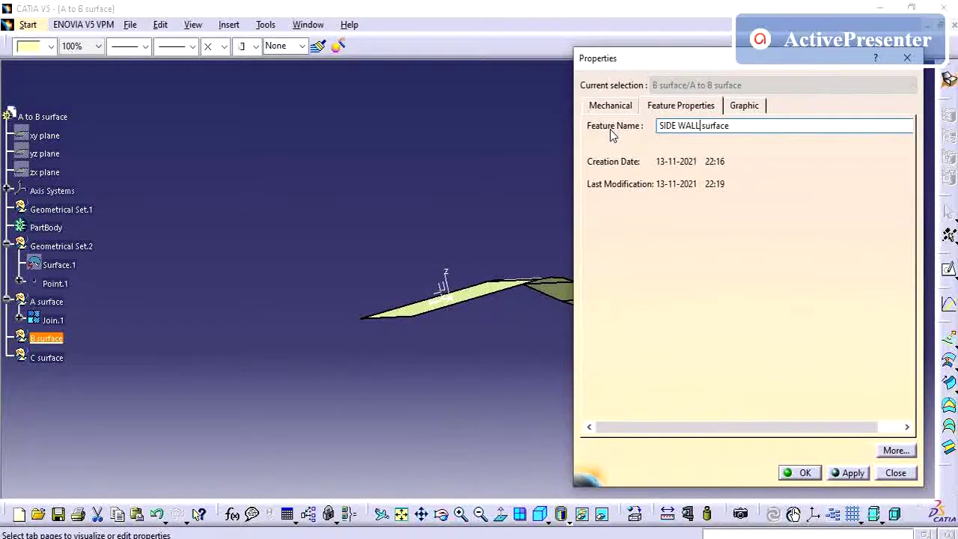
key(Return)
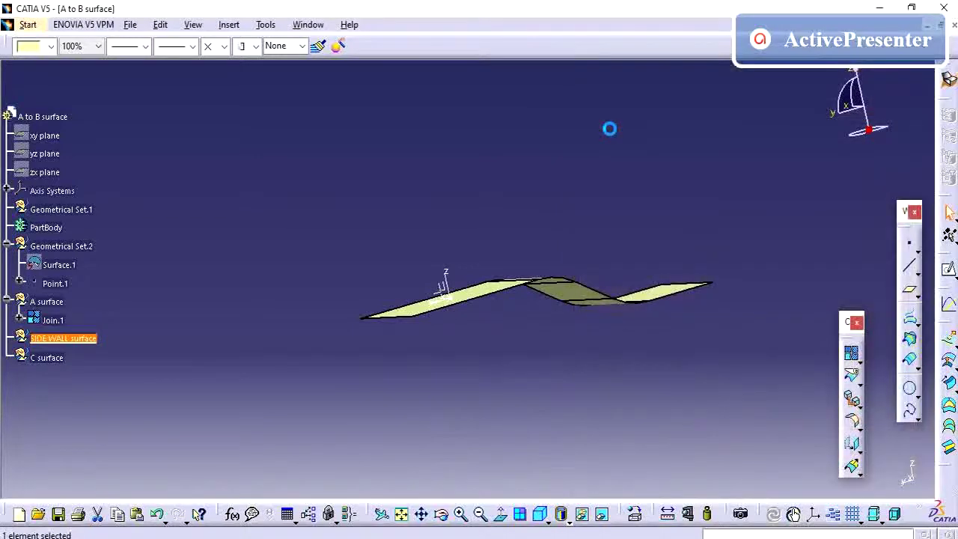
click(300, 275)
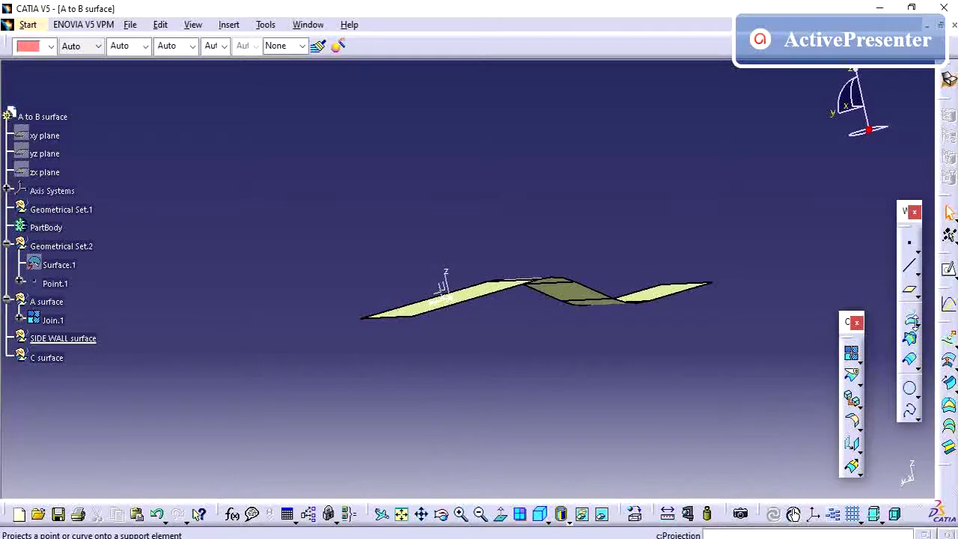
Create a Boundary around the whole outer edge of Join.1 with Point continuity propagation in the SIDE WALL surface set.
click(909, 338)
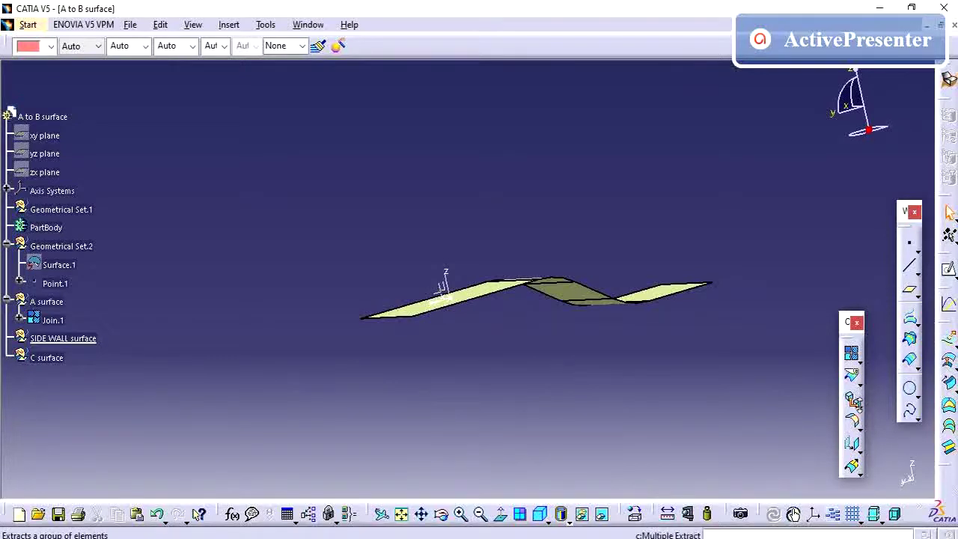
click(856, 402)
click(868, 420)
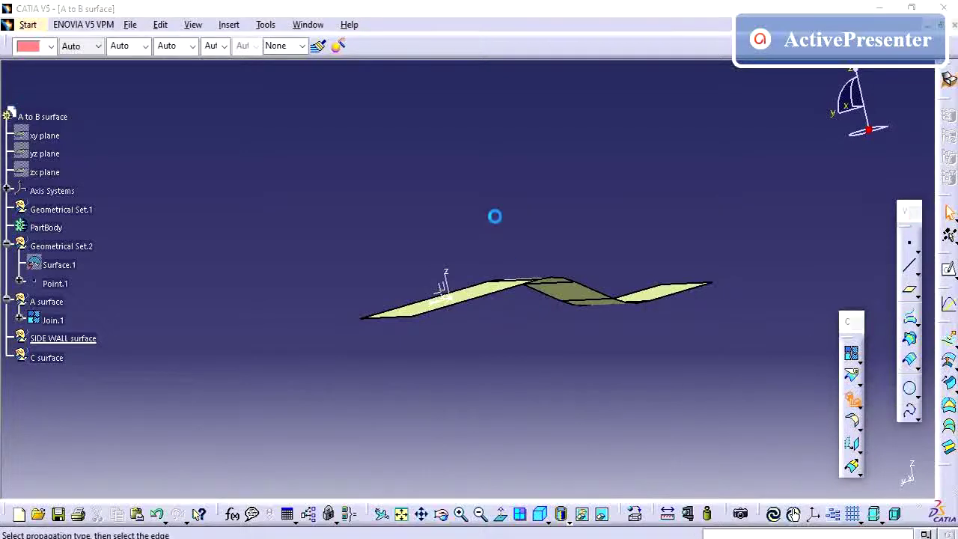
middle_drag(494, 216, 509, 304)
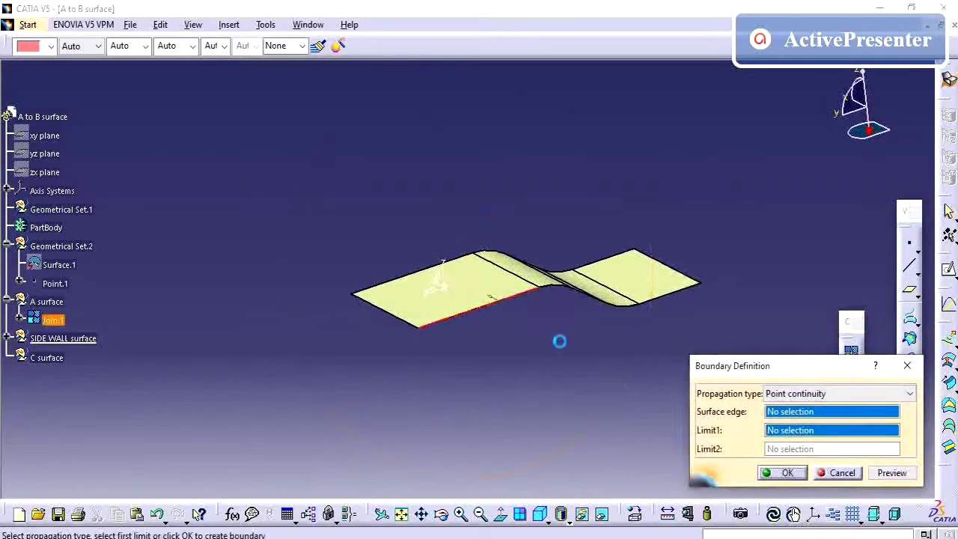
click(783, 472)
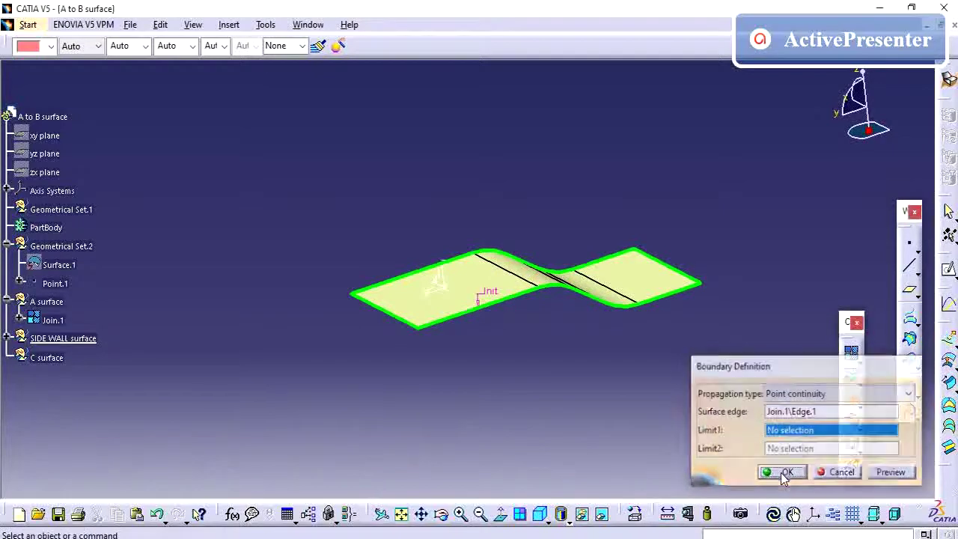
click(9, 338)
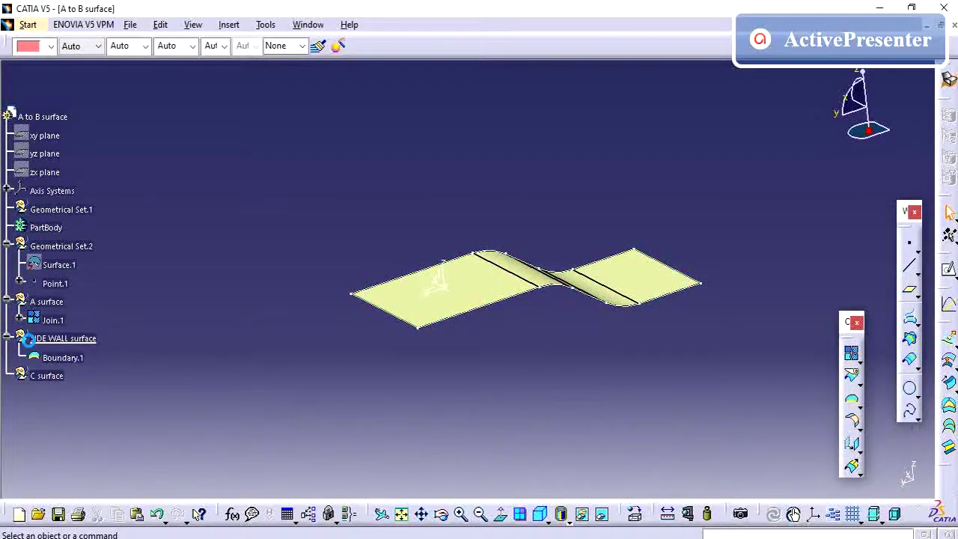
Start a Sweep with the line profile type and the "With draft direction" subtype.
click(949, 384)
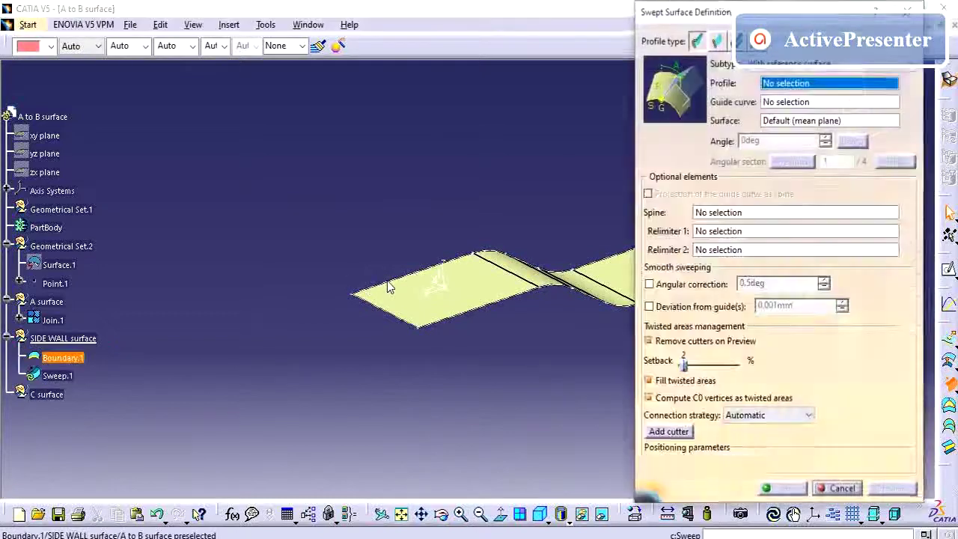
click(814, 61)
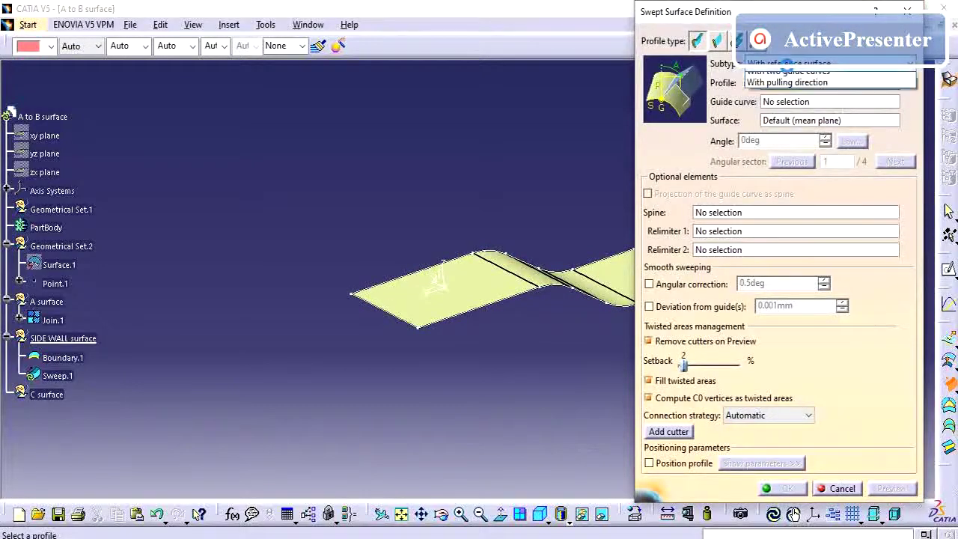
click(793, 63)
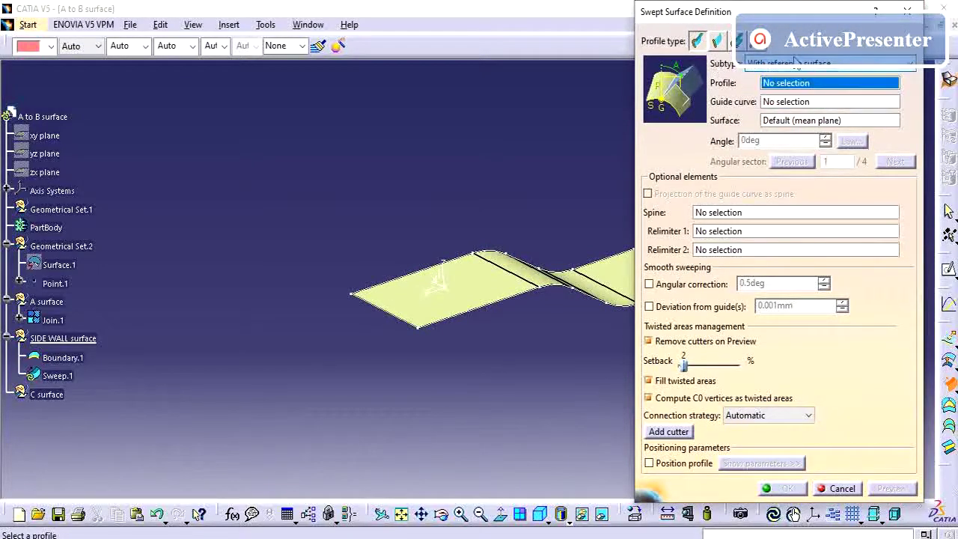
middle_drag(497, 165, 523, 286)
middle_drag(487, 170, 498, 187)
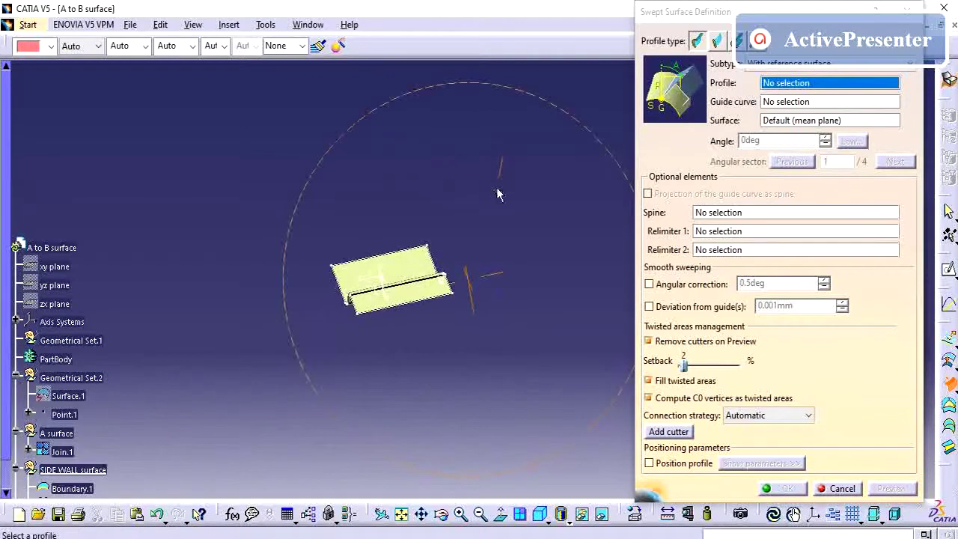
click(716, 42)
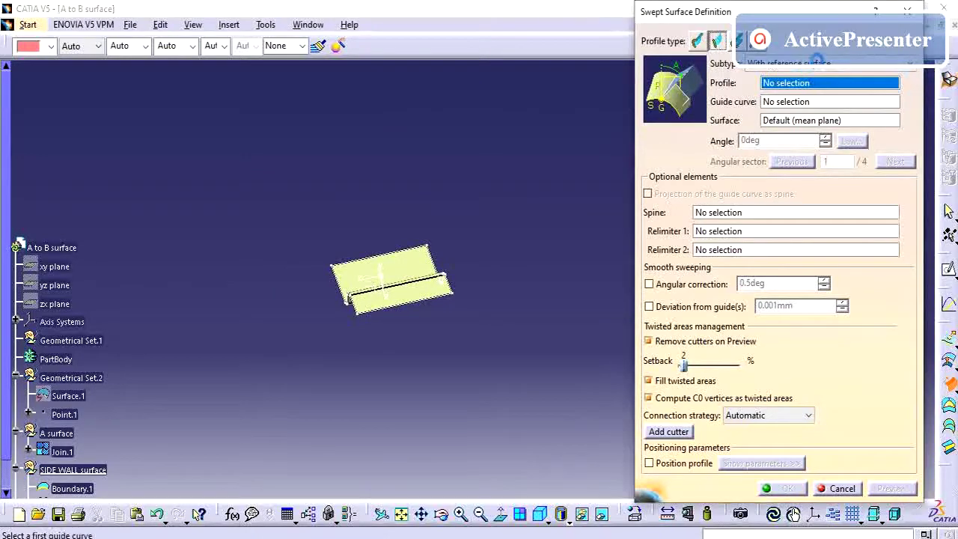
click(842, 64)
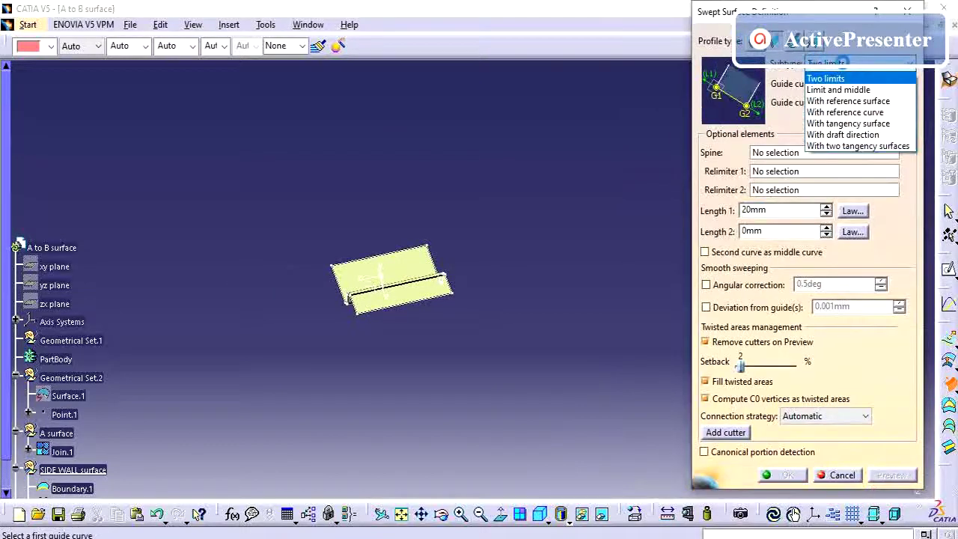
click(845, 134)
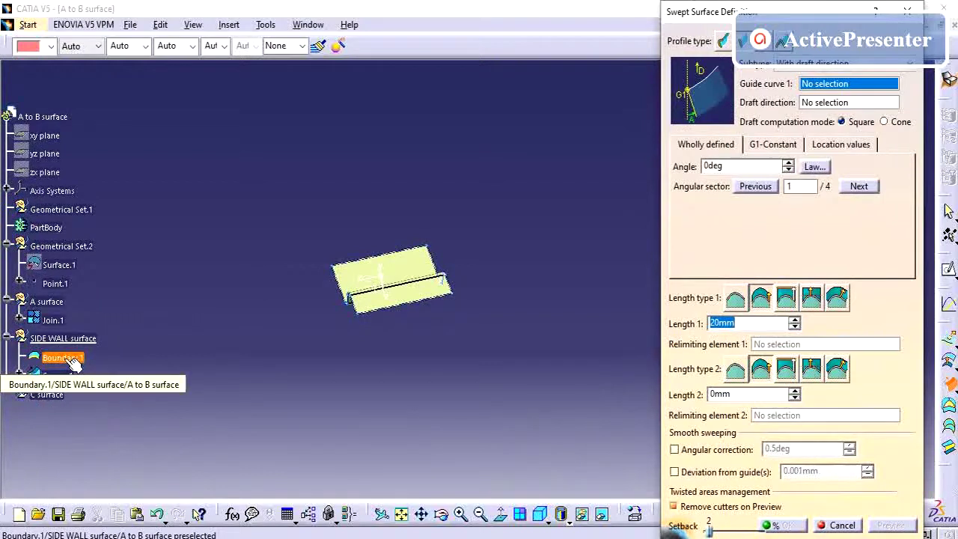
Use Boundary.1 as the sweep's guide curve and the Z Component as its draft direction.
click(75, 360)
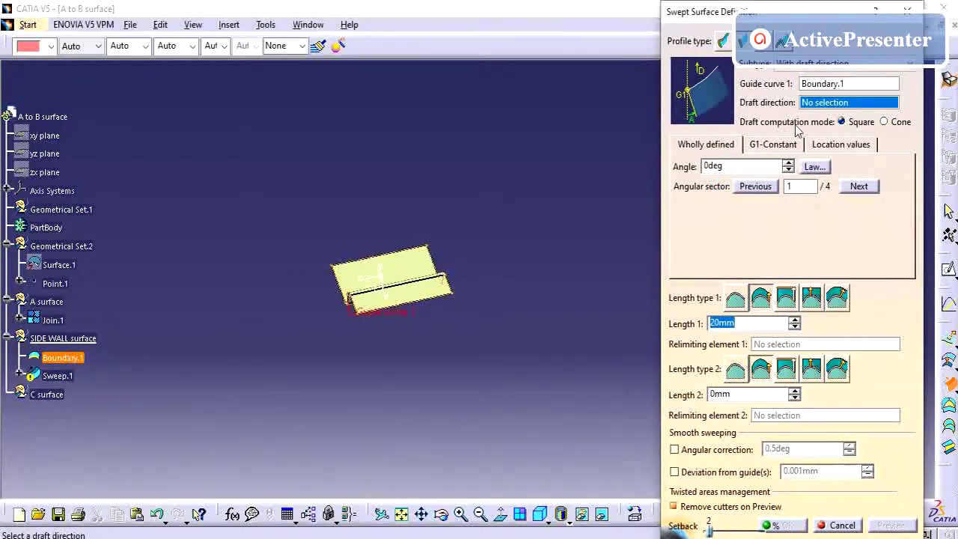
right_click(823, 103)
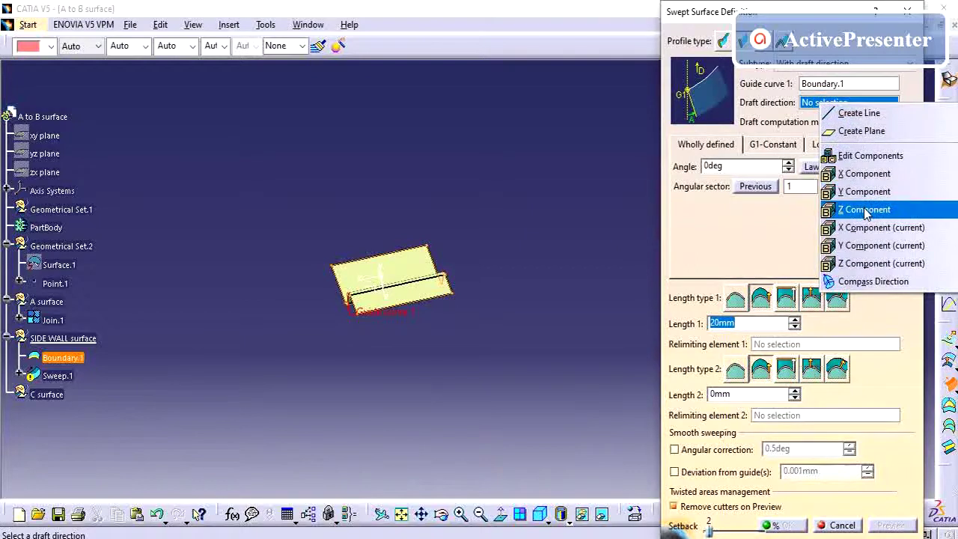
click(410, 197)
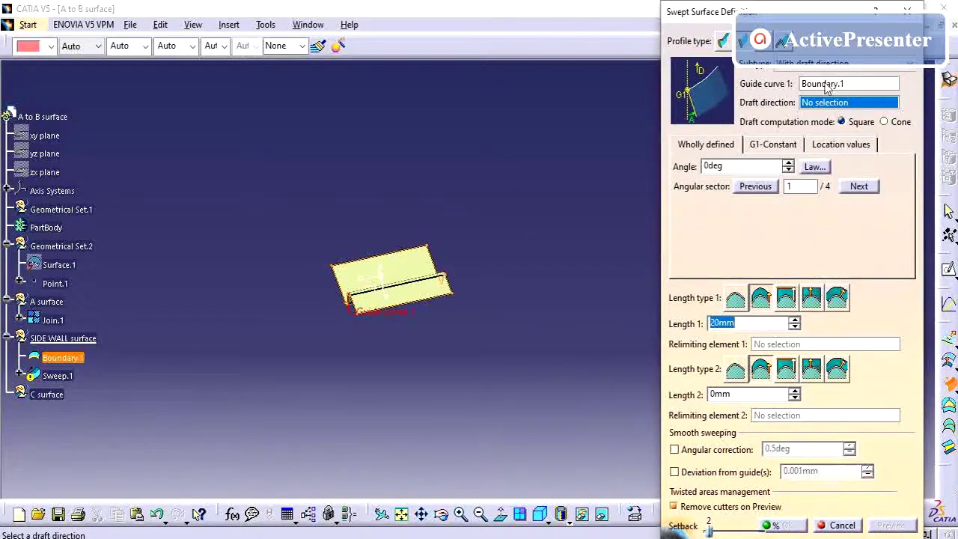
right_click(835, 106)
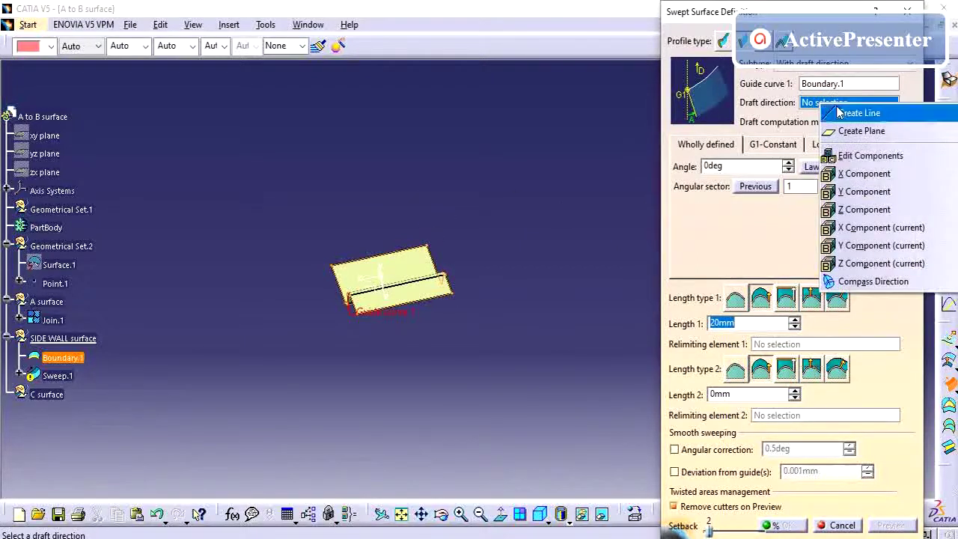
click(858, 208)
middle_drag(449, 196, 485, 258)
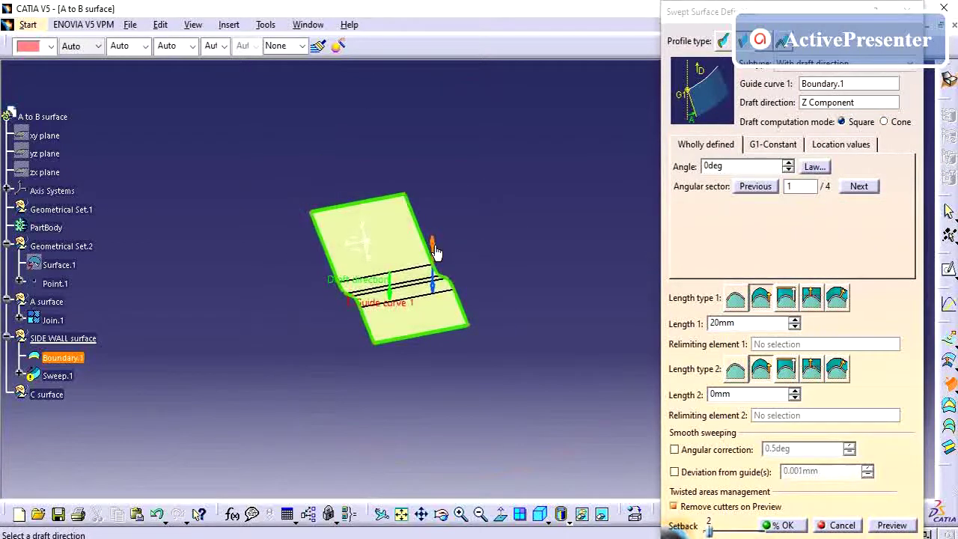
Set the sweep's angle to 3 deg, angular sector to 2 and Length 1 to 15 mm, and create the side walls.
drag(733, 168, 661, 168)
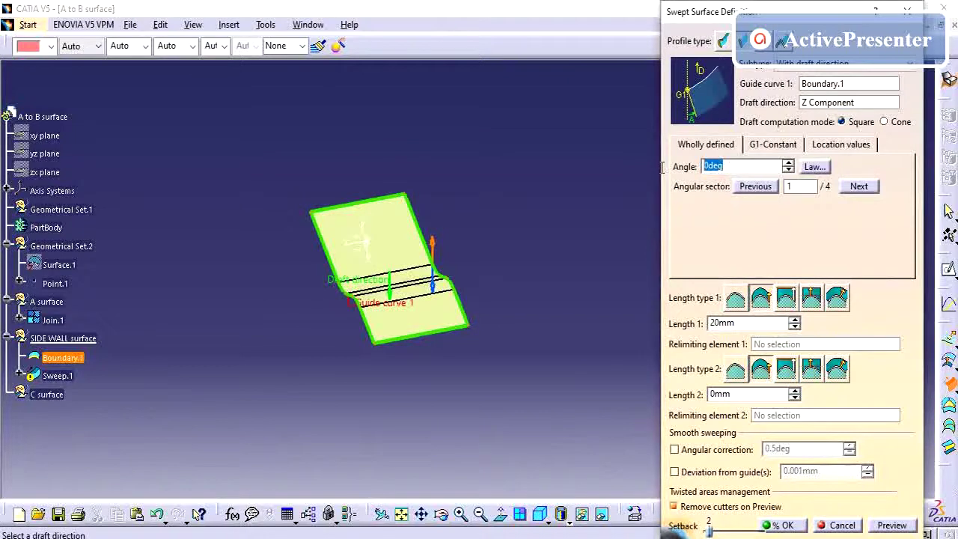
click(844, 103)
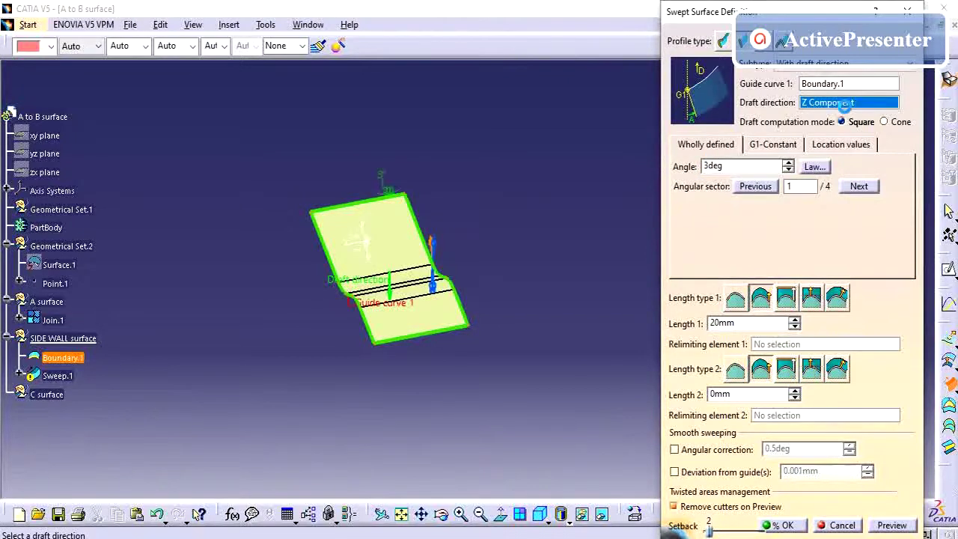
middle_drag(389, 418, 480, 140)
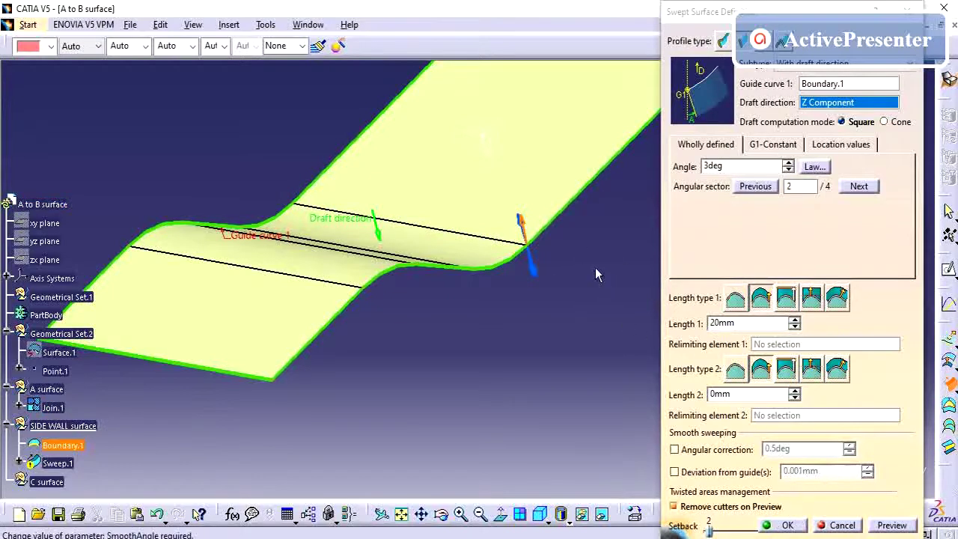
drag(742, 322, 681, 322)
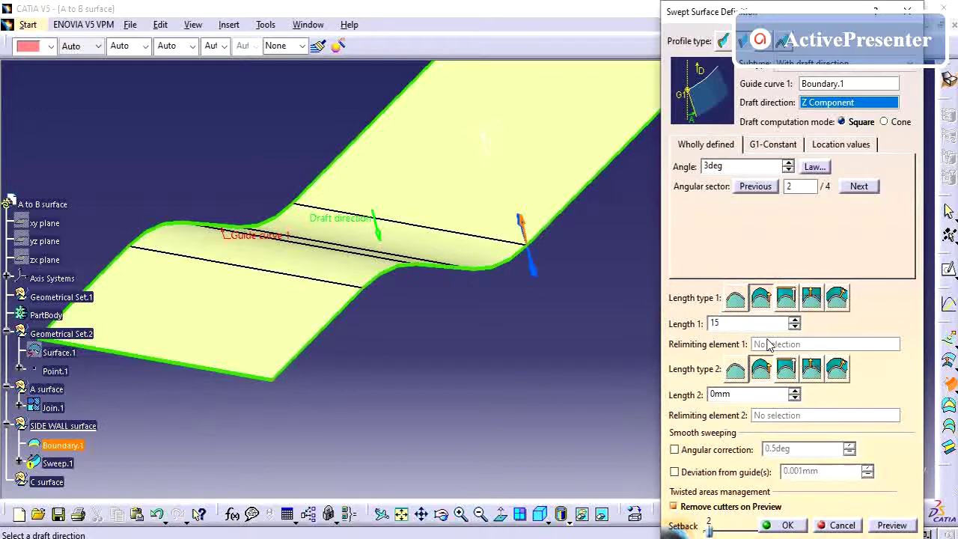
key(Return)
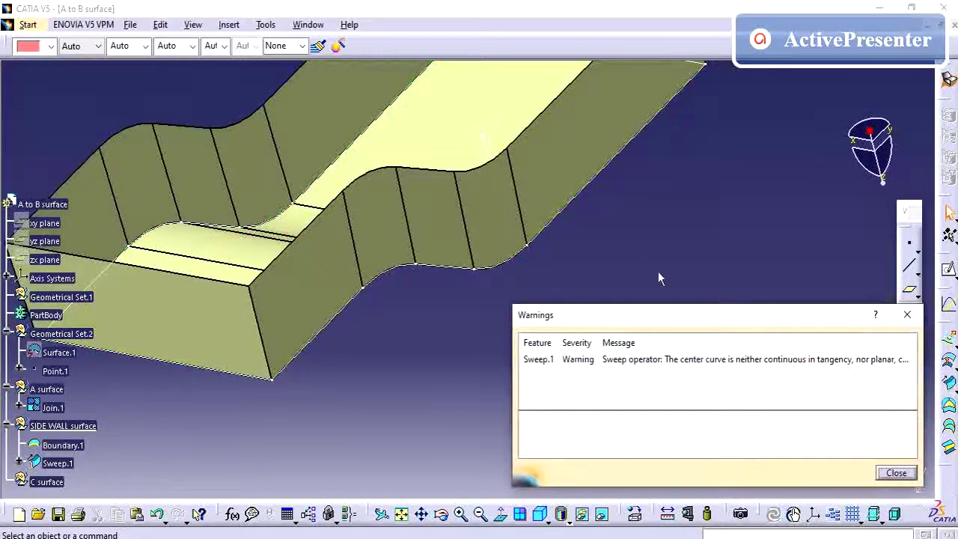
click(895, 473)
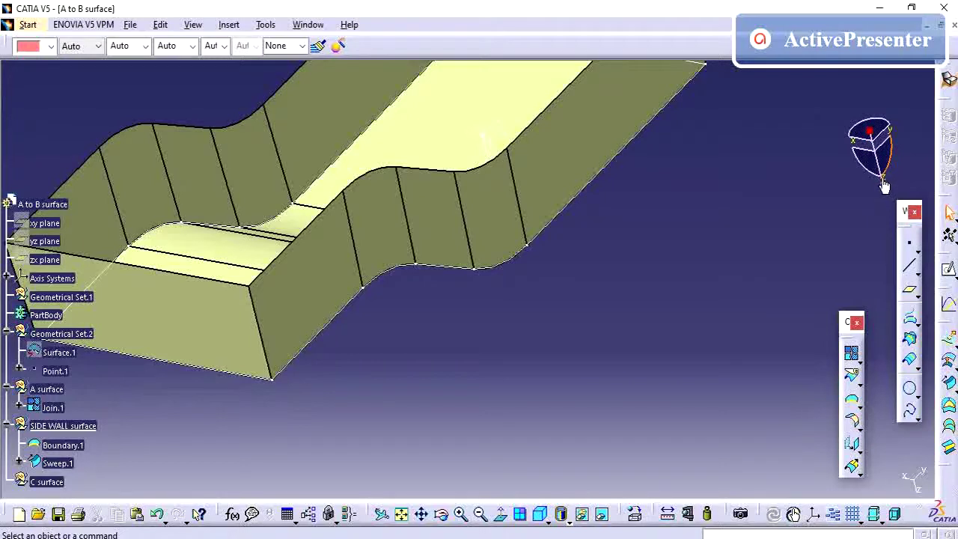
Examine the drafted side walls in side and top views to check which way they flare from the joined surface.
click(854, 152)
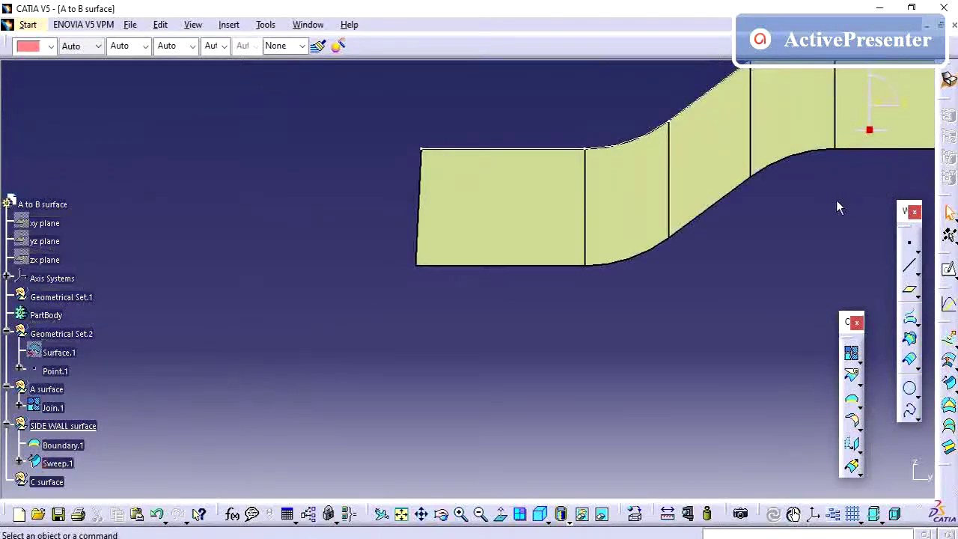
middle_drag(835, 199, 712, 233)
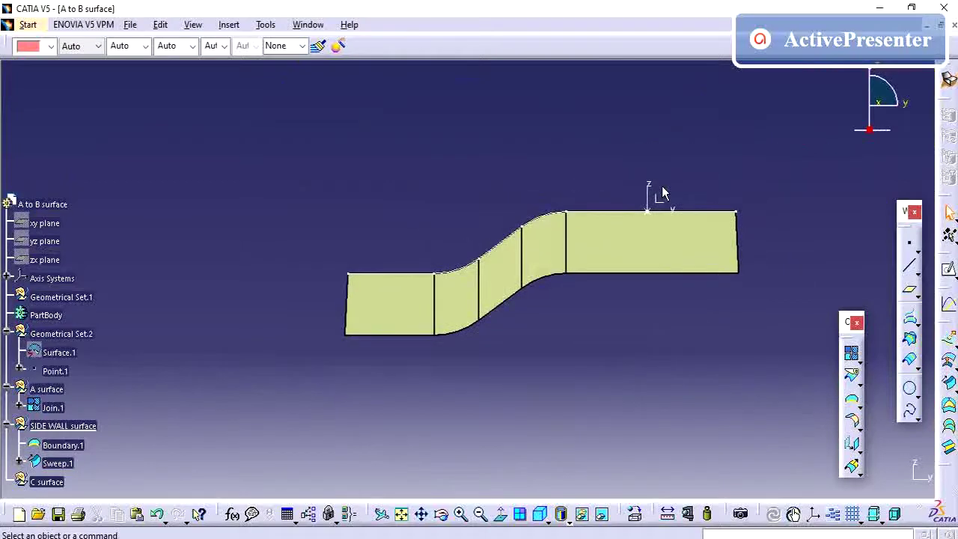
click(877, 71)
middle_drag(568, 186, 628, 285)
middle_drag(591, 259, 656, 298)
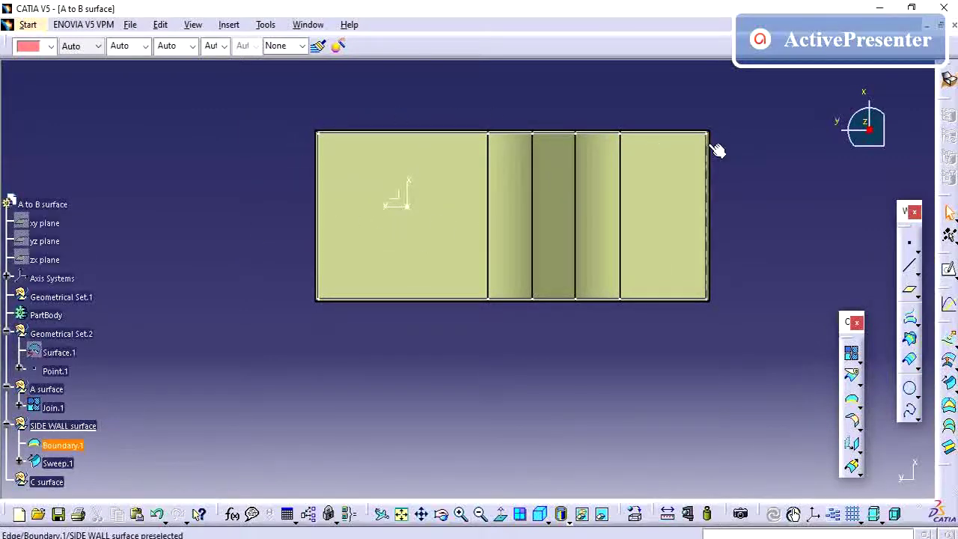
scroll(279, 326, down, 3)
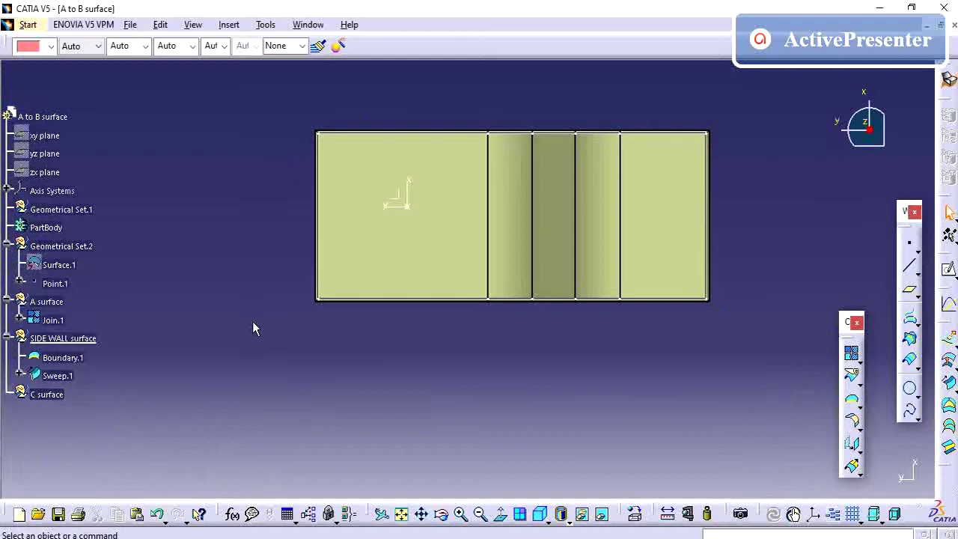
Hide Boundary.1 in the SIDE WALL surface set.
right_click(71, 362)
click(105, 96)
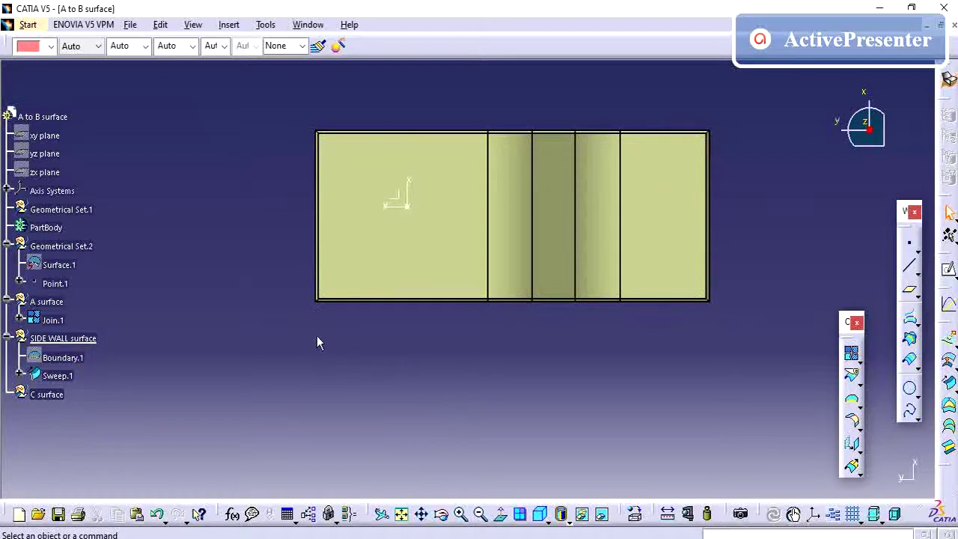
middle_drag(283, 188, 627, 316)
middle_drag(383, 216, 468, 60)
click(48, 395)
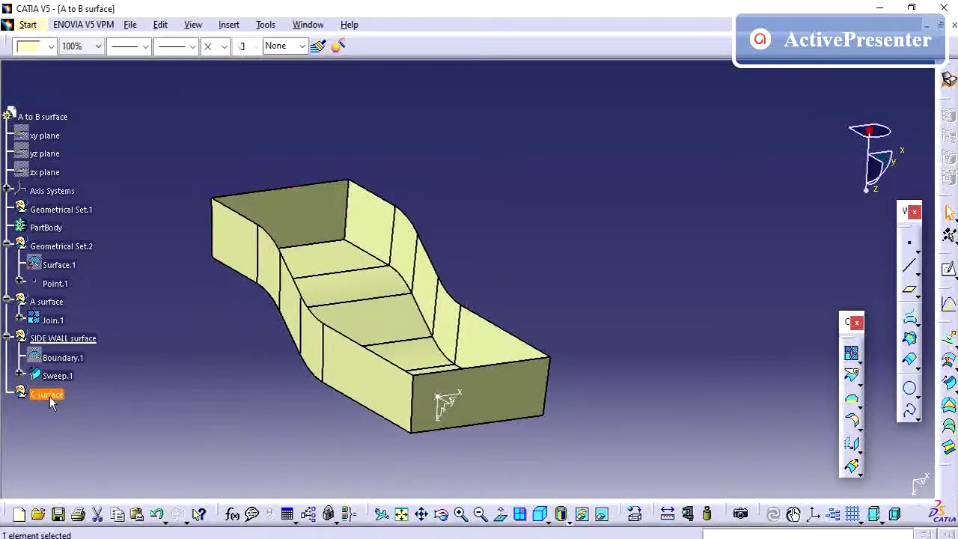
right_click(48, 395)
key(Escape)
click(249, 365)
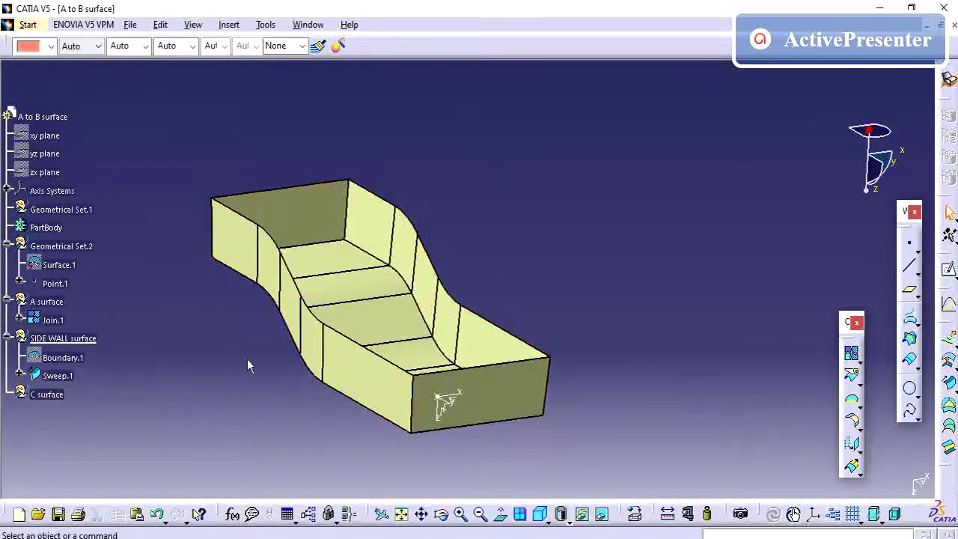
Start a Join of Sweep.1 and try to create it with the tangency check turned on.
click(853, 349)
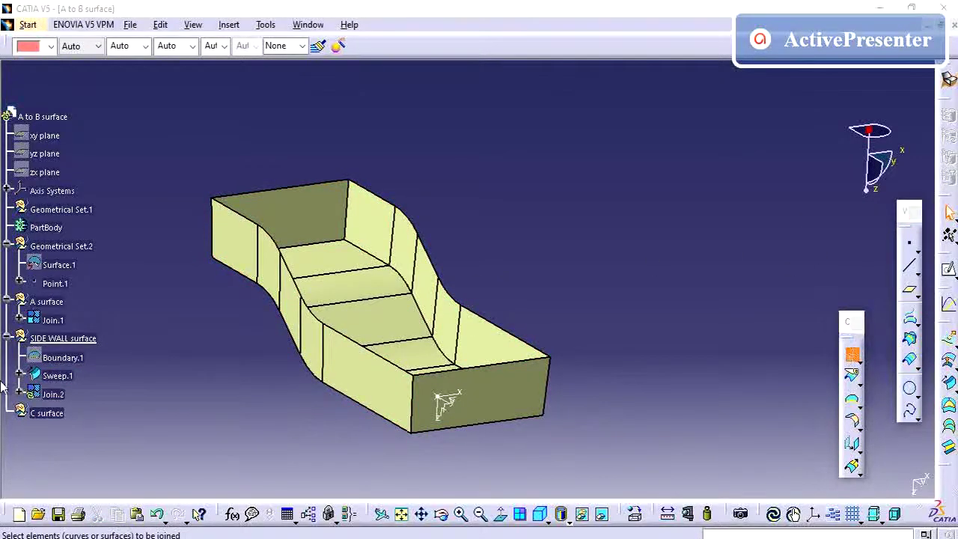
click(58, 376)
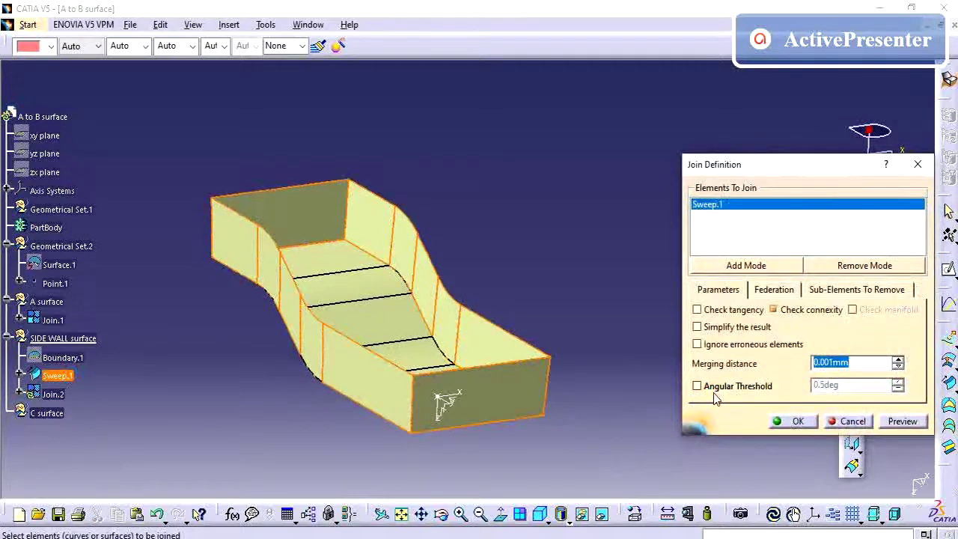
click(739, 311)
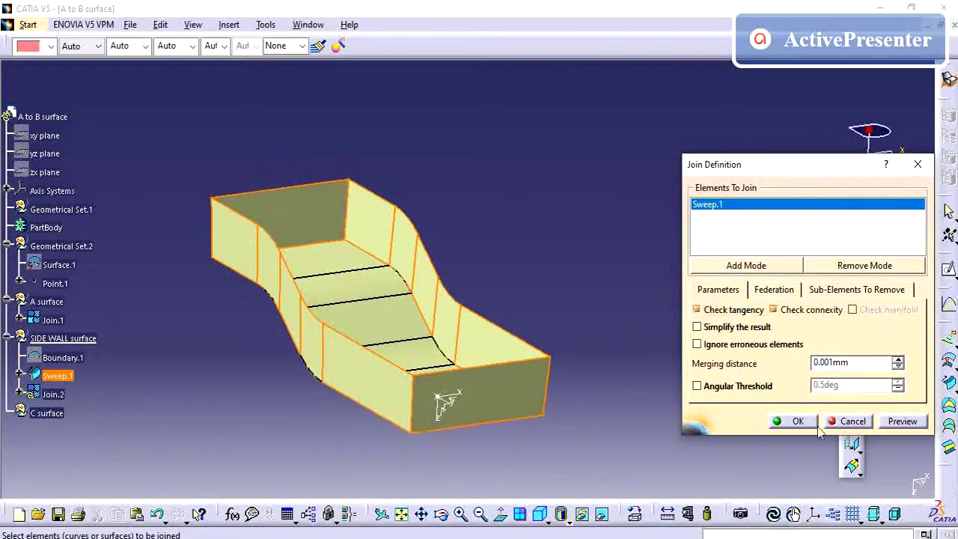
click(798, 421)
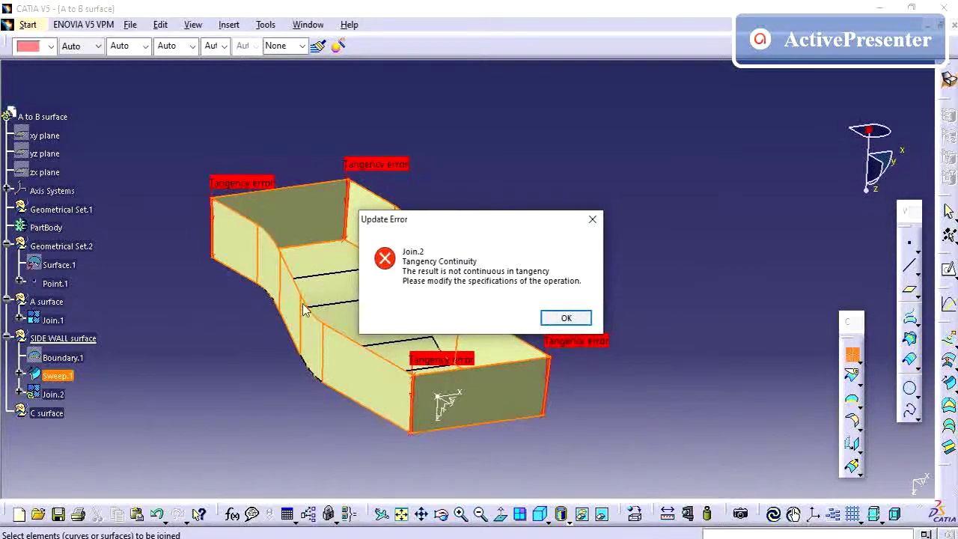
click(565, 318)
Inspect the side wall corner and try to create the tangency-checked join with a merging distance of 0.05 mm.
middle_drag(541, 373, 573, 139)
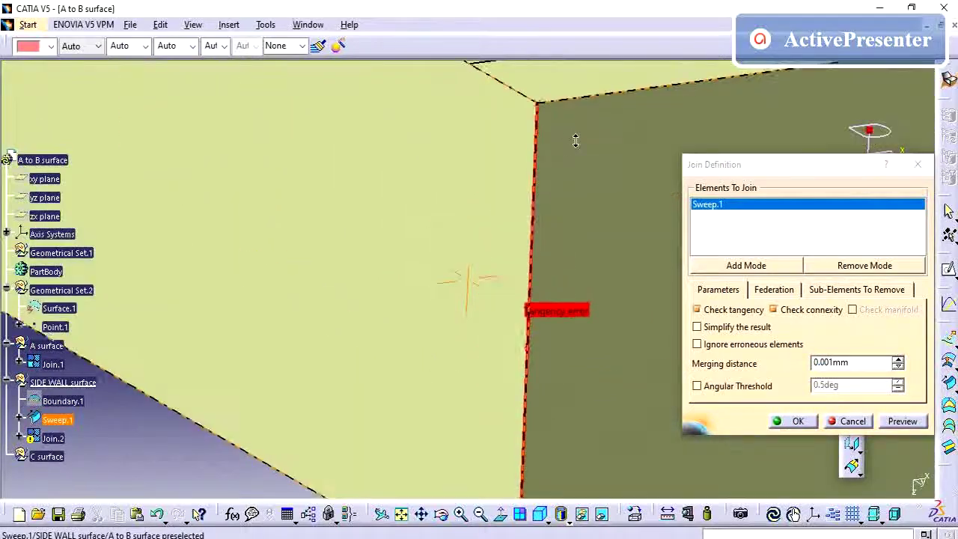
middle_drag(590, 267, 556, 336)
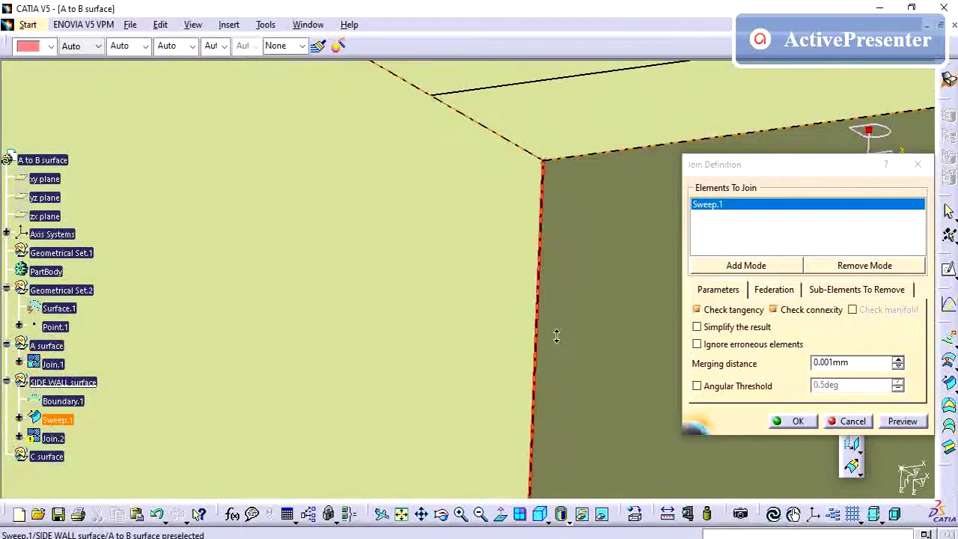
middle_drag(560, 227, 554, 312)
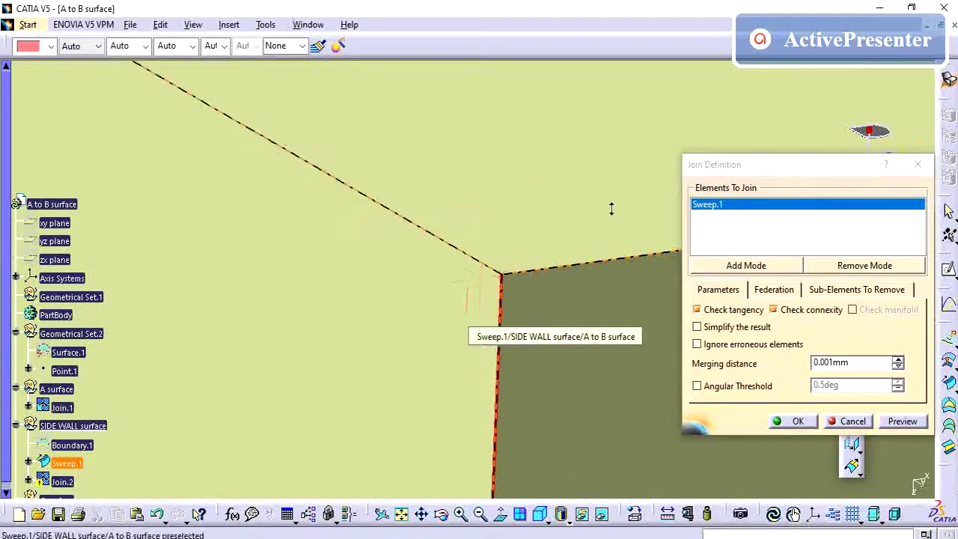
click(834, 365)
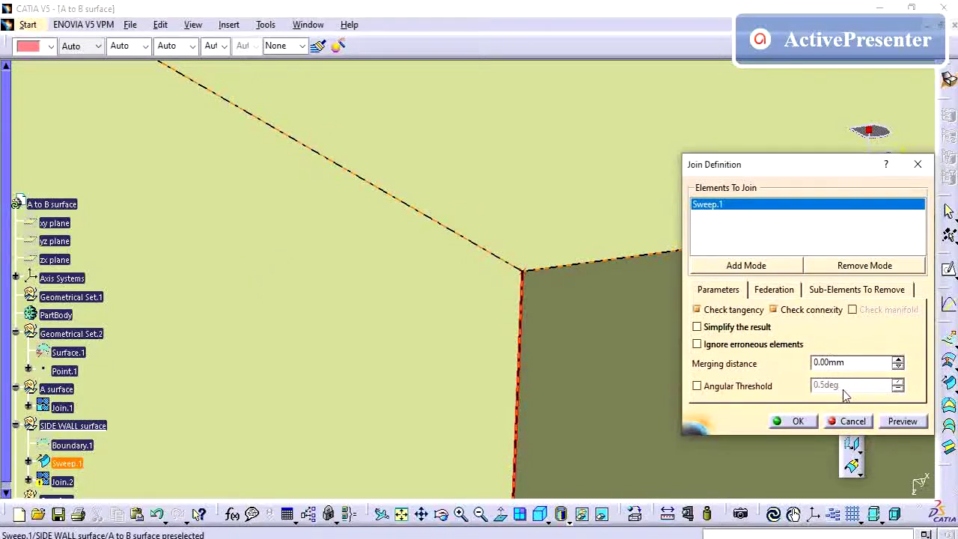
key(Return)
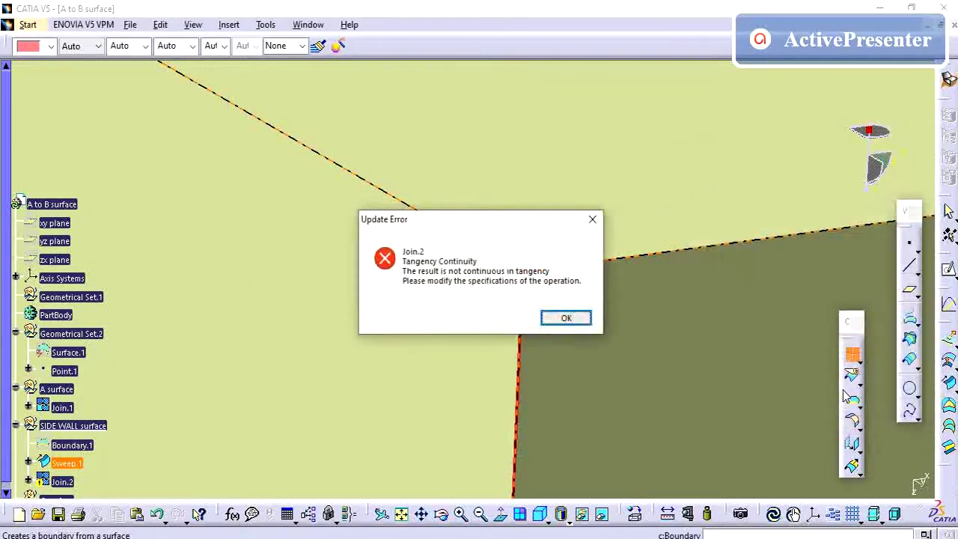
click(565, 317)
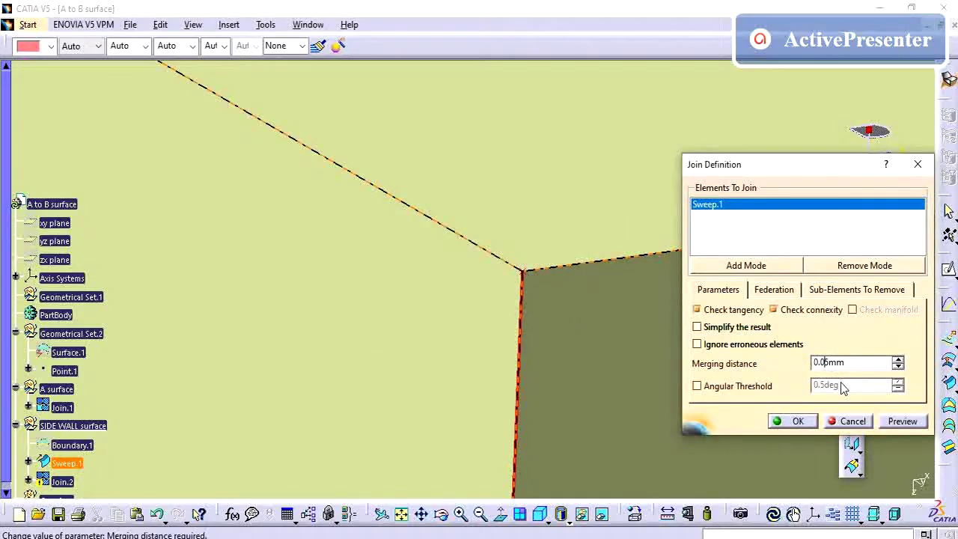
key(Return)
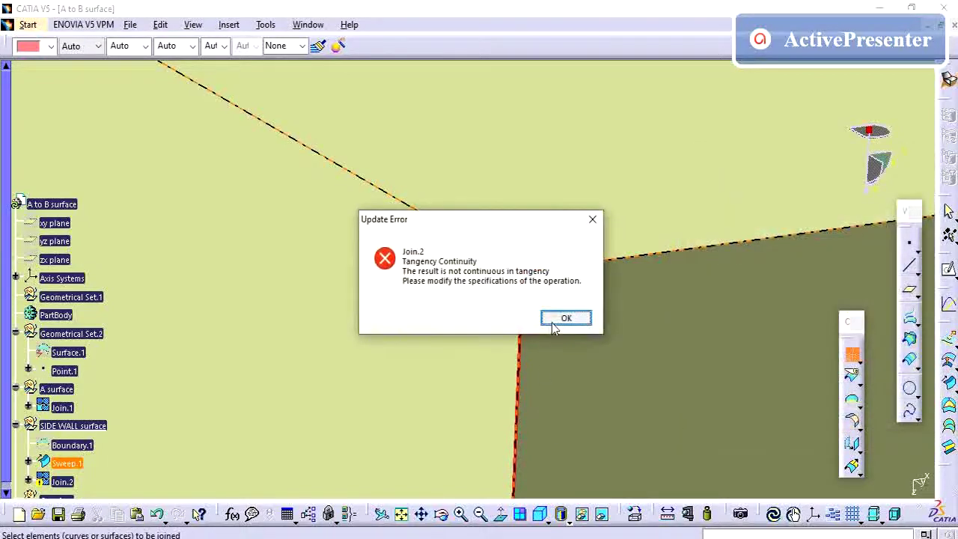
click(566, 318)
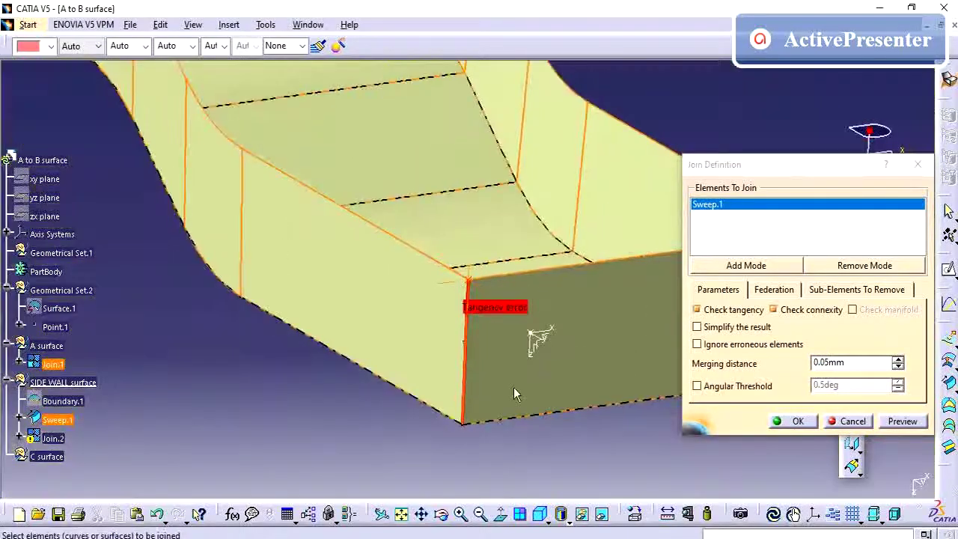
Turn off the tangency check and create the join of the swept side walls.
click(733, 310)
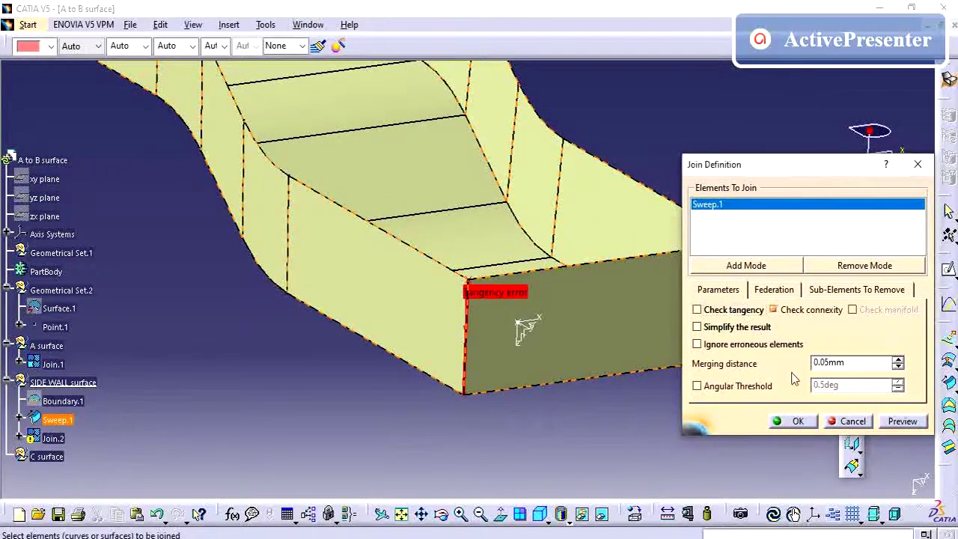
click(796, 421)
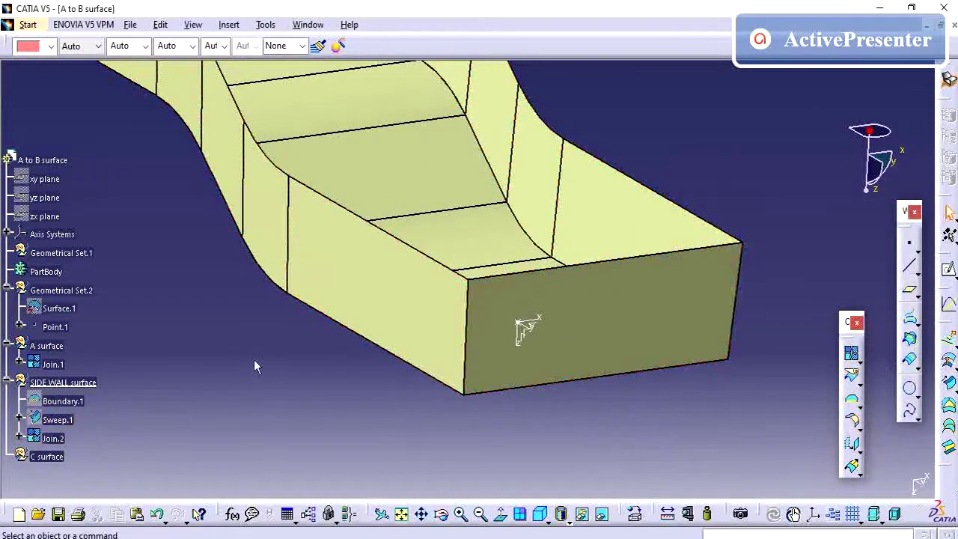
click(51, 440)
middle_drag(264, 284, 362, 318)
click(289, 304)
middle_drag(430, 347, 474, 401)
middle_drag(489, 324, 465, 188)
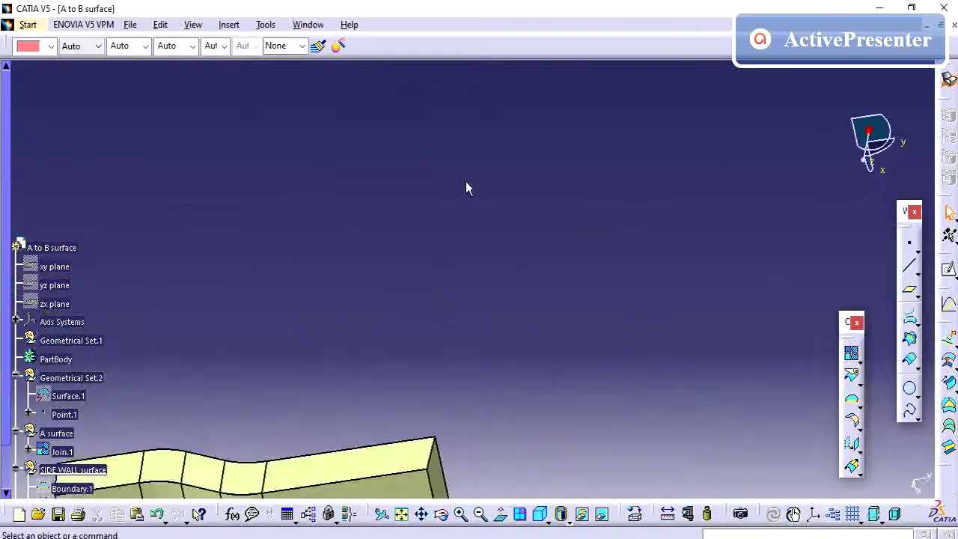
Edit Join.2 and set its merging distance to 0.001 mm.
scroll(201, 328, down, 3)
double_click(62, 351)
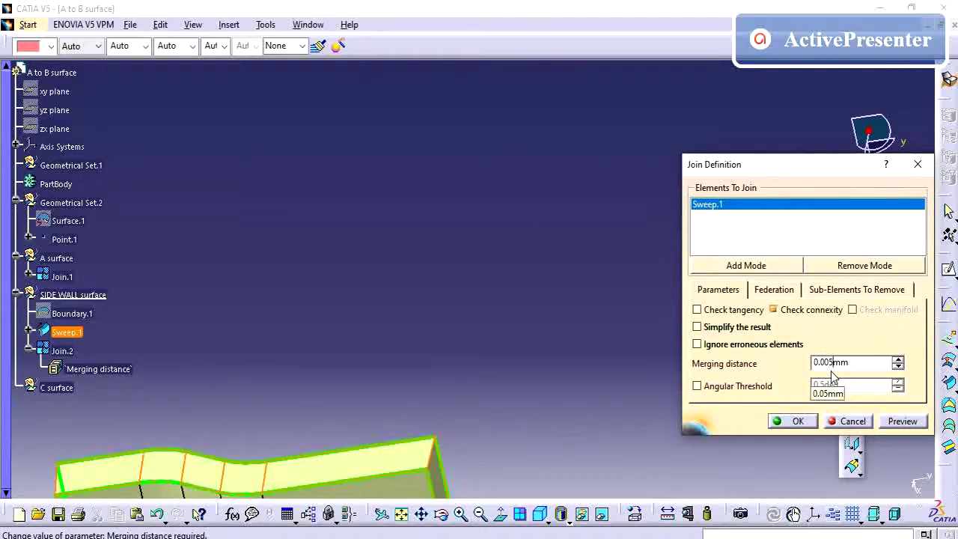
click(793, 420)
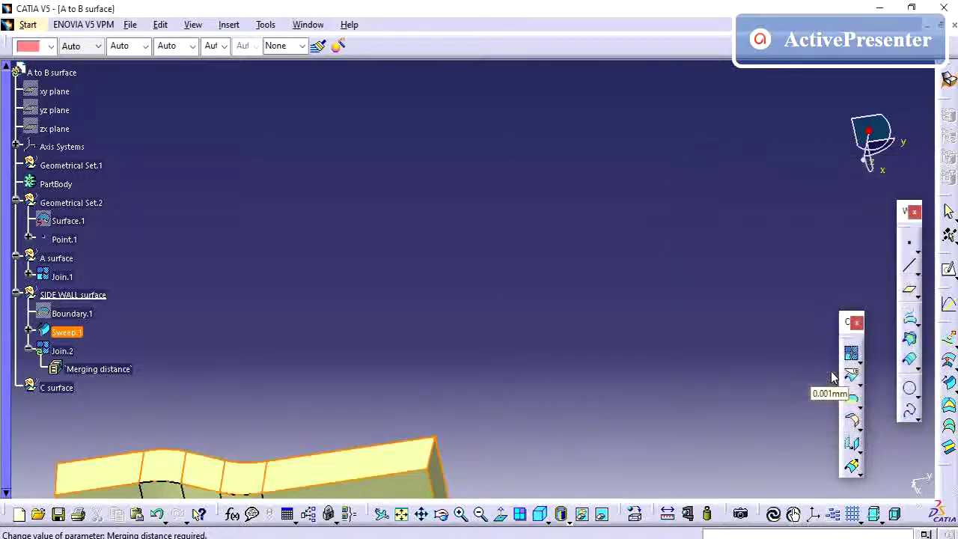
middle_drag(493, 312, 514, 196)
click(62, 350)
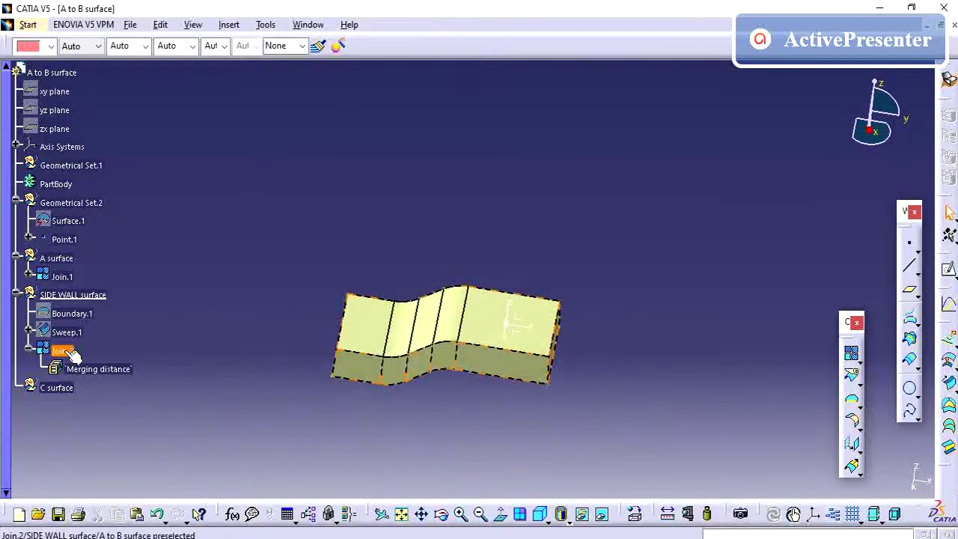
click(196, 339)
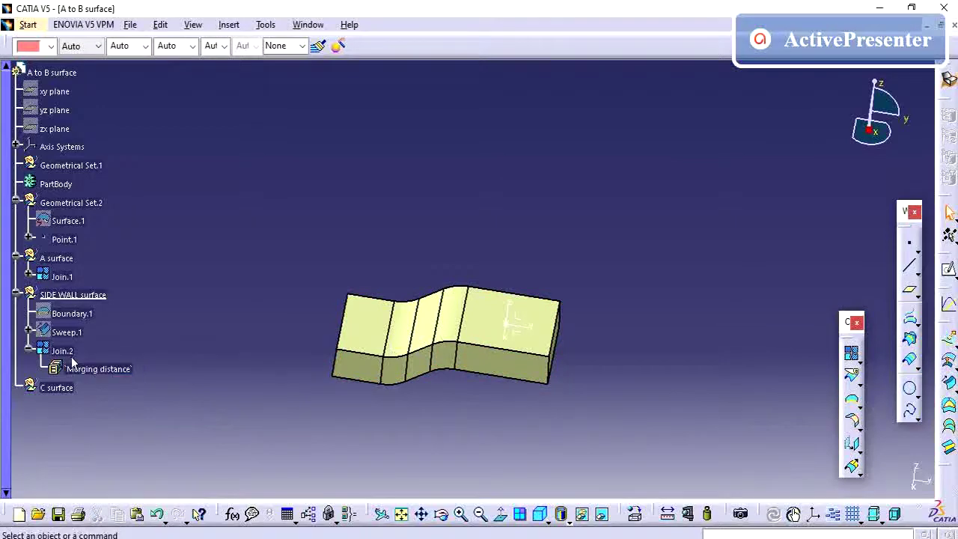
Define the C surface geometrical set as the in-work object.
right_click(58, 387)
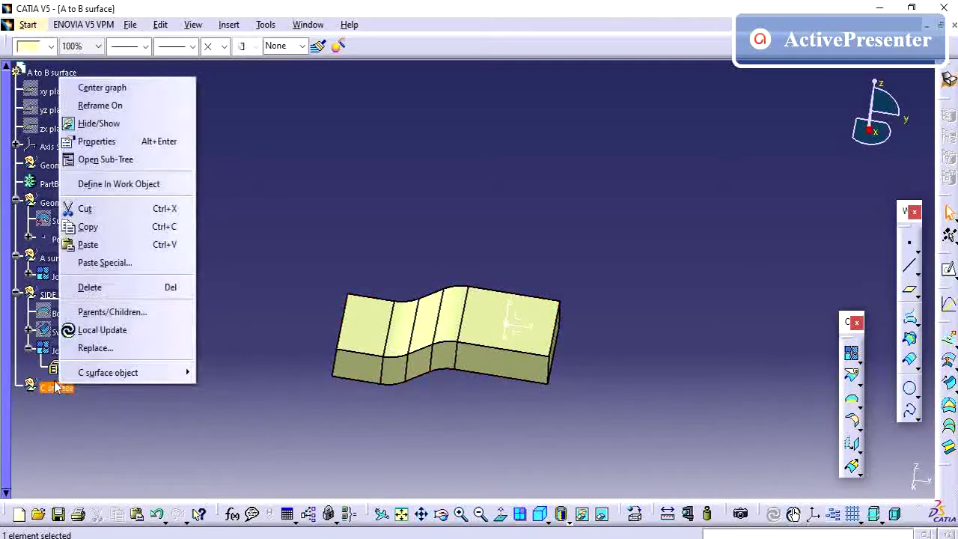
click(53, 390)
right_click(57, 387)
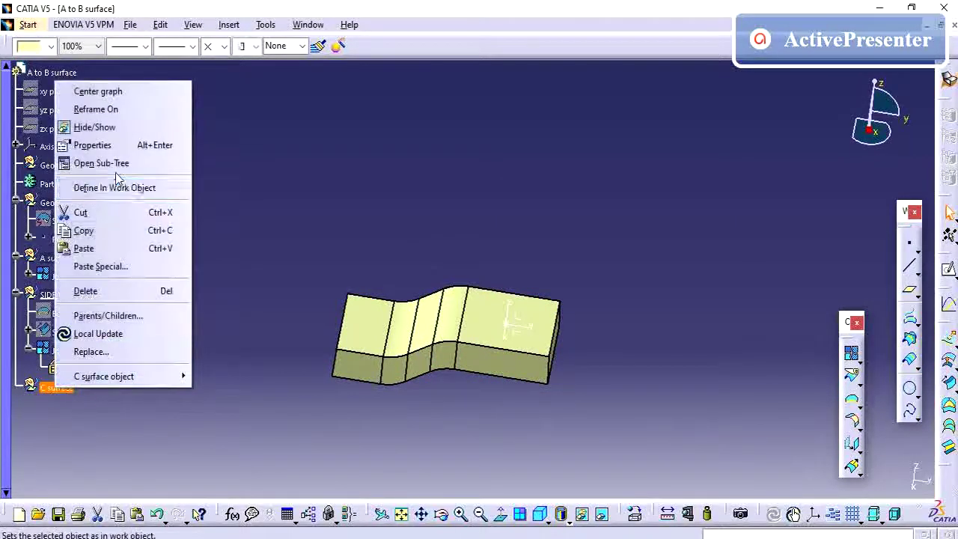
click(118, 184)
middle_drag(296, 240, 604, 123)
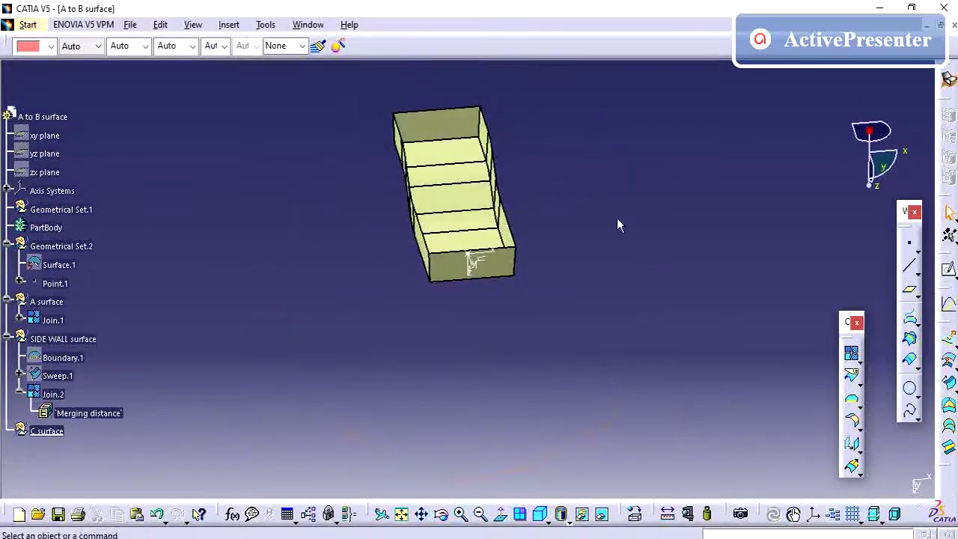
Start a Blend surface in the C surface set and open a Multiple Extract for its first curve.
click(949, 446)
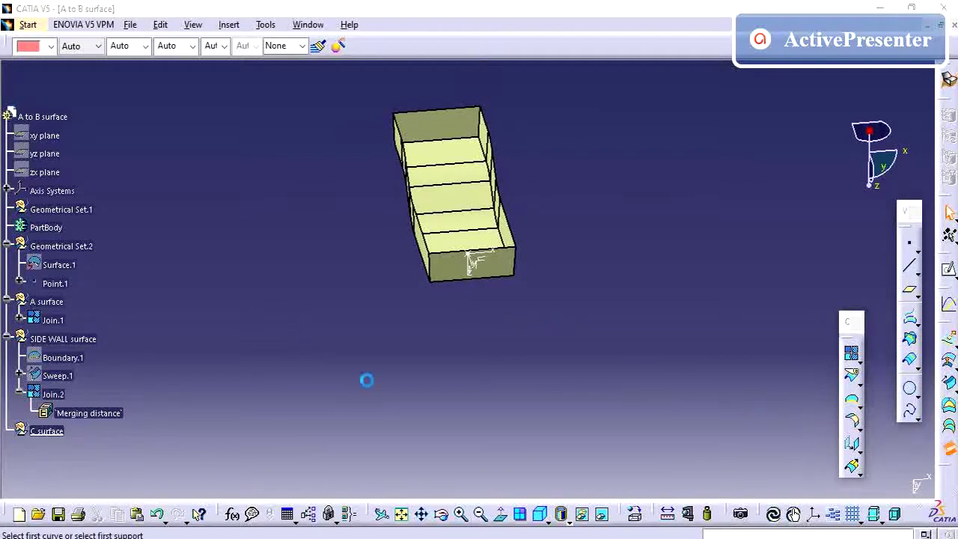
middle_drag(371, 382, 524, 351)
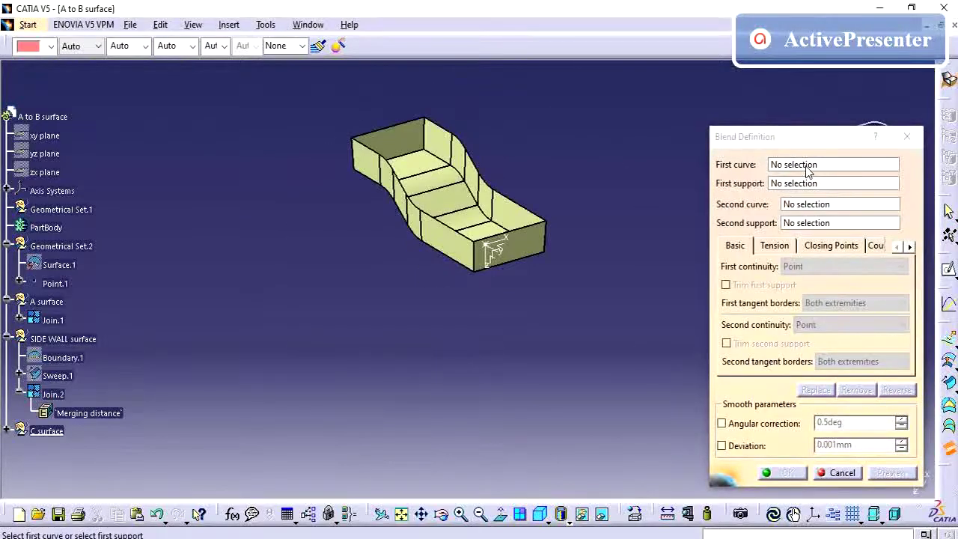
middle_drag(493, 258, 479, 296)
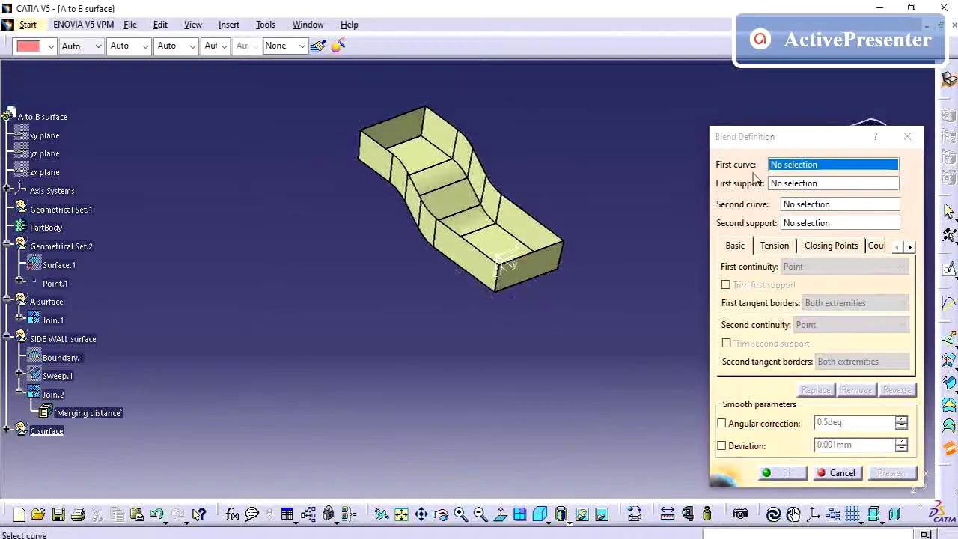
right_click(775, 170)
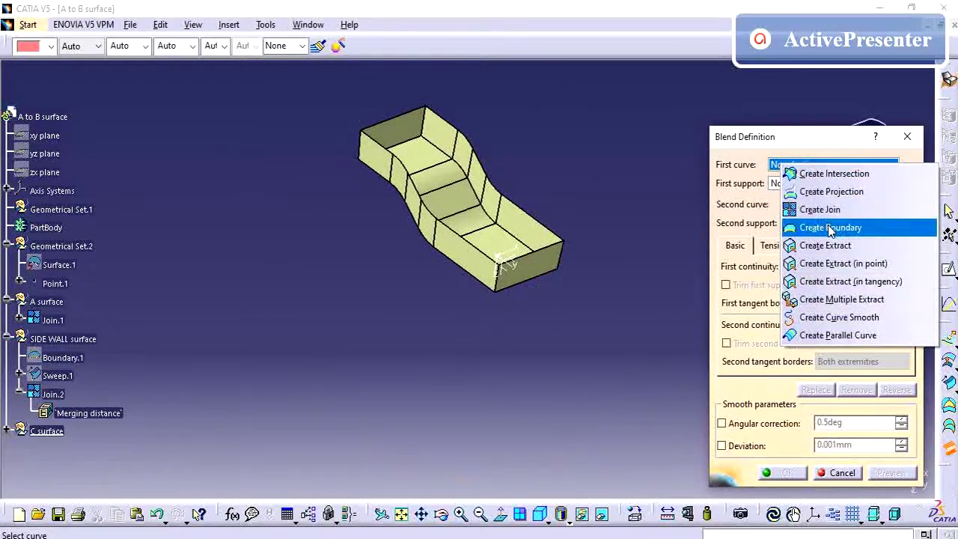
click(839, 299)
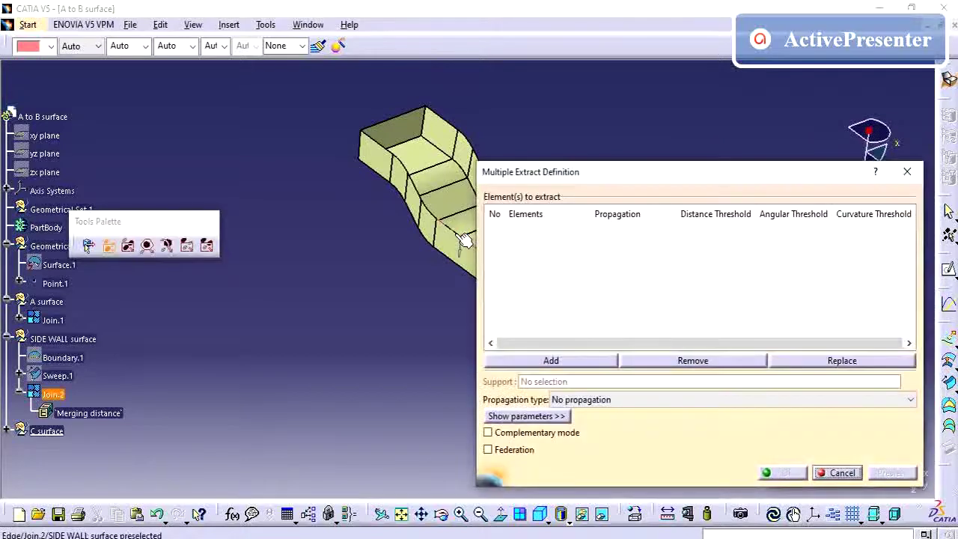
Extract one long side wall's free edge with Tangent continuity as the blend's first curve, and use Join.2 as its first support.
click(464, 238)
click(600, 400)
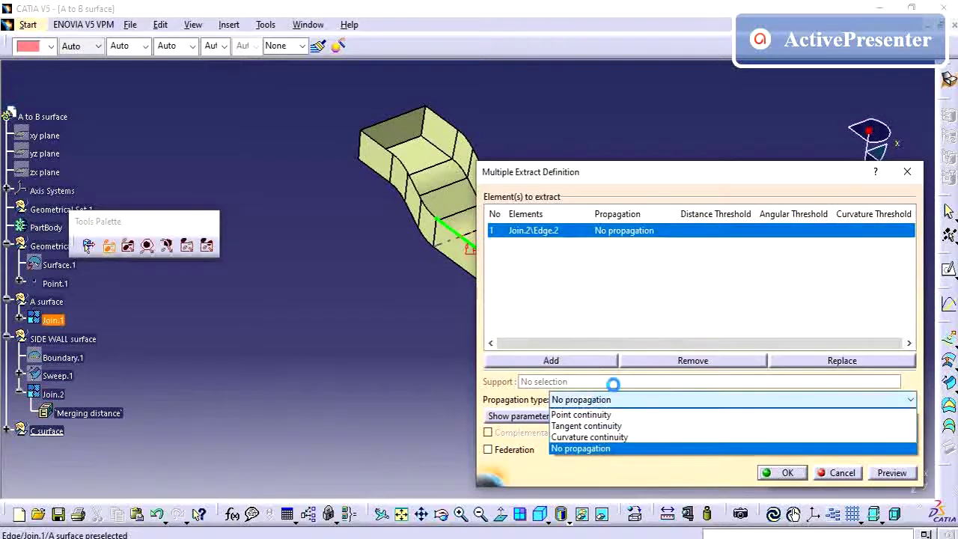
click(592, 424)
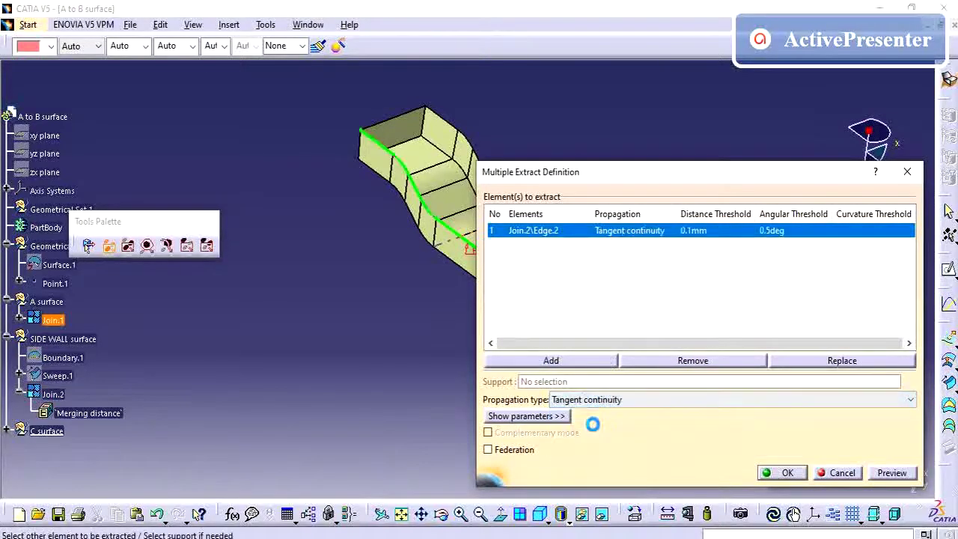
click(787, 473)
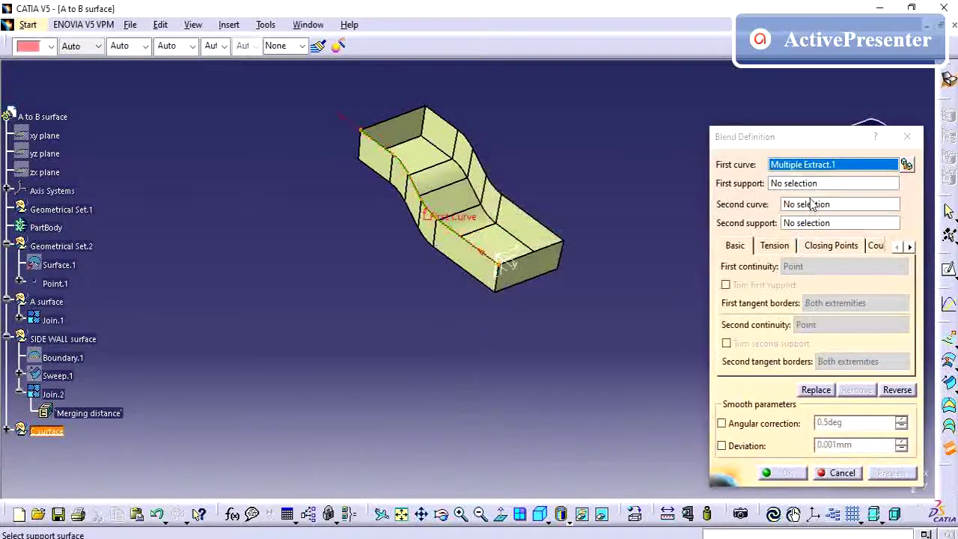
click(804, 185)
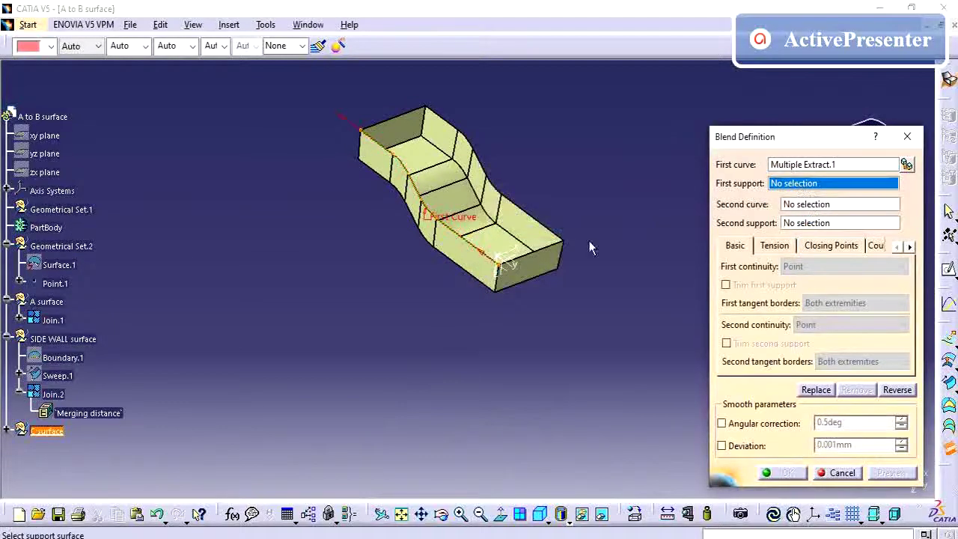
click(473, 260)
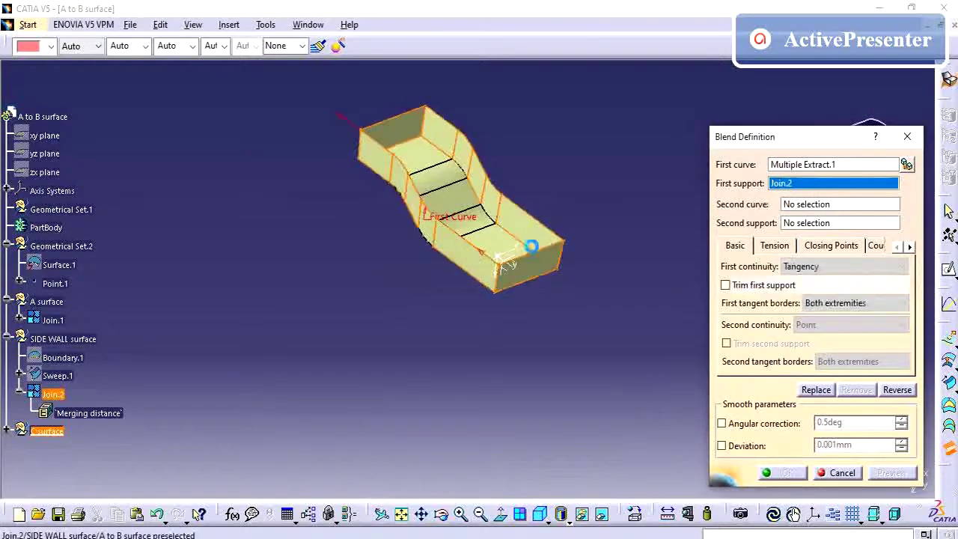
Extract the opposite long side wall's free edge with Tangent continuity propagation as the blend's second curve.
right_click(815, 209)
click(849, 340)
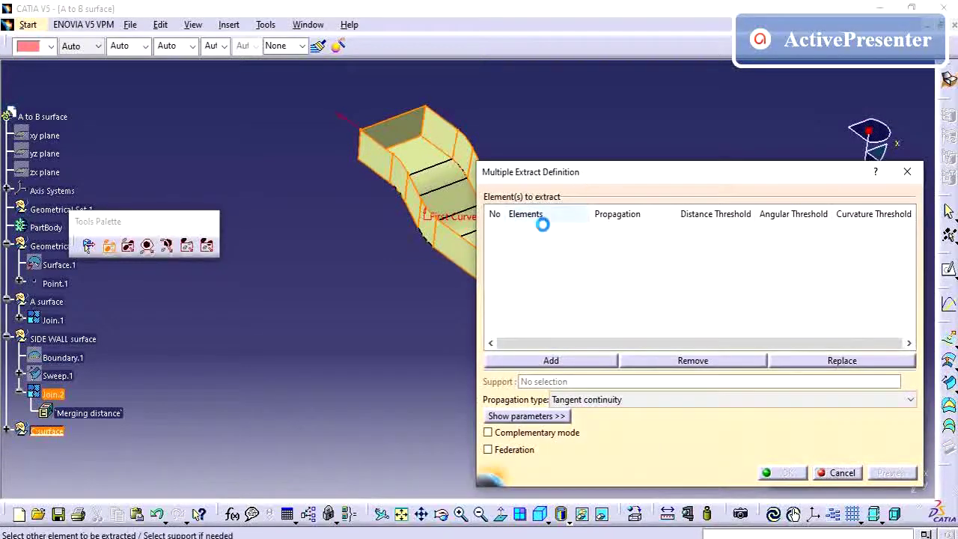
drag(572, 180, 661, 249)
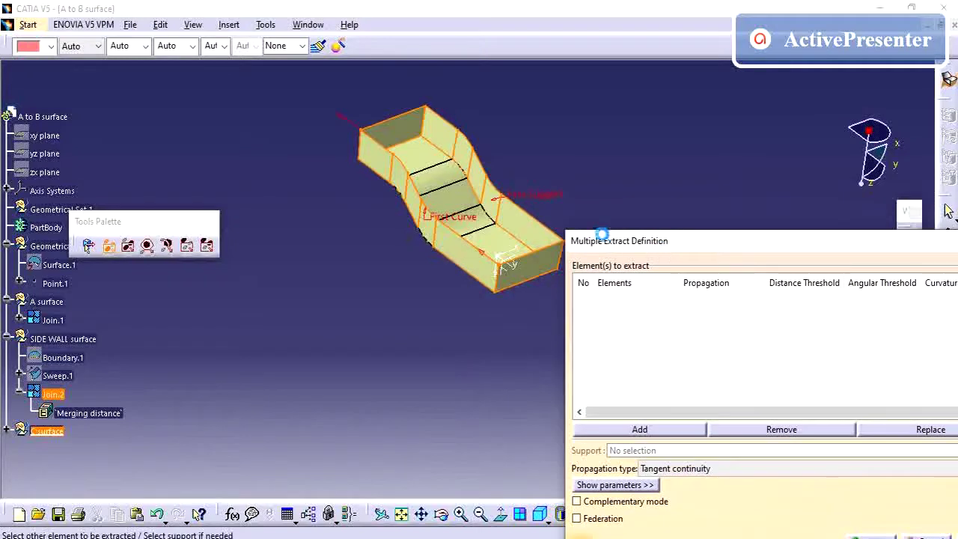
click(533, 210)
click(662, 130)
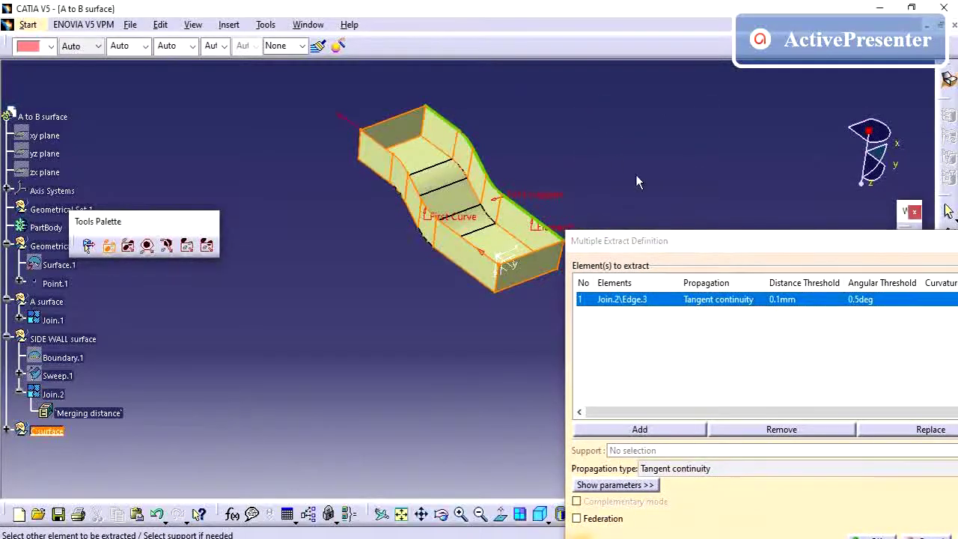
drag(688, 246, 516, 85)
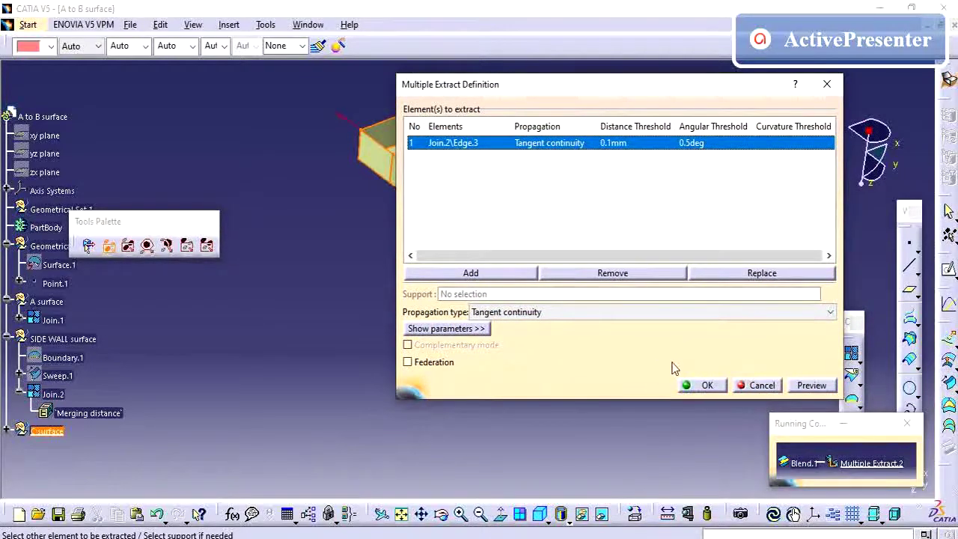
click(703, 385)
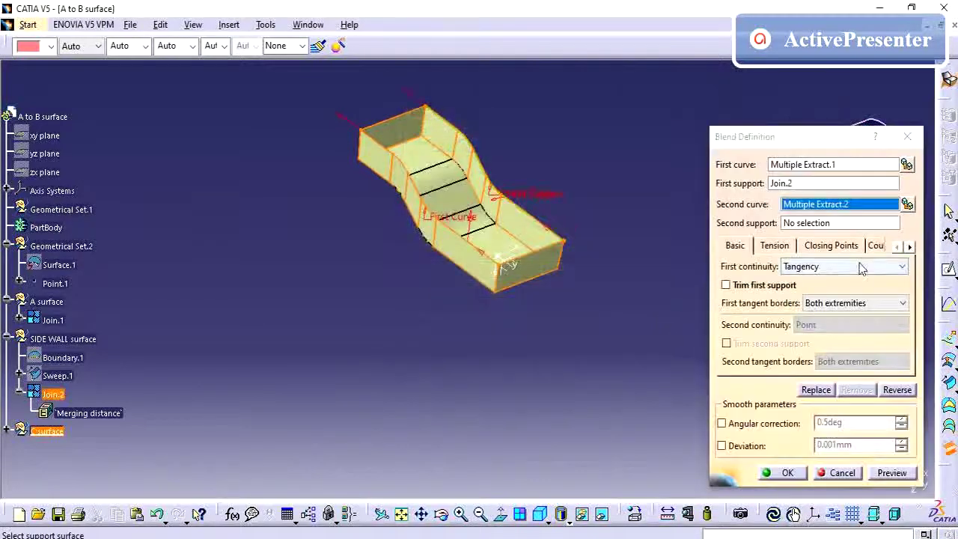
Use Join.2 as the blend's second support and create the blend surface.
click(814, 225)
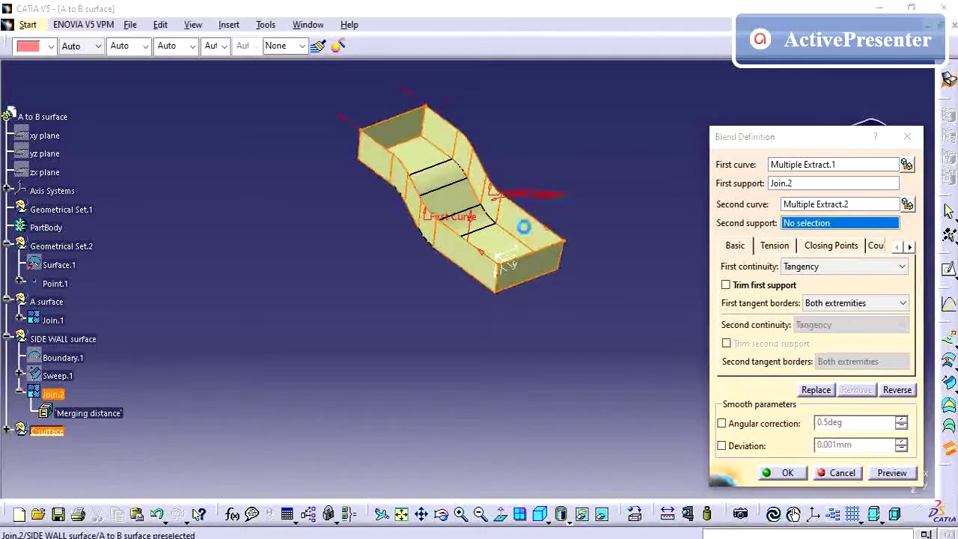
click(519, 223)
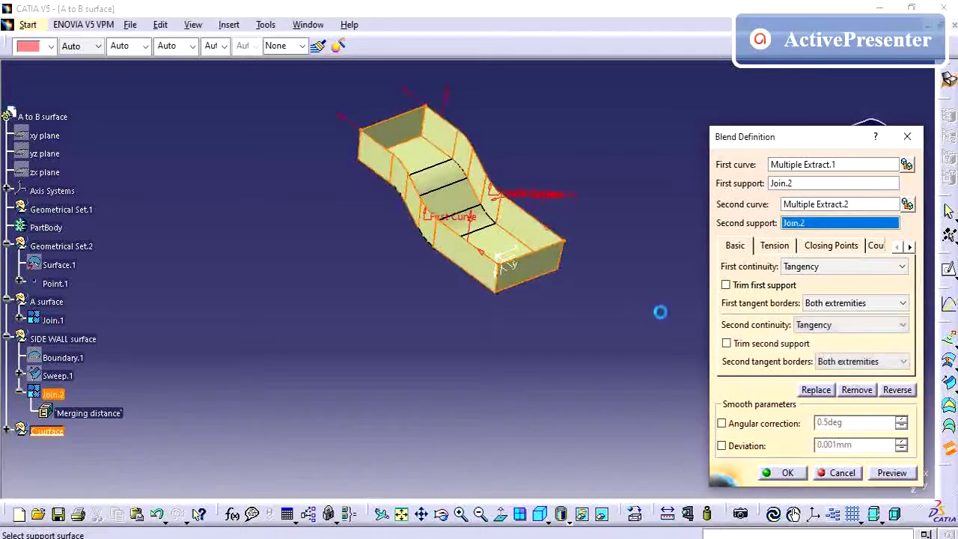
click(787, 473)
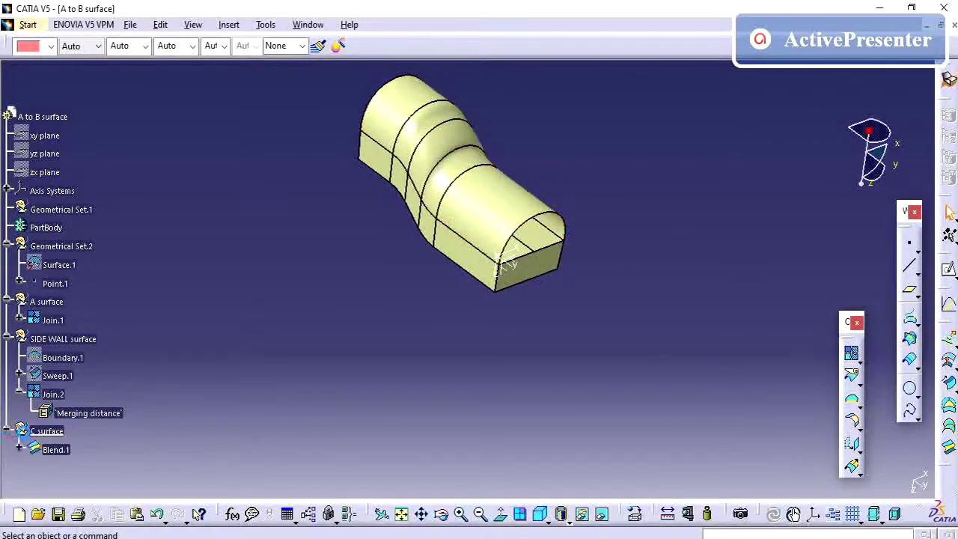
Edit Blend.1 to use Point for both the first and second continuity, and collapse its branch in the tree.
double_click(55, 449)
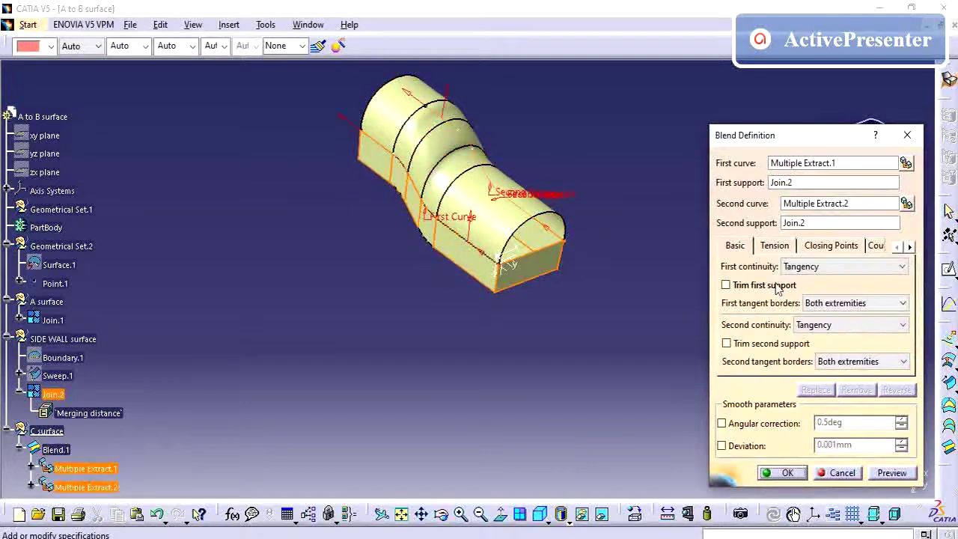
click(806, 267)
click(794, 282)
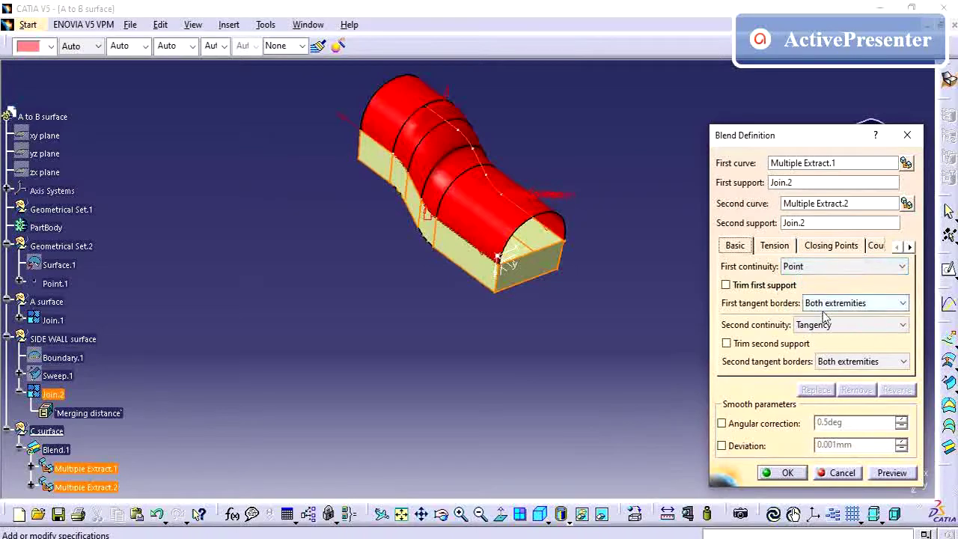
click(814, 325)
click(808, 340)
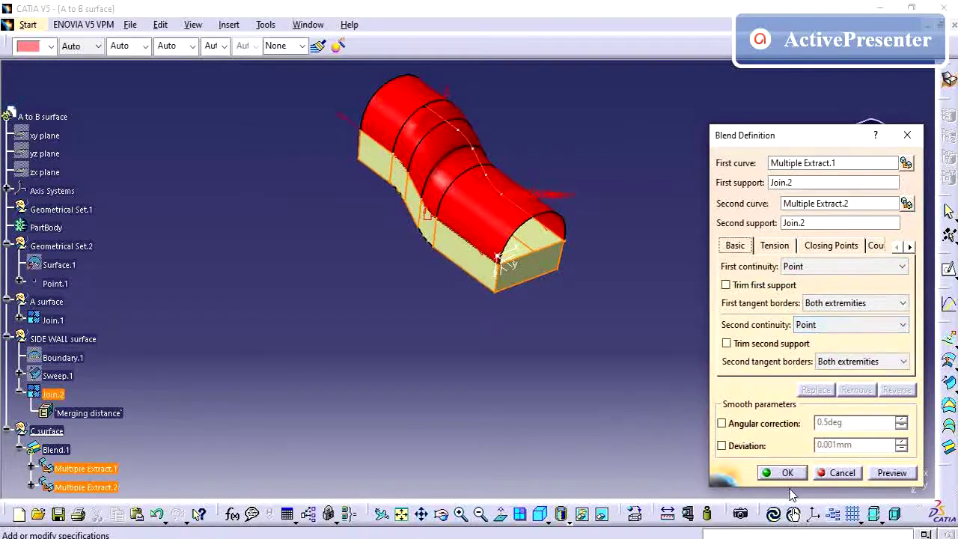
click(785, 472)
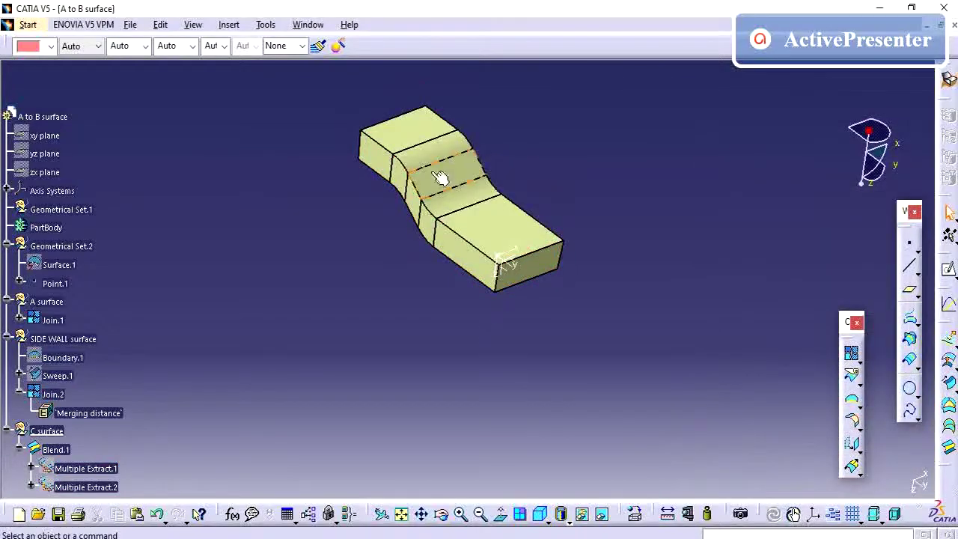
middle_drag(305, 301, 273, 342)
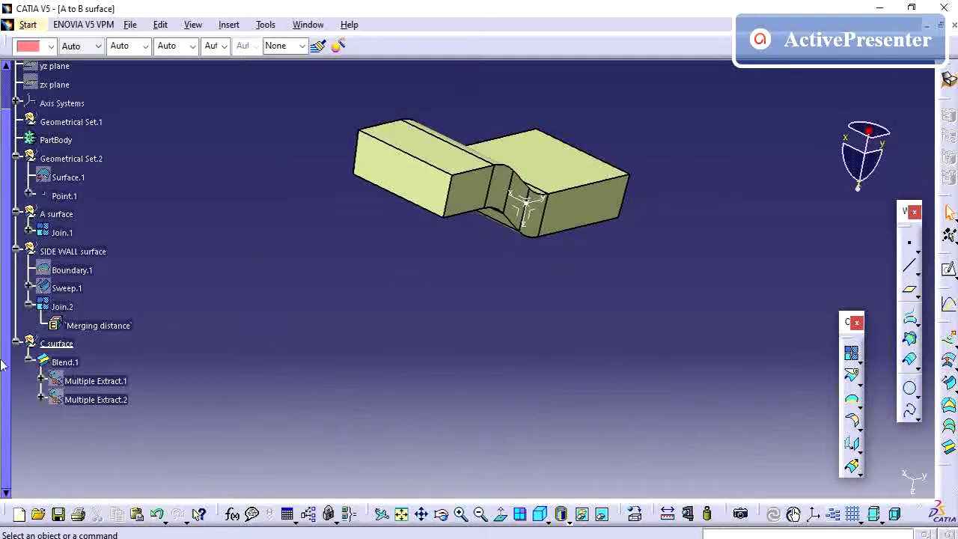
click(29, 362)
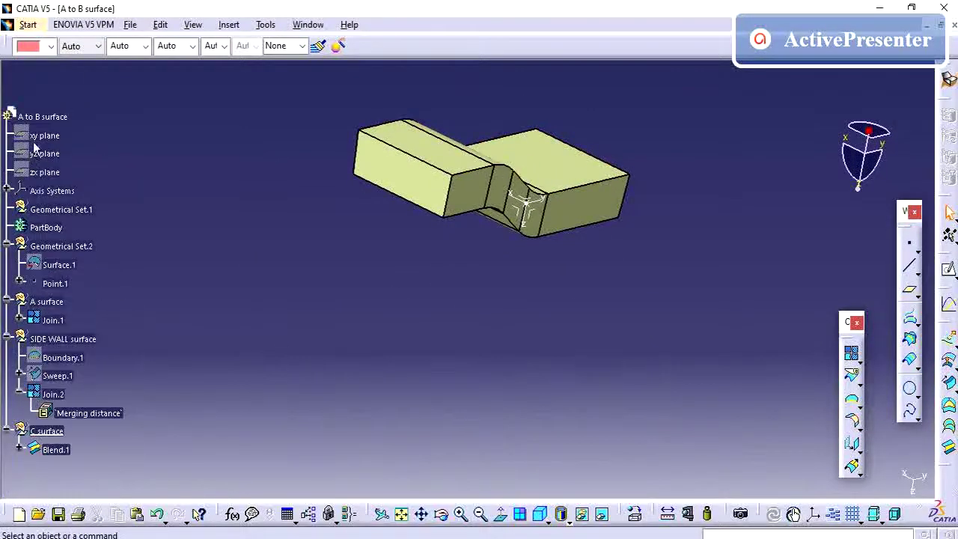
Try to insert a geometrical set named CLOSE VOLUME under the A to B surface part, and undo it.
right_click(45, 117)
click(102, 222)
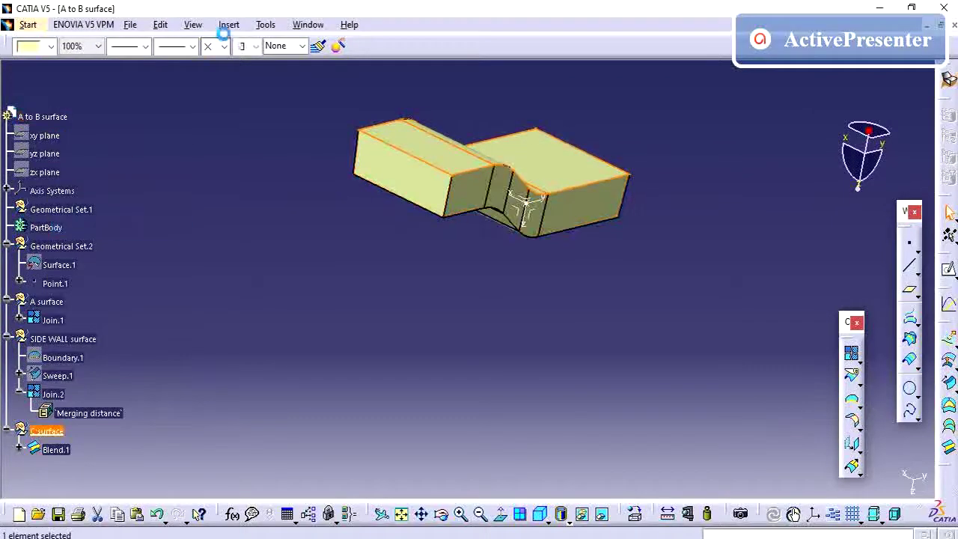
click(229, 25)
click(258, 78)
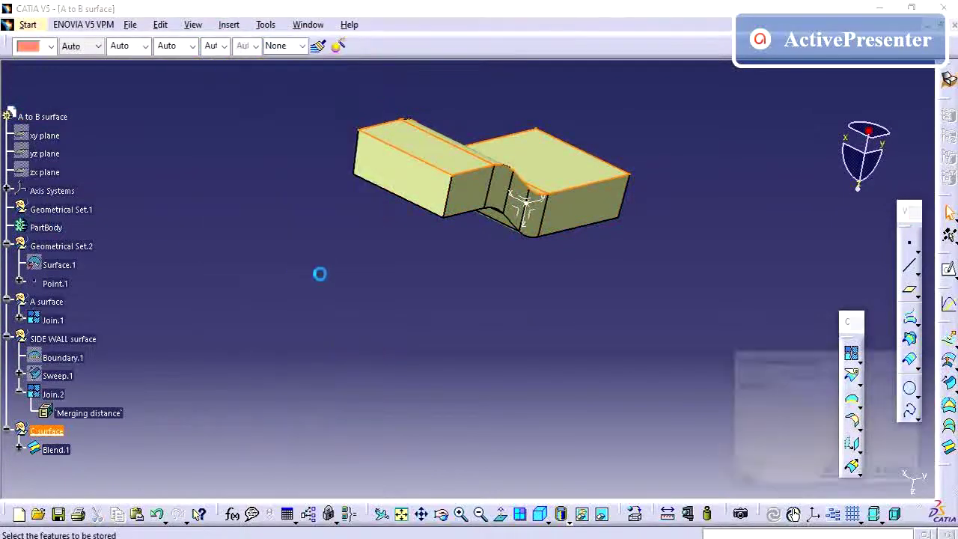
text(CL)
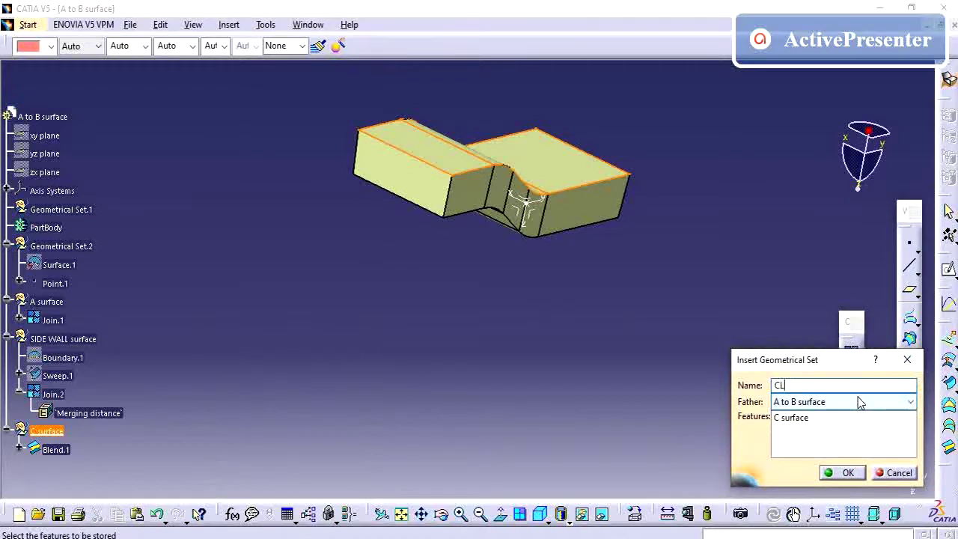
text(OSE VOLUME)
key(Return)
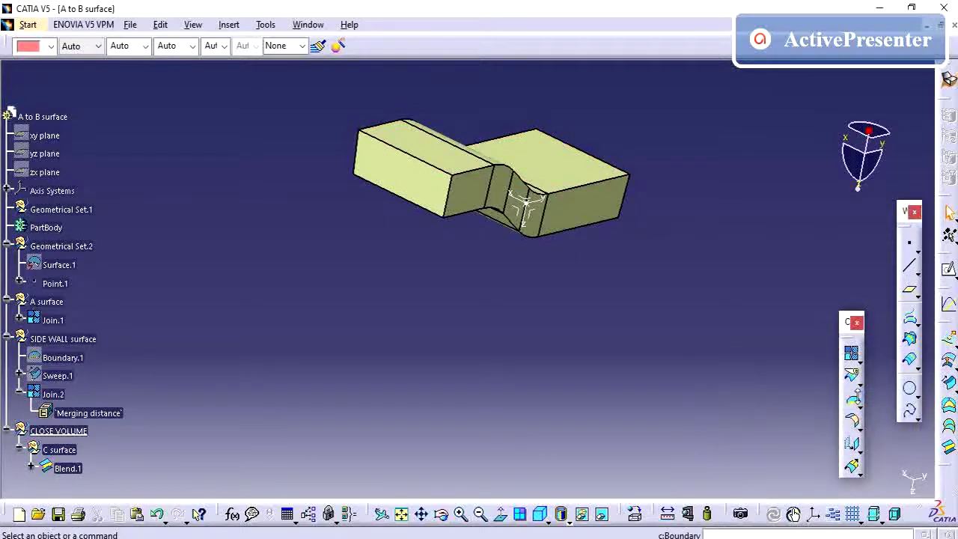
key(ctrl+z)
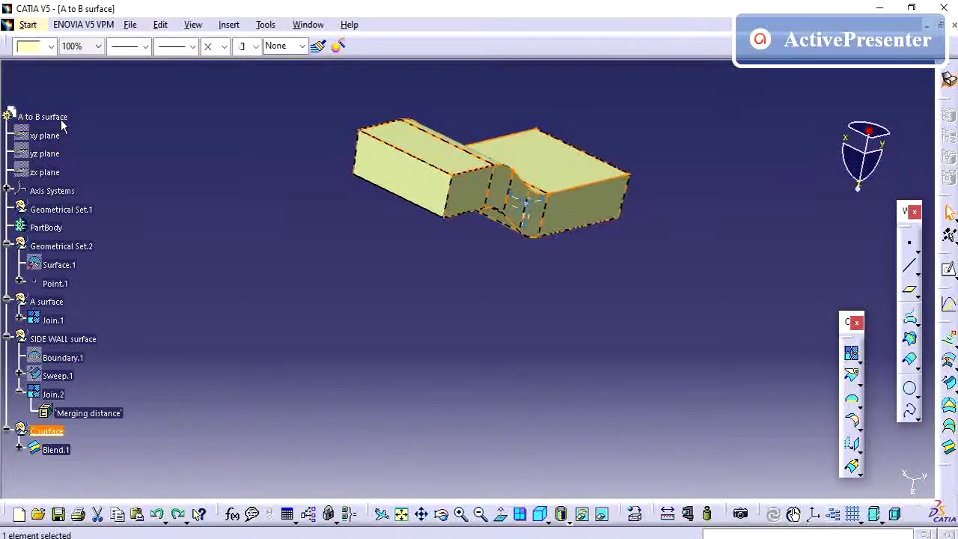
Insert a geometrical set named CLOSE VOLUME with A to B surface as father and C surface as its stored feature.
click(229, 25)
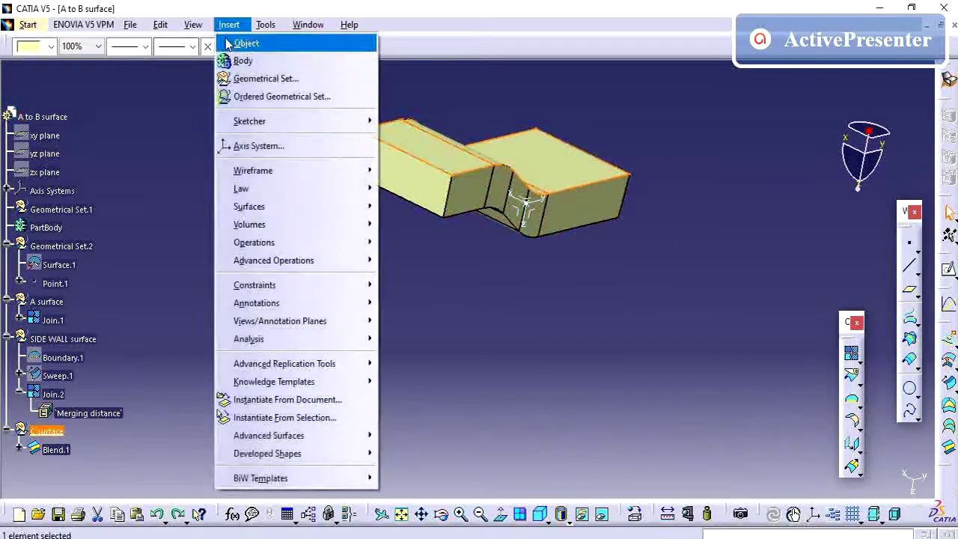
click(249, 81)
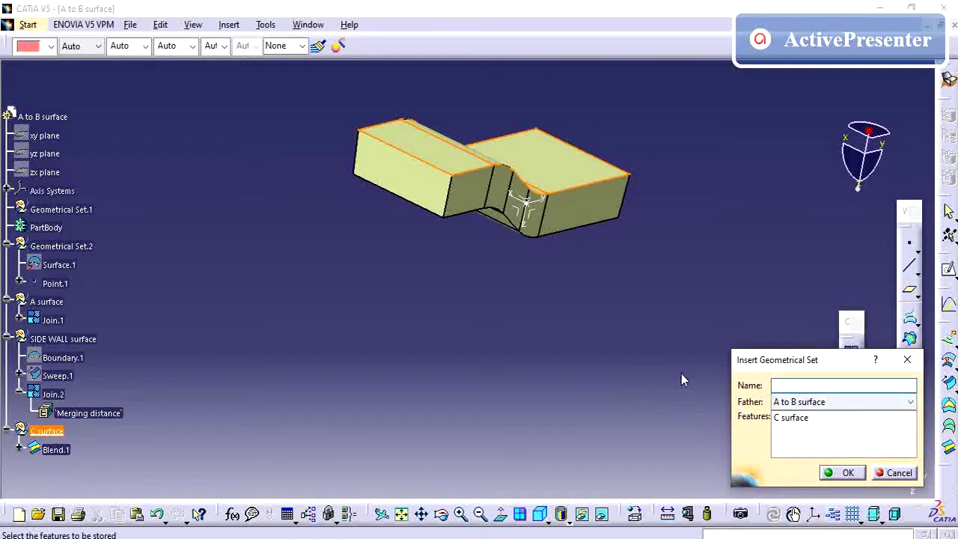
click(54, 118)
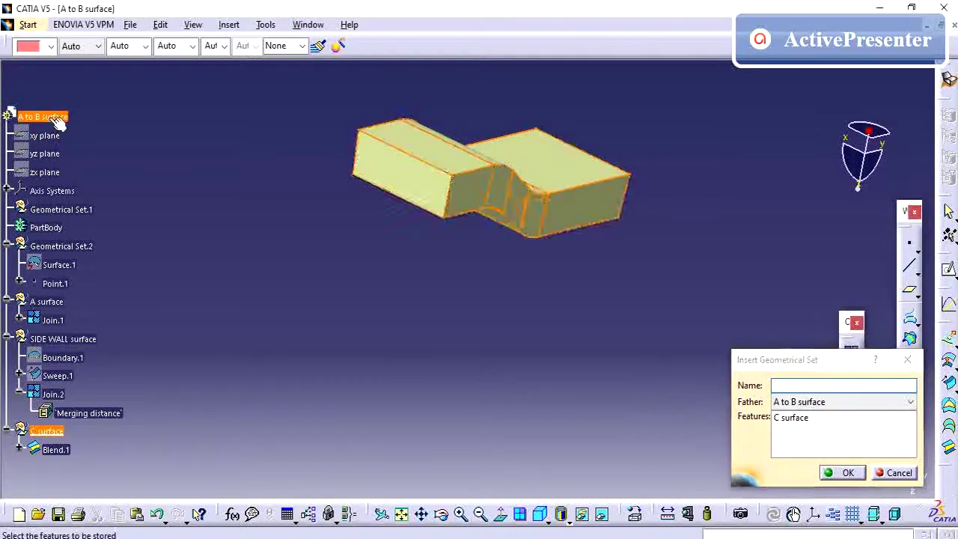
click(808, 401)
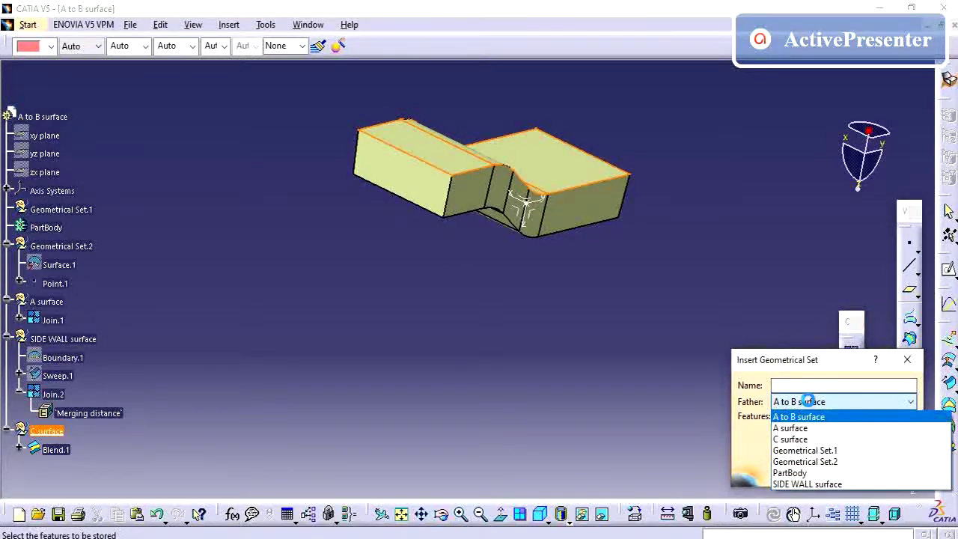
click(808, 400)
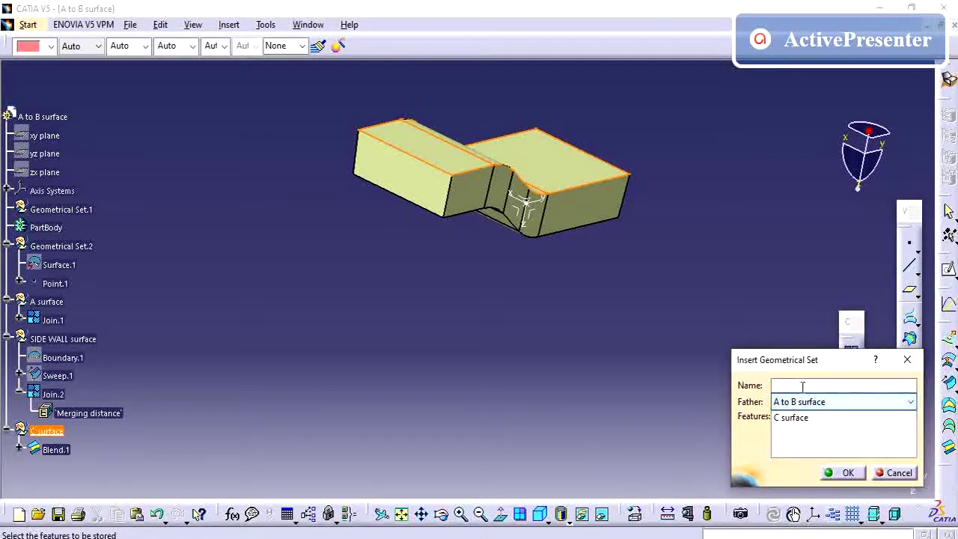
click(802, 386)
text(CLOSE VOLUME)
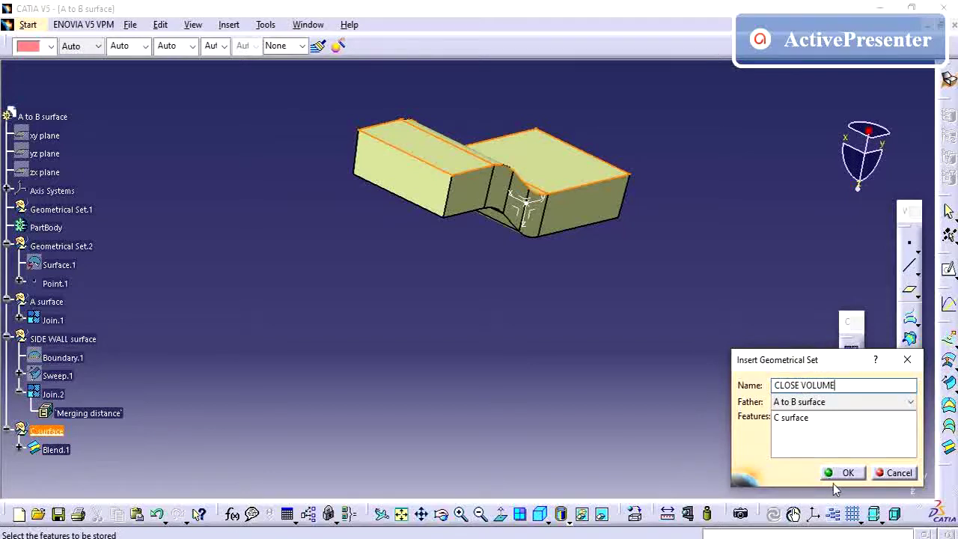
click(817, 418)
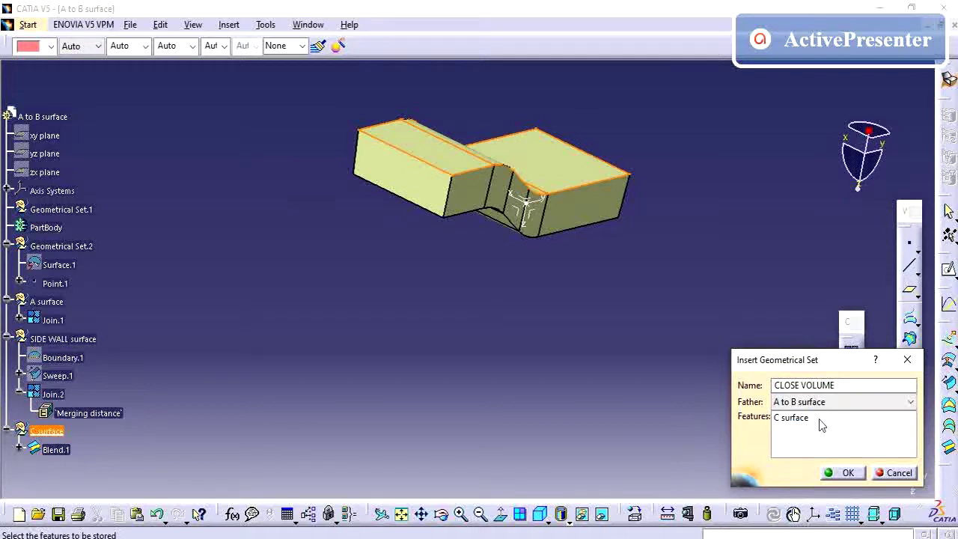
click(811, 416)
right_click(43, 118)
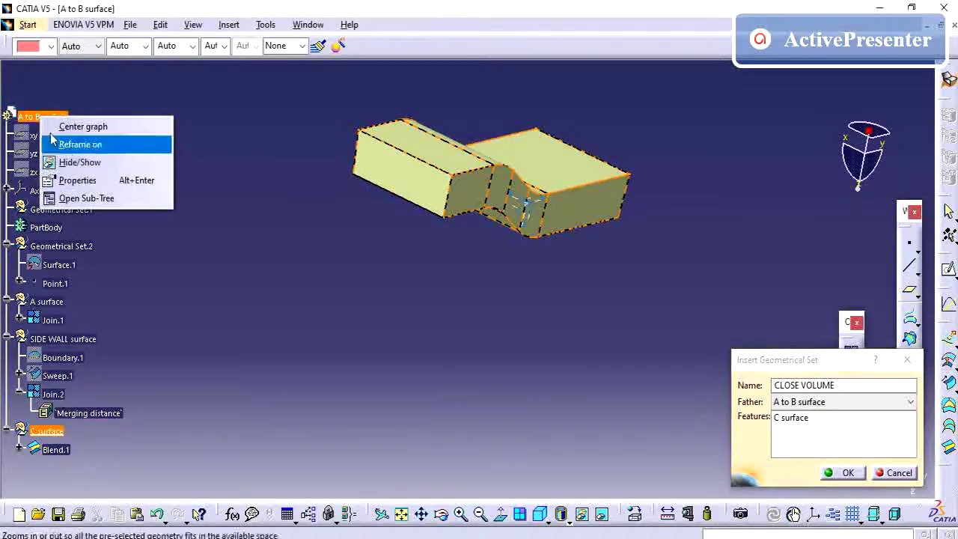
click(274, 177)
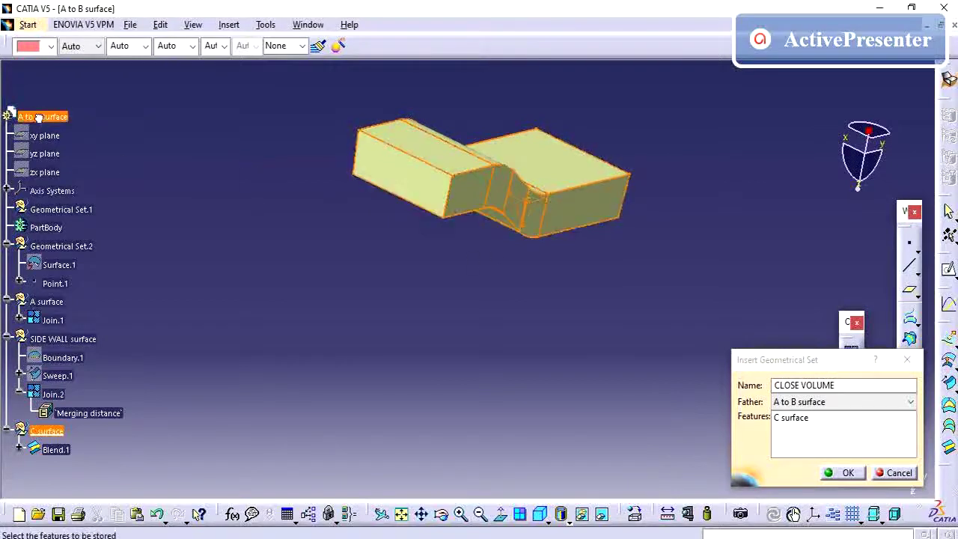
click(836, 472)
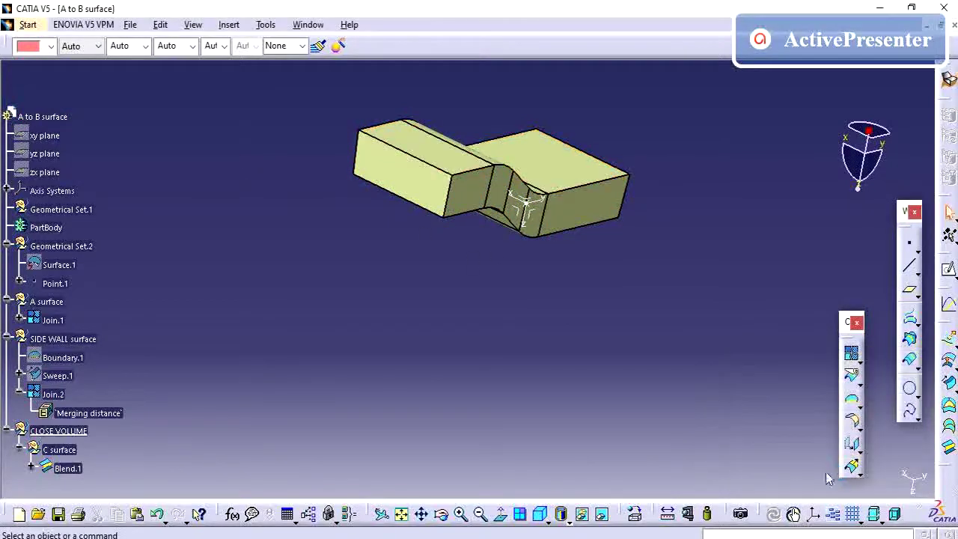
Define PartBody as the in-work object.
right_click(85, 434)
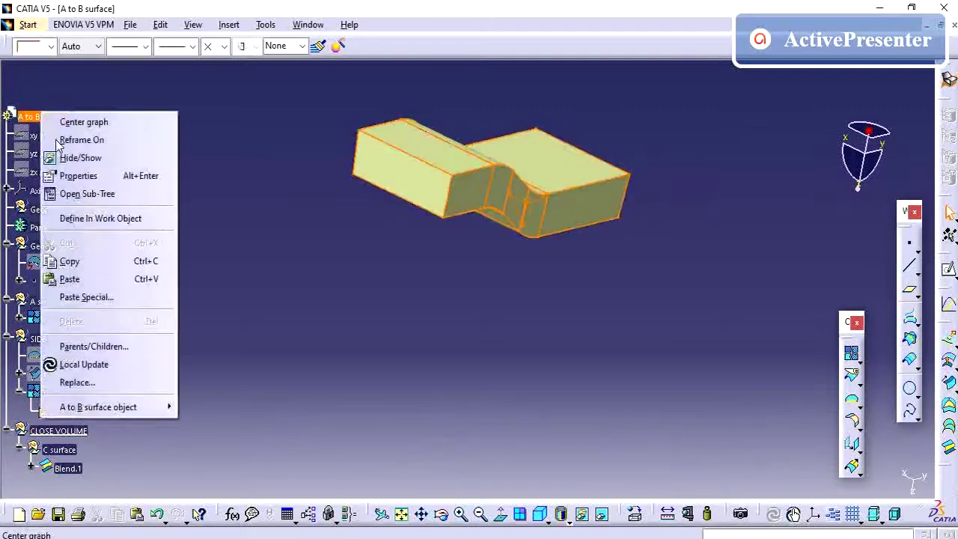
click(75, 216)
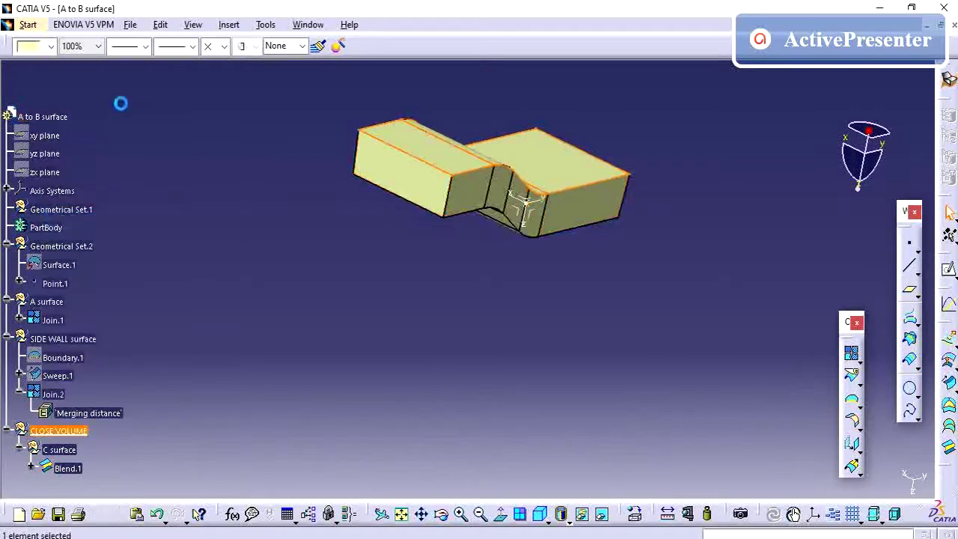
right_click(46, 227)
click(97, 333)
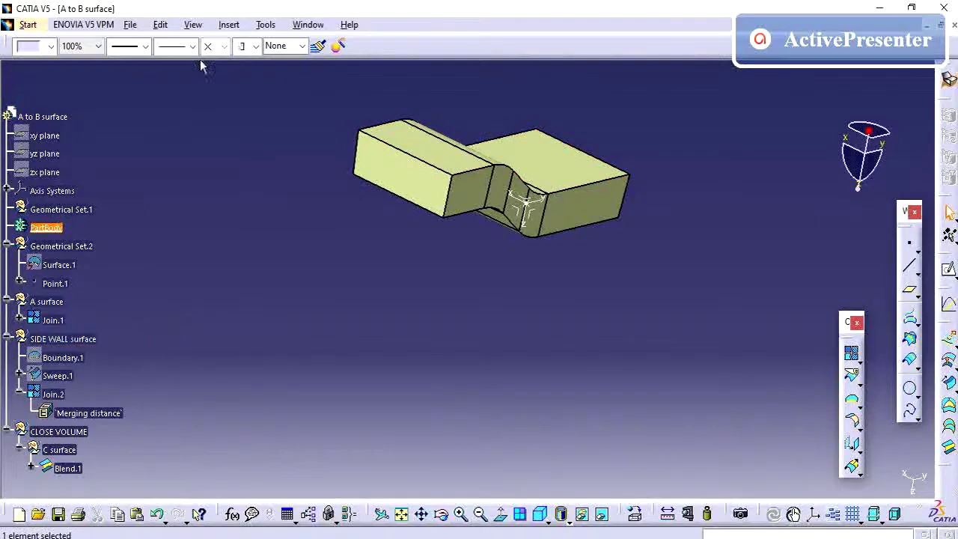
Insert a geometrical set named CLOSE VOLUME with A to B surface as father.
click(229, 25)
click(245, 80)
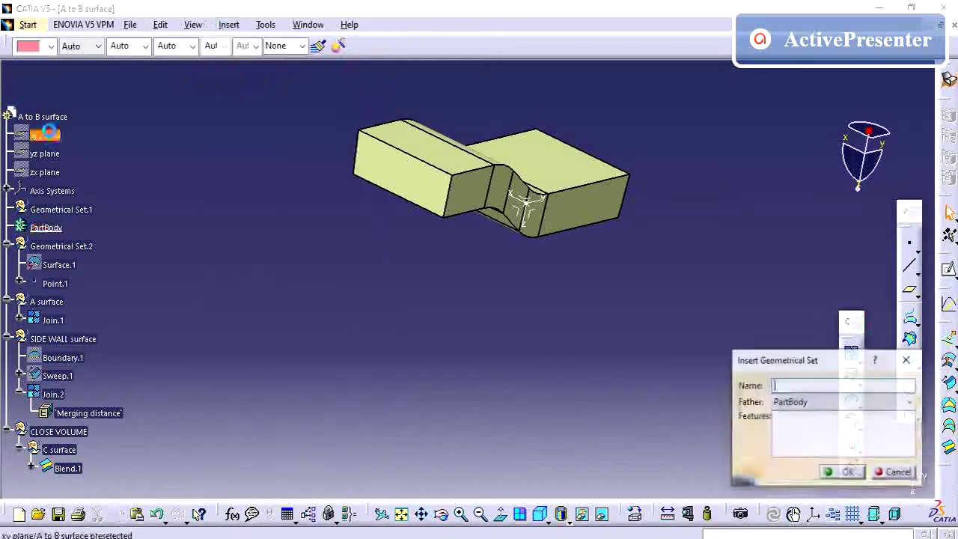
click(22, 116)
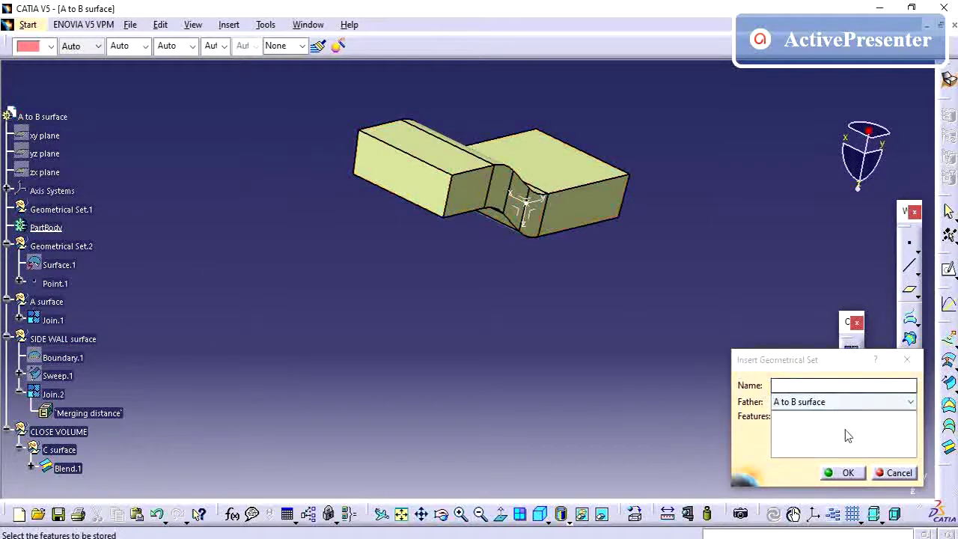
click(814, 384)
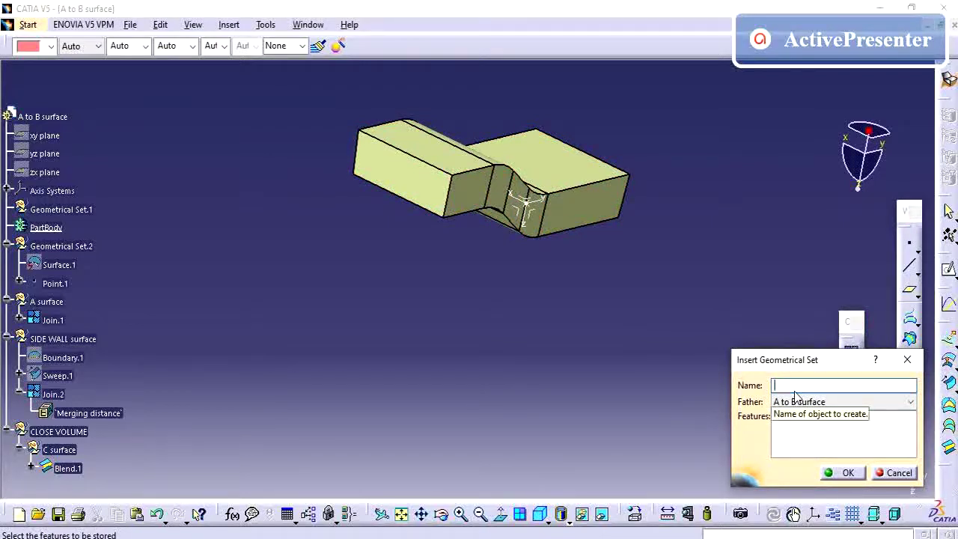
text(CLOSE VOLUME)
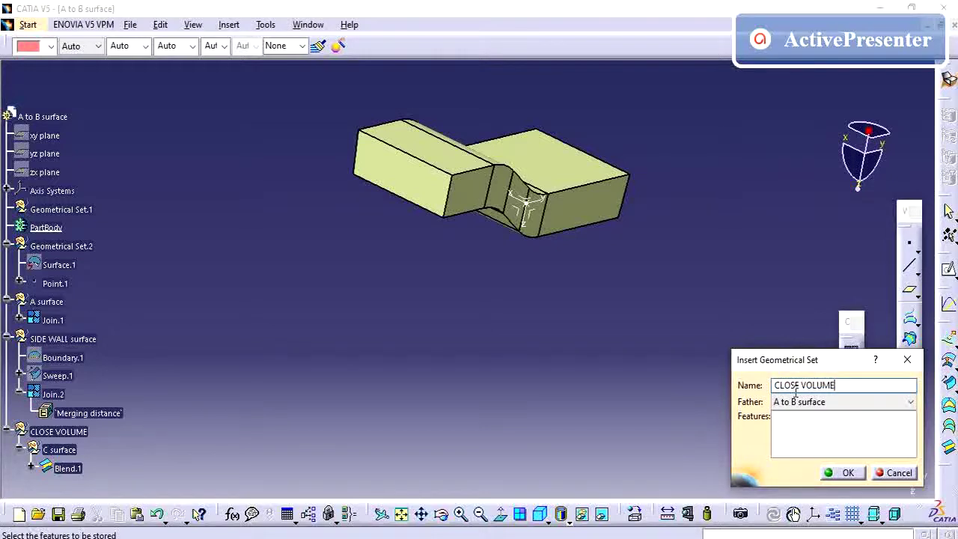
key(Return)
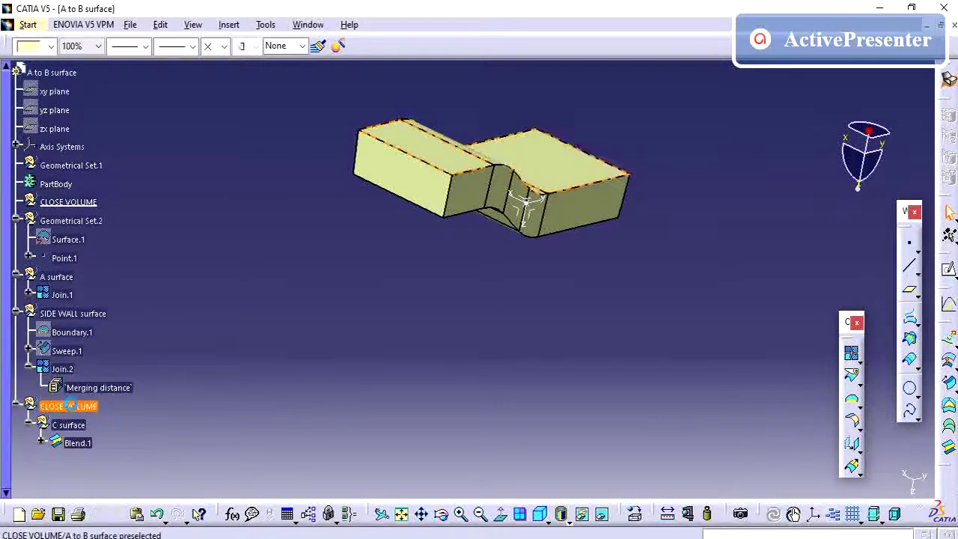
Try to delete the CLOSE VOLUME set that contains C surface, and undo the deletion.
click(71, 406)
key(Delete)
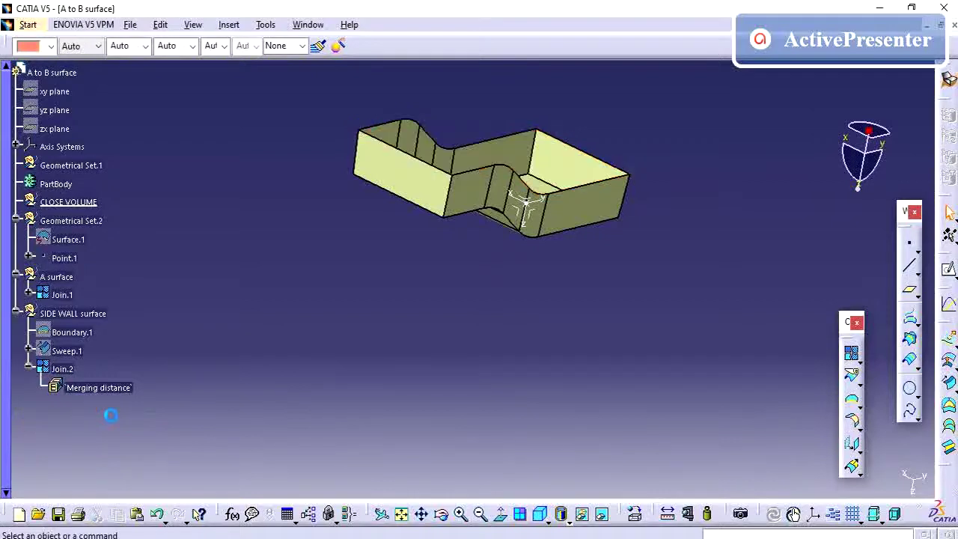
key(ctrl+z)
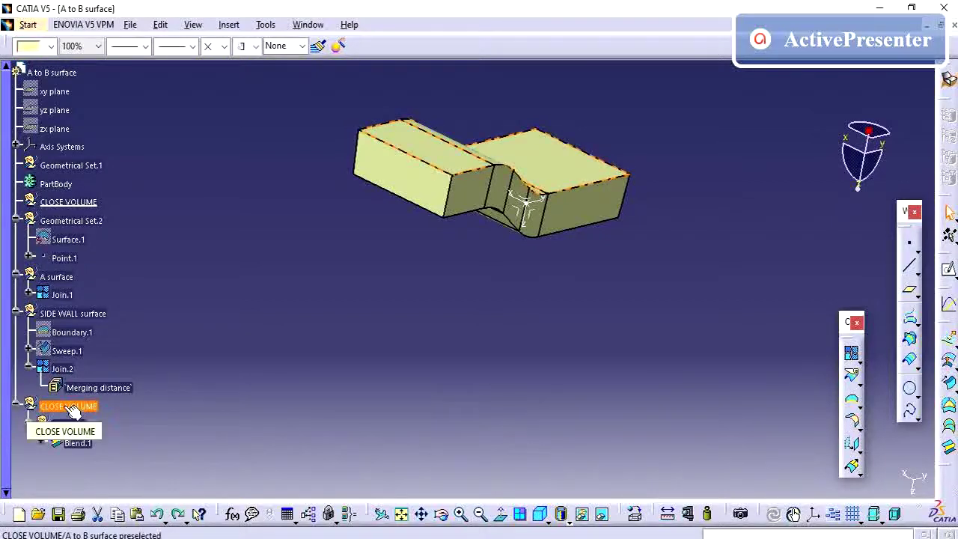
Change the geometrical set of C surface to the destination A to B surface, at the last position.
click(72, 428)
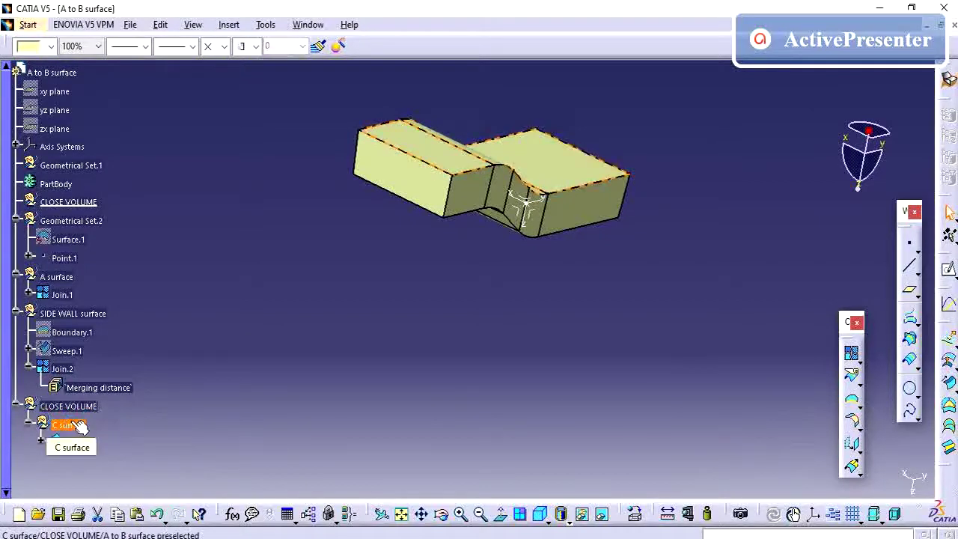
click(51, 71)
right_click(51, 72)
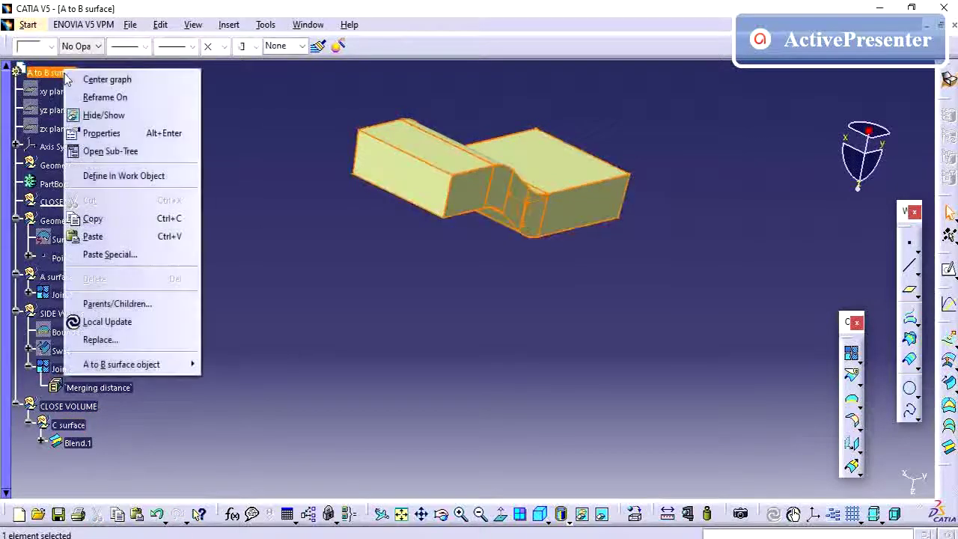
click(23, 95)
click(69, 424)
right_click(68, 424)
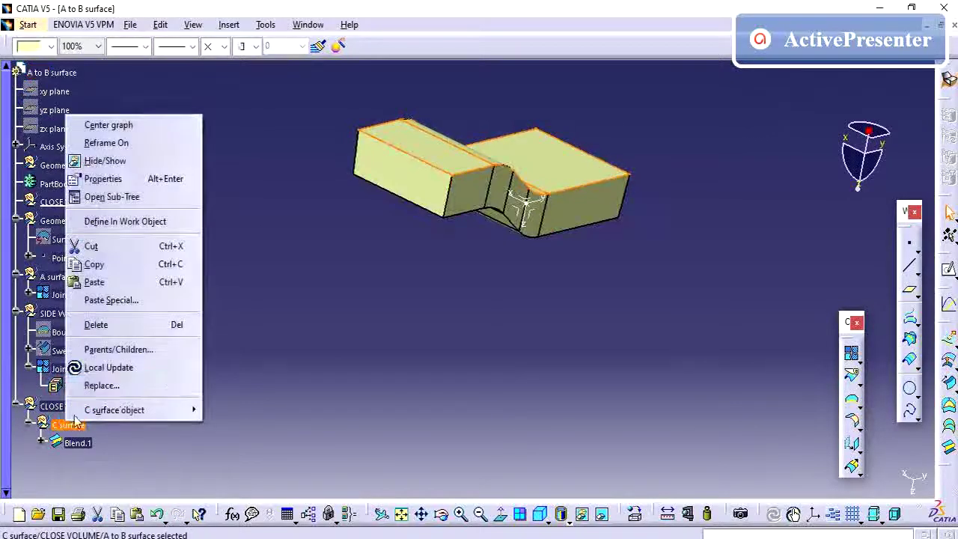
mouse_move(142, 410)
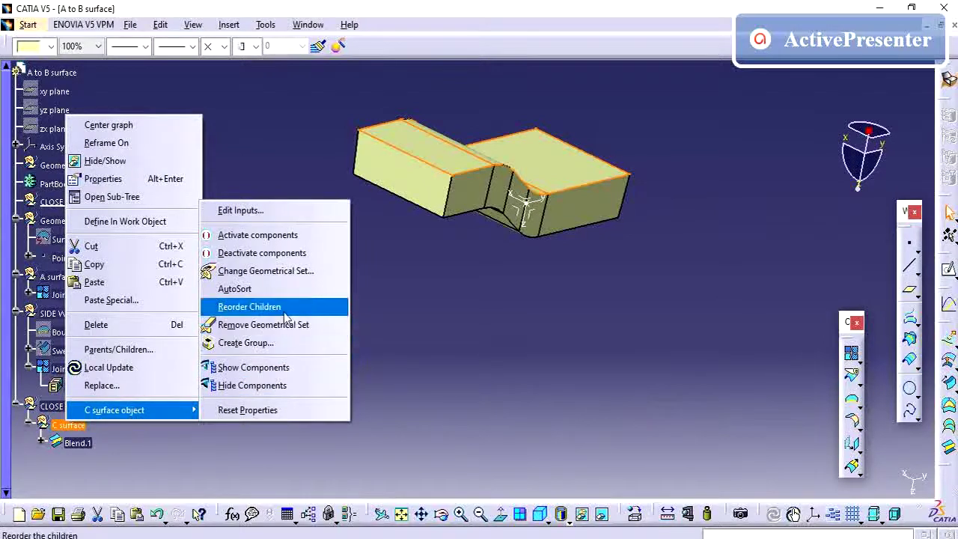
click(290, 272)
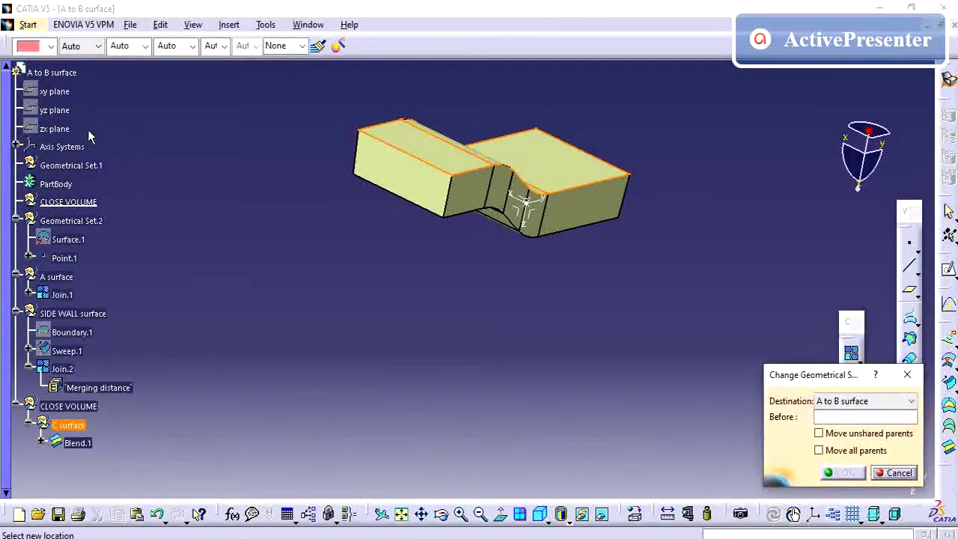
click(53, 73)
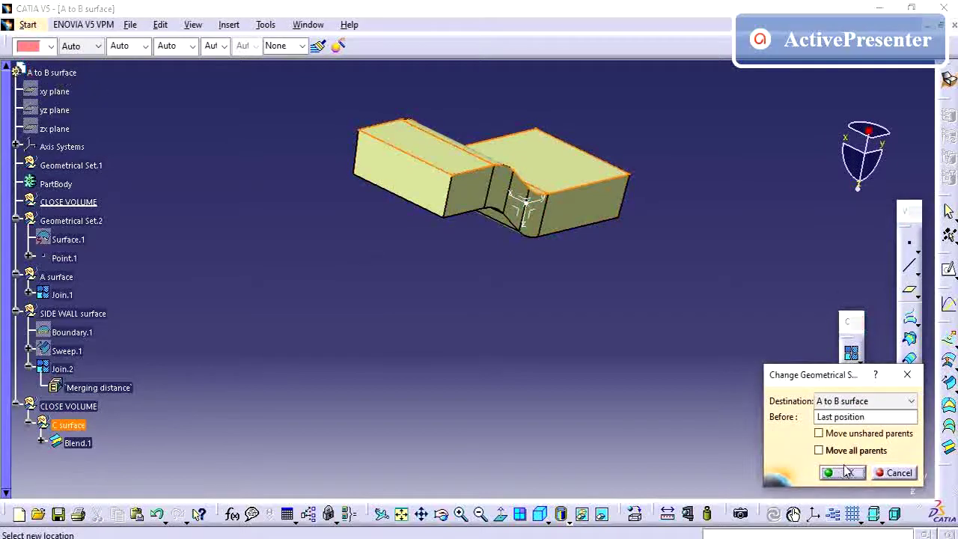
click(839, 472)
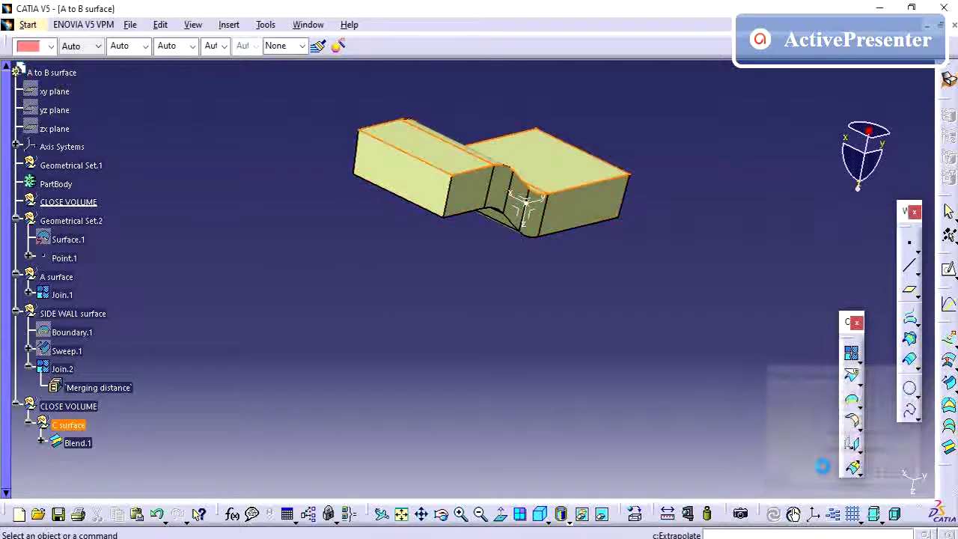
Delete the empty CLOSE VOLUME set located directly below PartBody.
click(75, 201)
key(Delete)
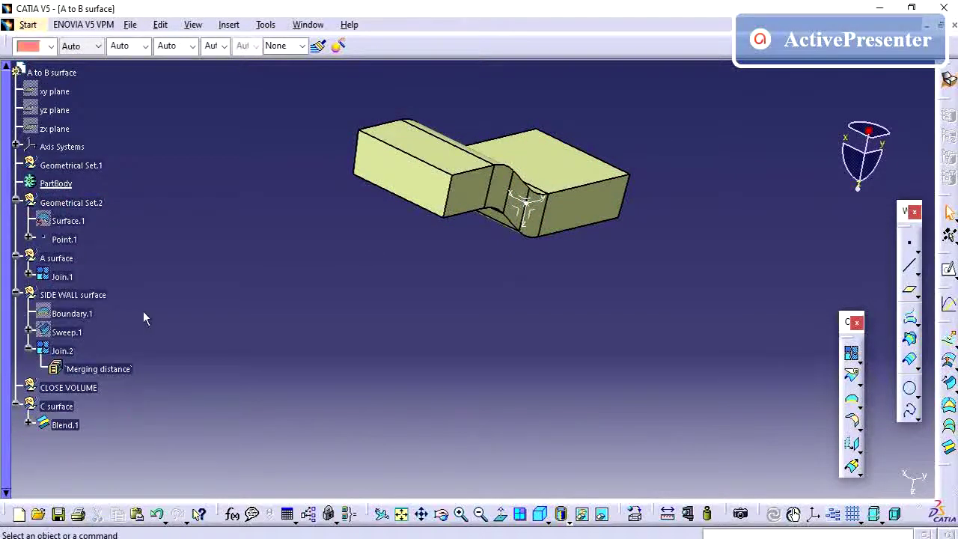
Define the C surface set as the in-work object and create a Join of Blend.1 in it.
right_click(60, 411)
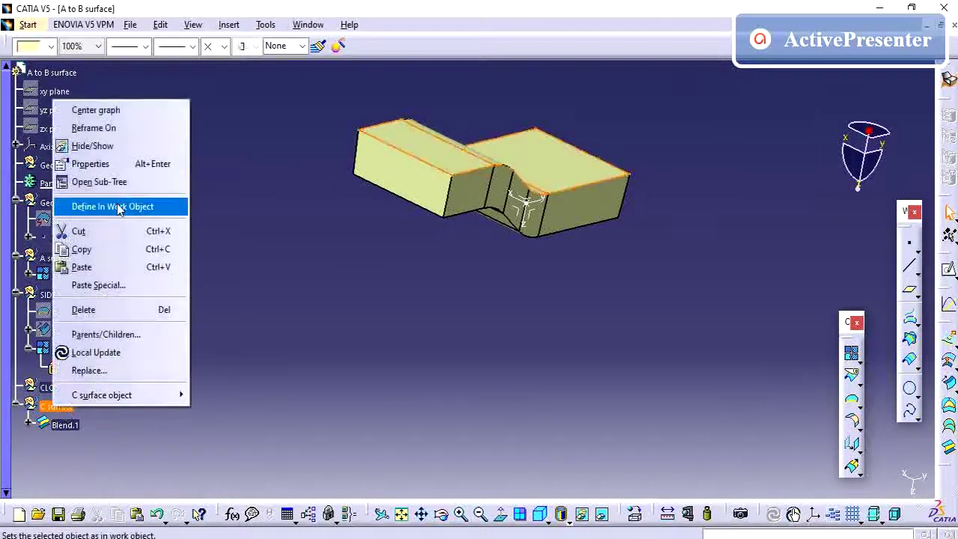
click(112, 205)
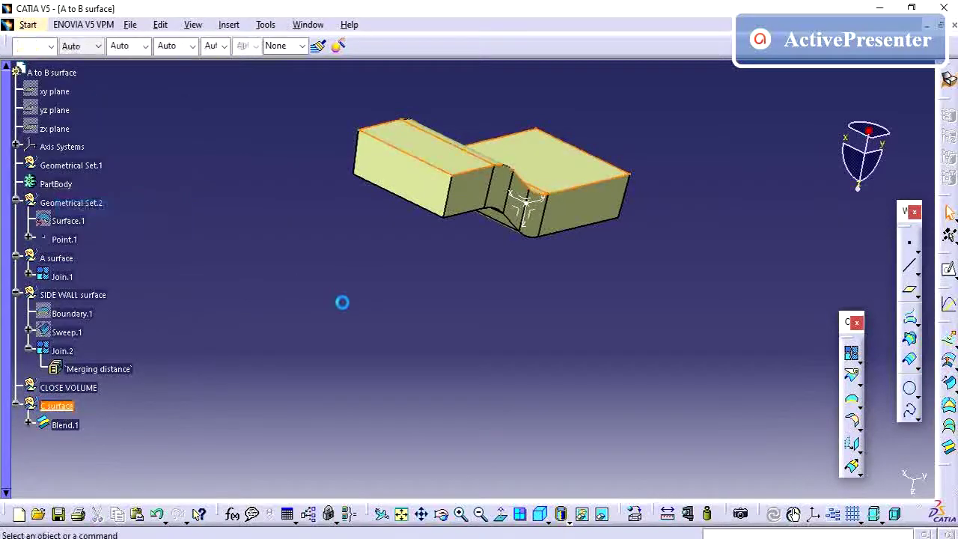
click(851, 352)
click(60, 424)
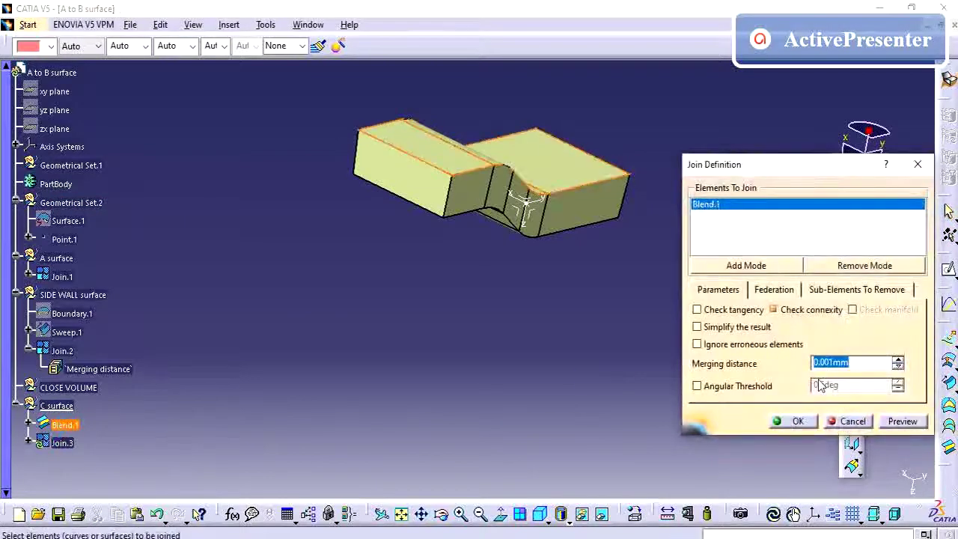
click(795, 419)
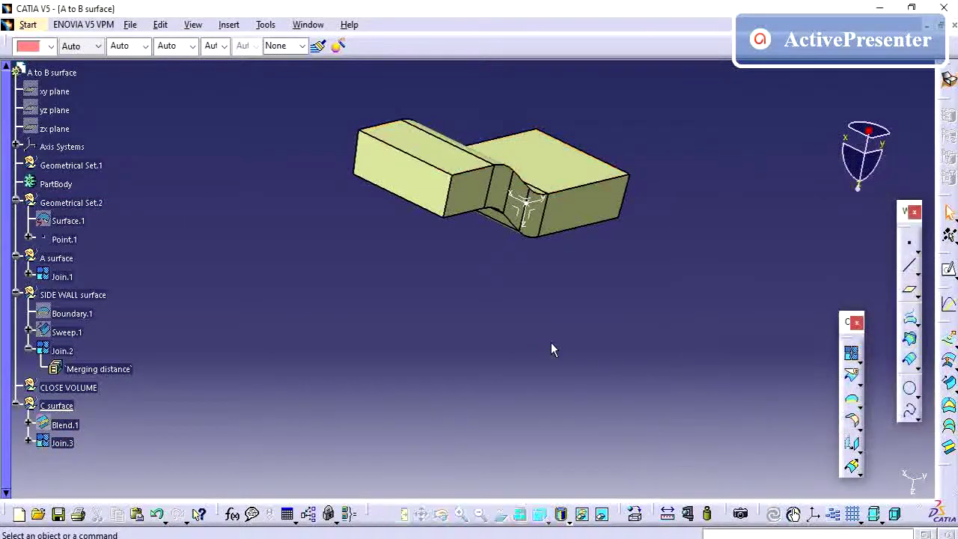
Rename the join in the A surface set as A SURFACE.
click(62, 276)
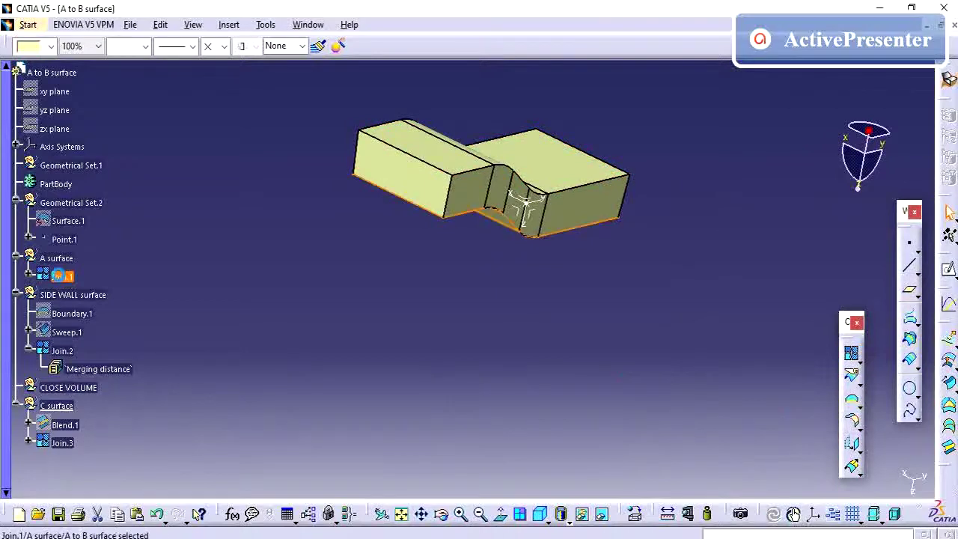
right_click(62, 276)
click(93, 302)
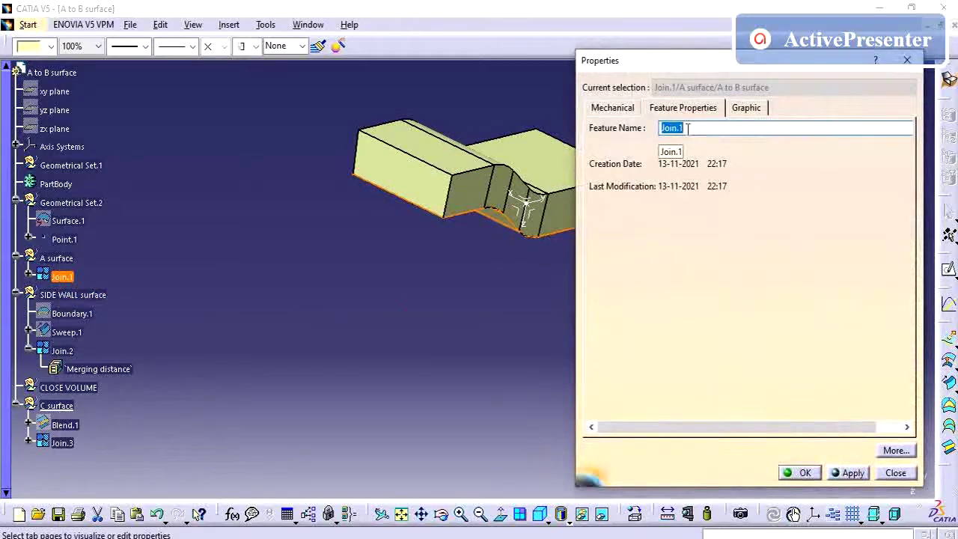
text(A SURFACE)
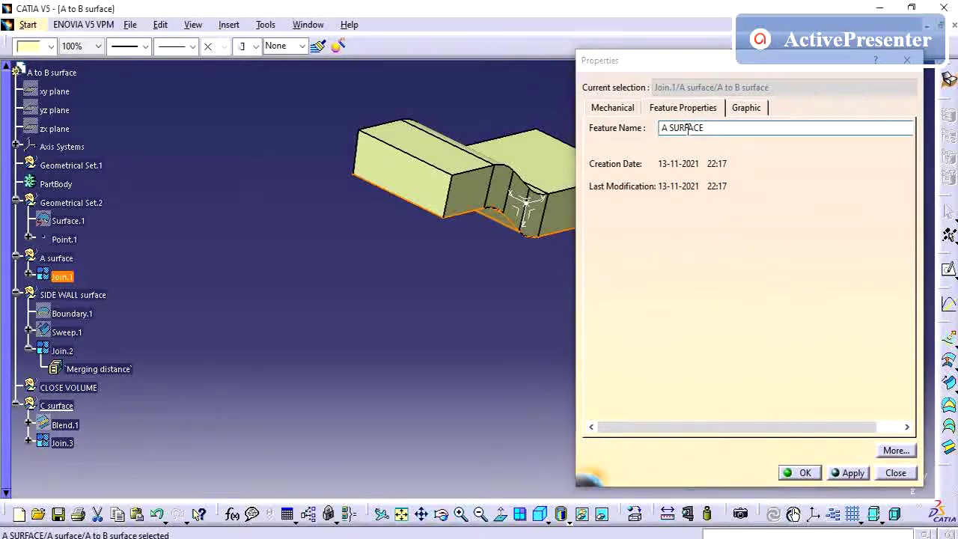
key(Return)
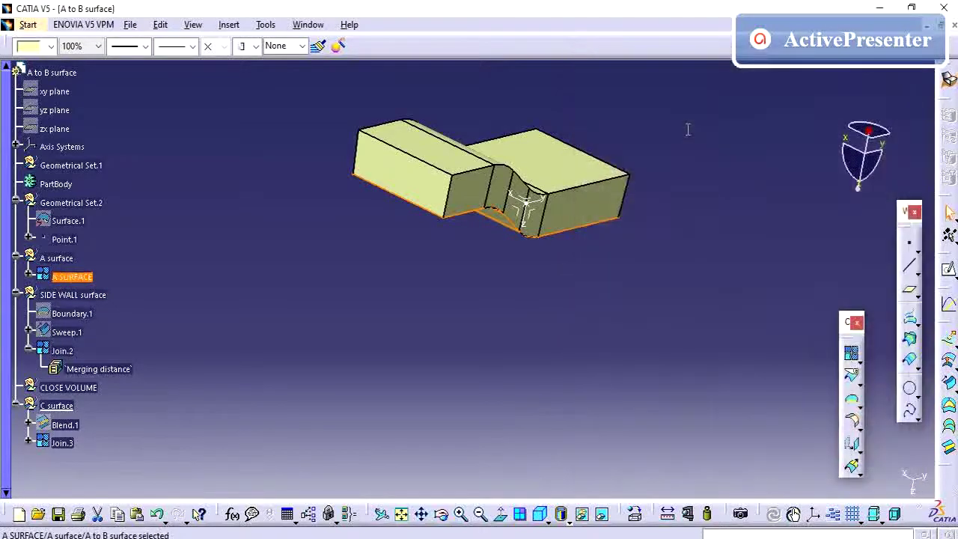
Rename the join in the SIDE WALL surface set as SIDE WALL.
right_click(52, 348)
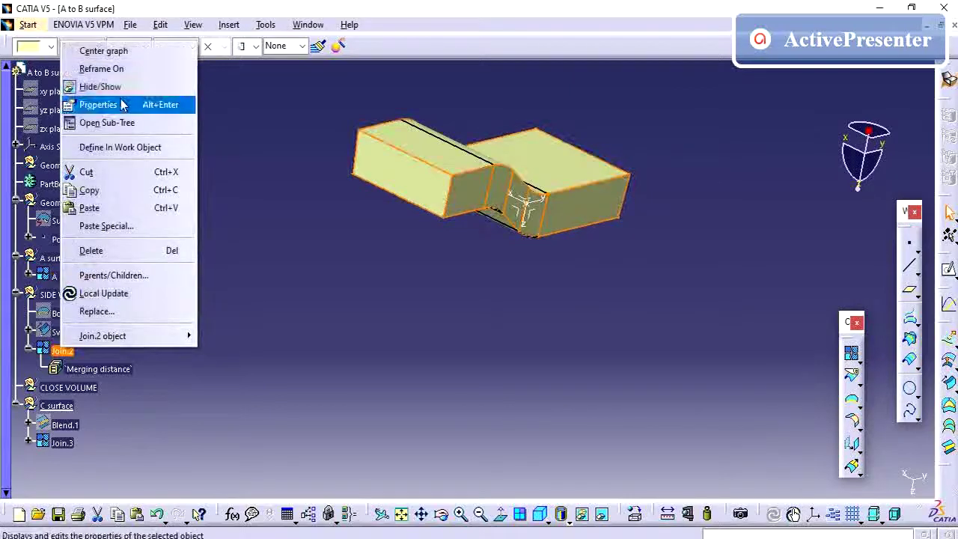
click(114, 106)
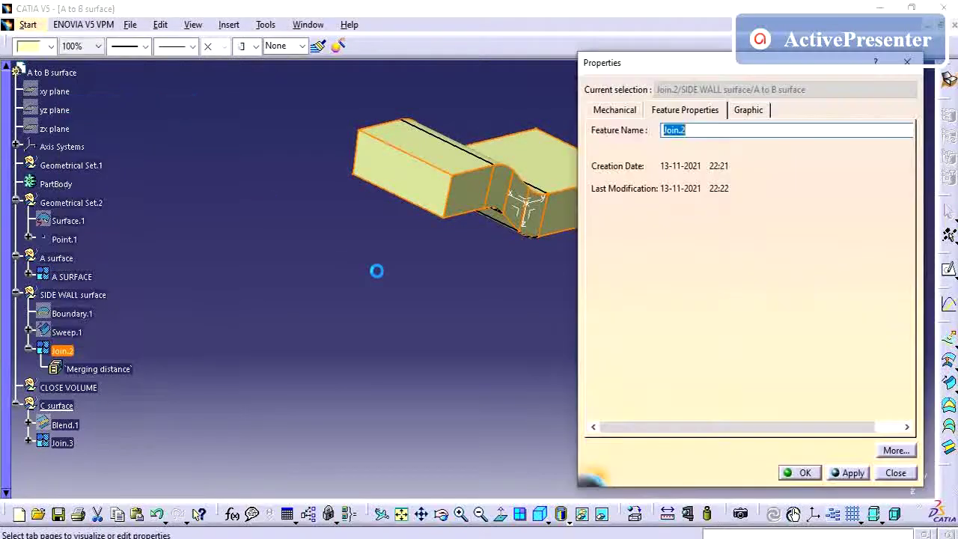
text(SIDE WALL)
key(Return)
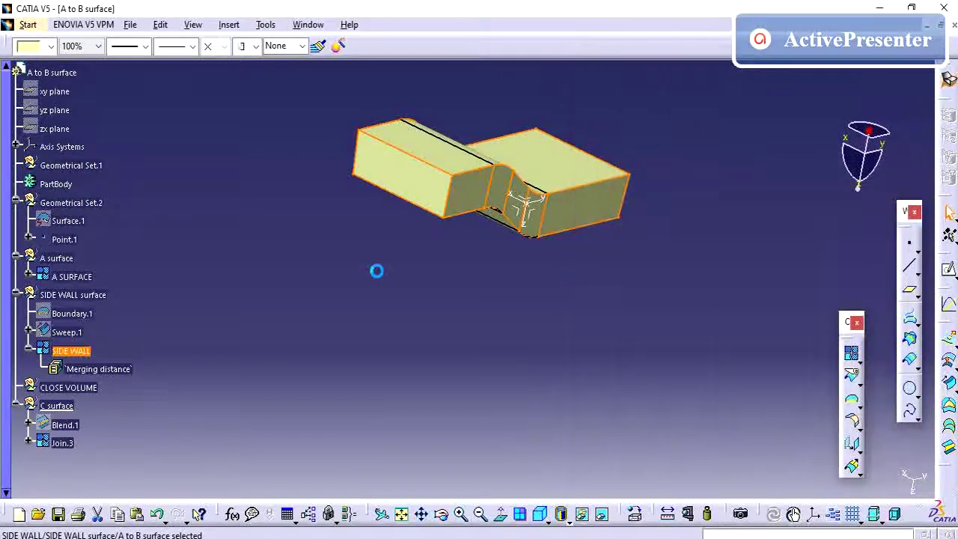
Rename the join in the C surface set as C SURFACE.
right_click(57, 441)
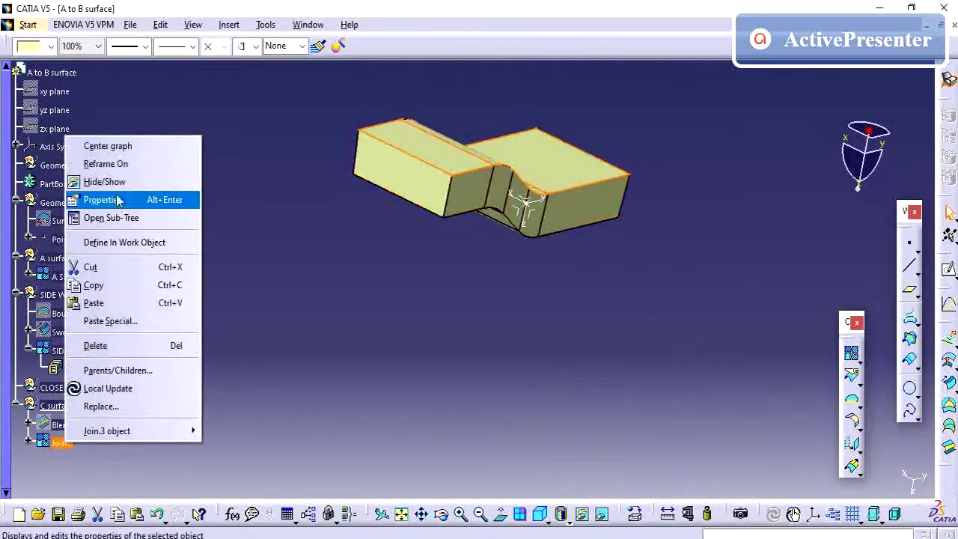
click(101, 200)
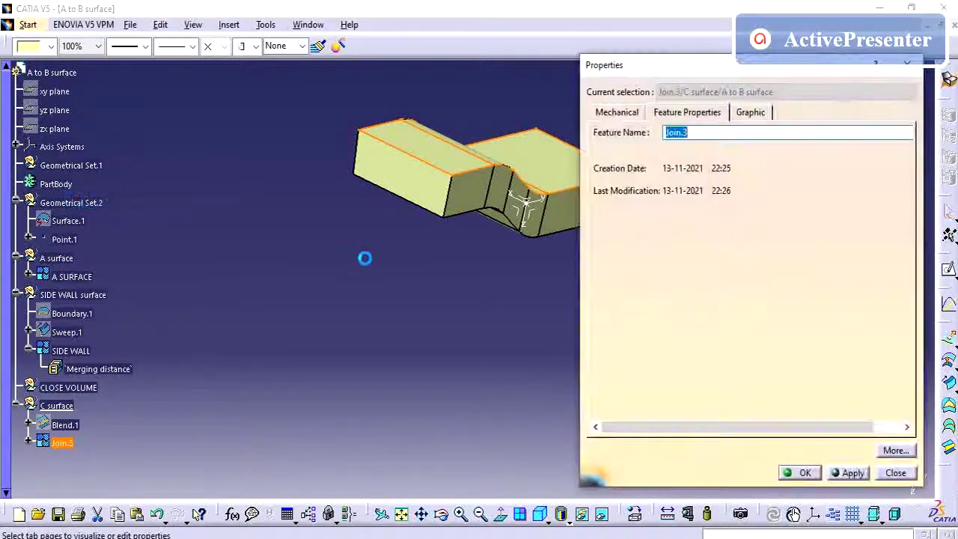
text(C SURFACE)
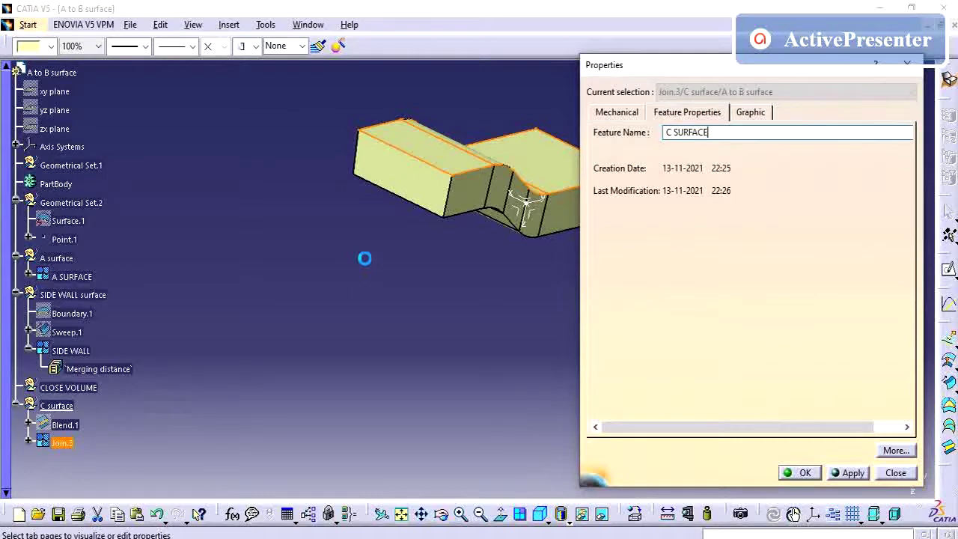
key(Return)
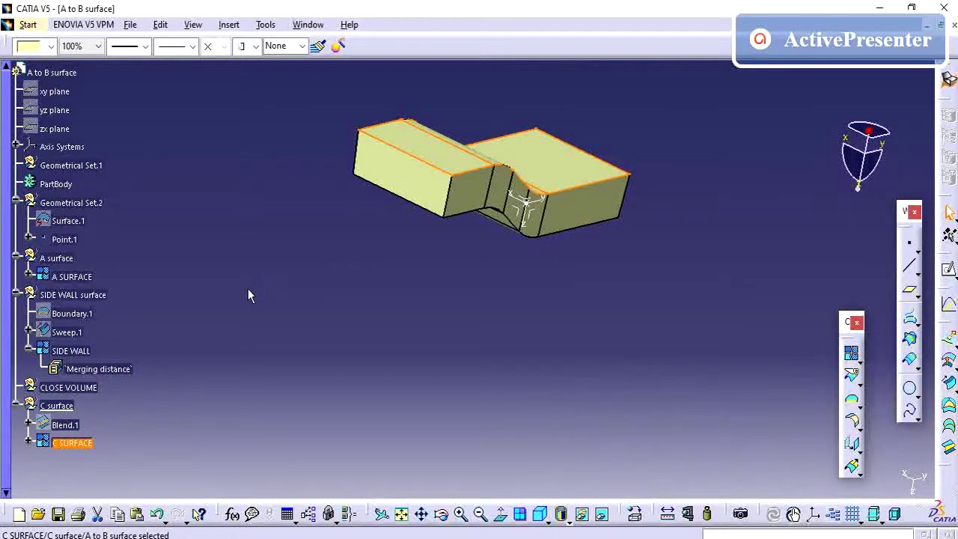
click(222, 277)
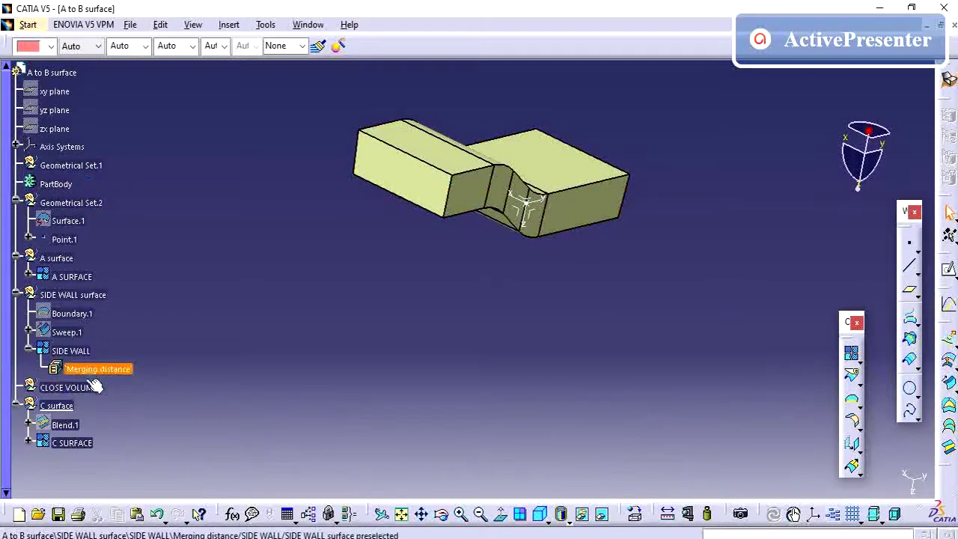
Define the CLOSE VOLUME set as the in-work object and create a Join of A SURFACE, SIDE WALL and C SURFACE in it.
right_click(86, 389)
click(143, 187)
click(254, 265)
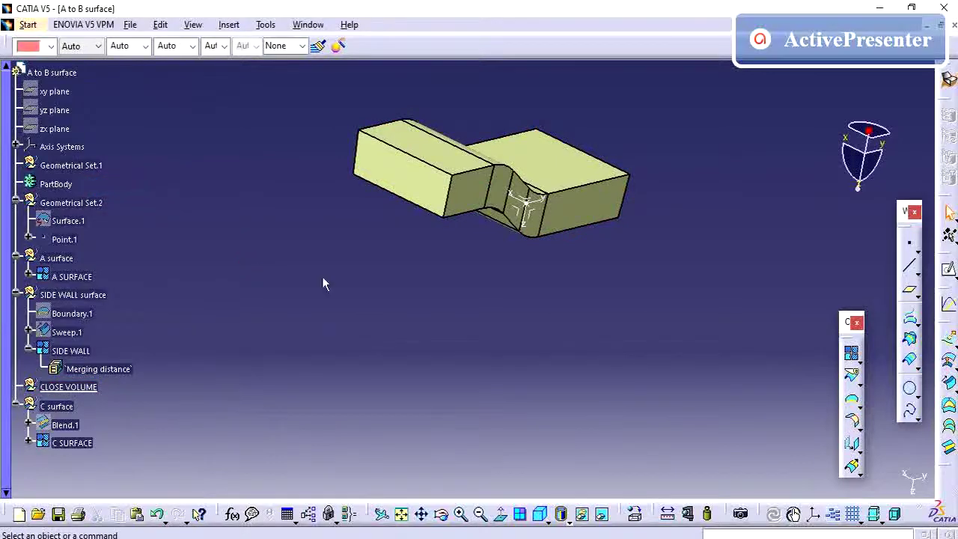
click(851, 352)
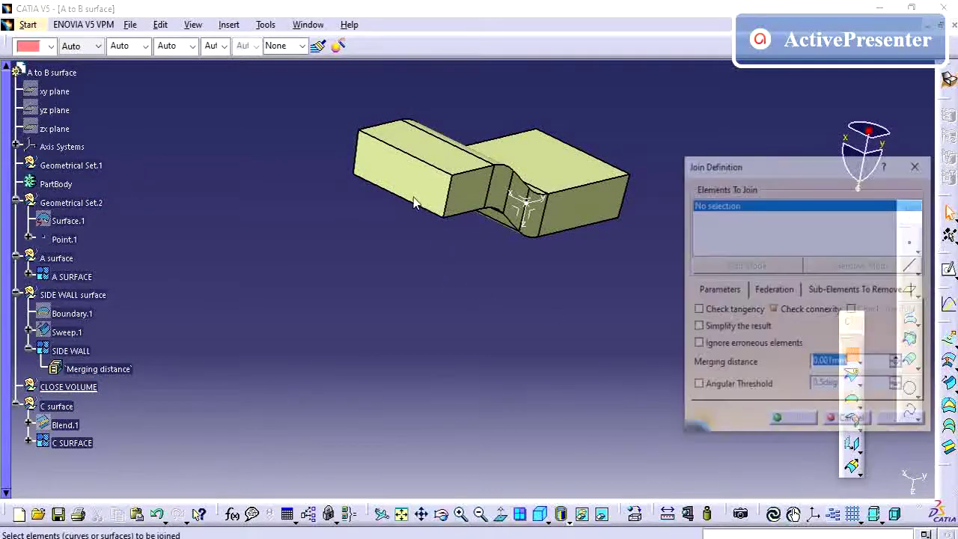
click(71, 276)
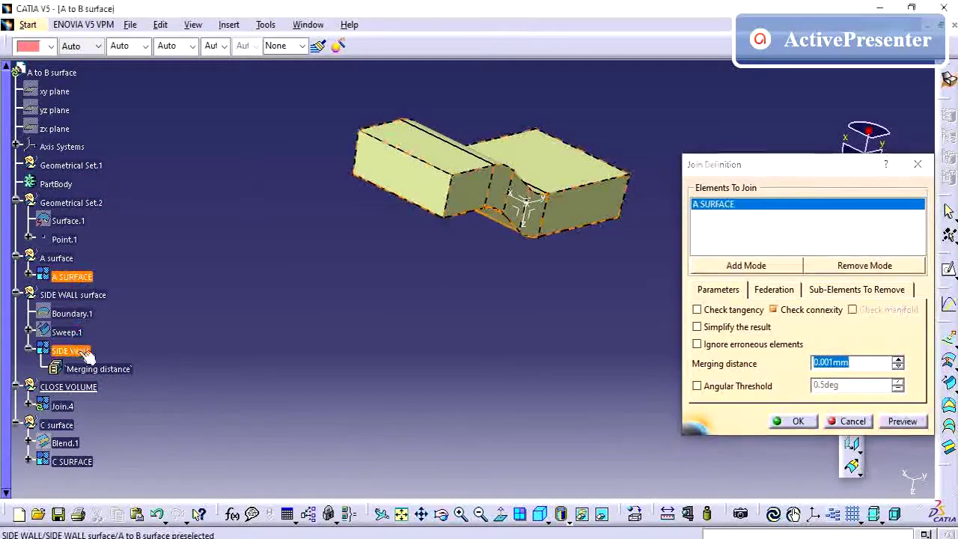
click(70, 350)
click(72, 461)
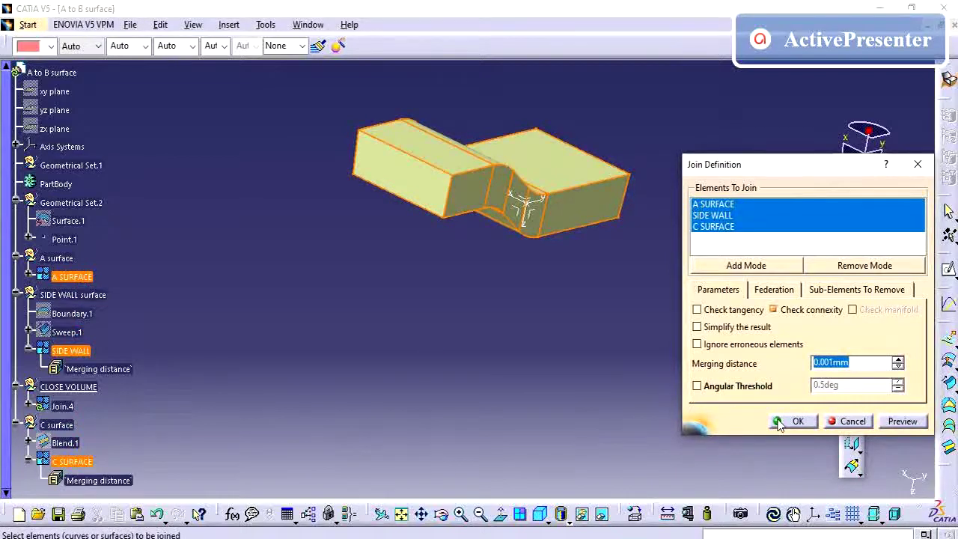
click(781, 419)
scroll(262, 301, down, 3)
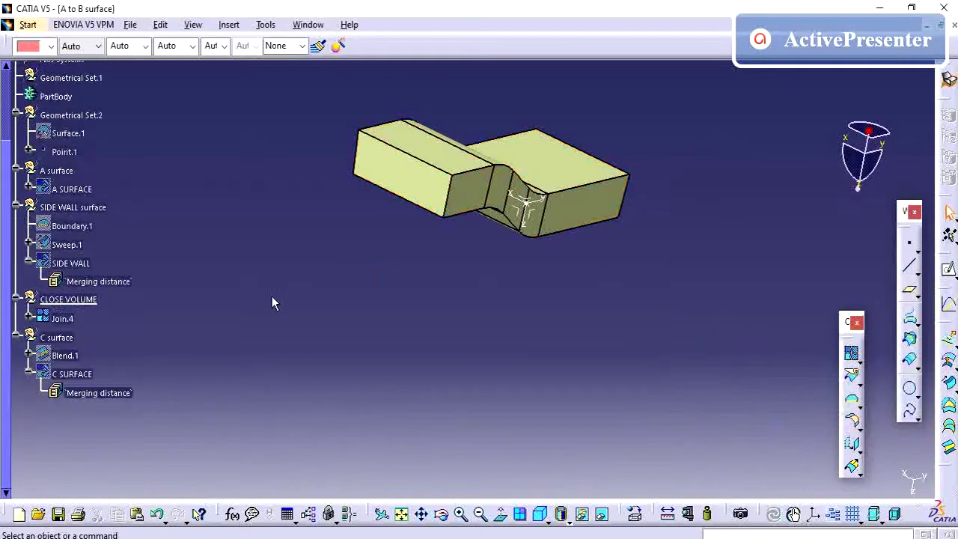
Create a second Join in the CLOSE VOLUME set with Join.4 as its only element.
click(62, 318)
click(547, 318)
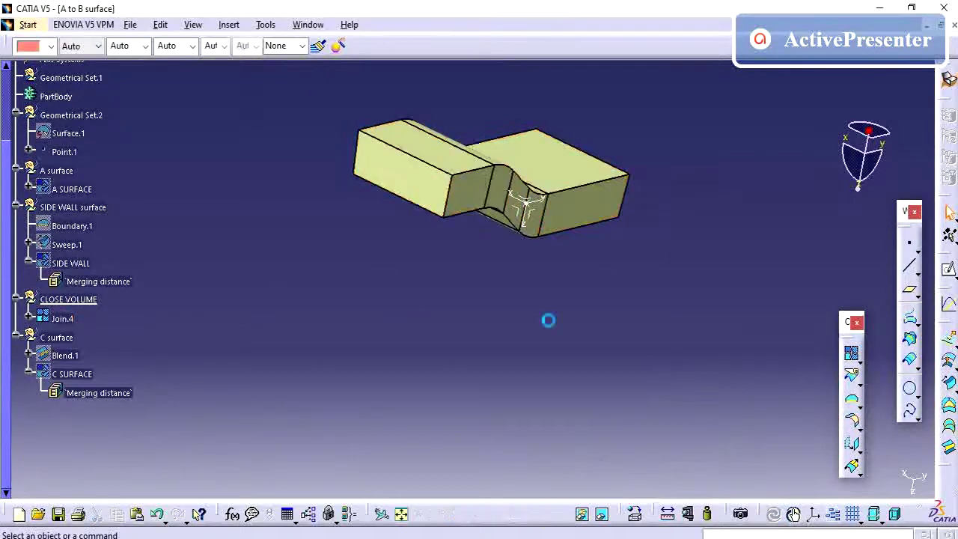
click(844, 355)
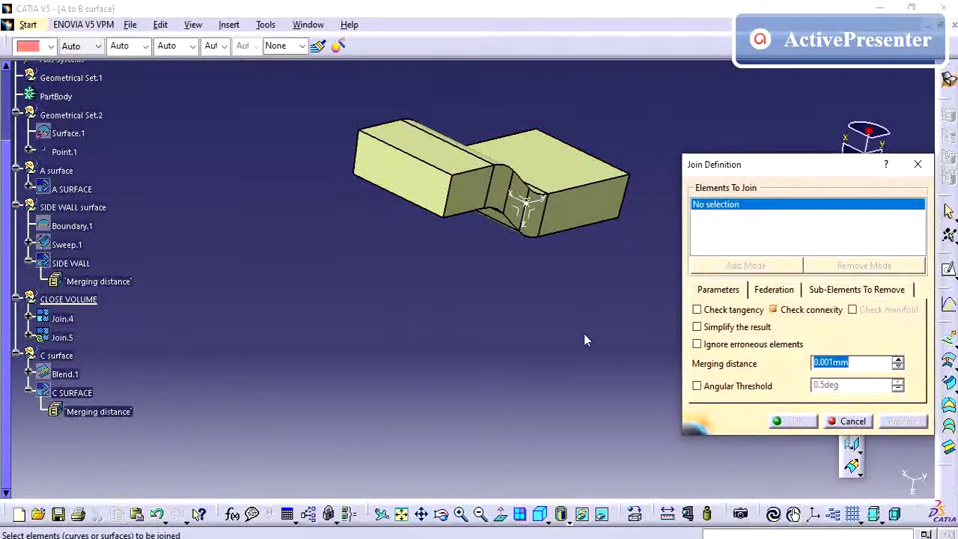
click(62, 318)
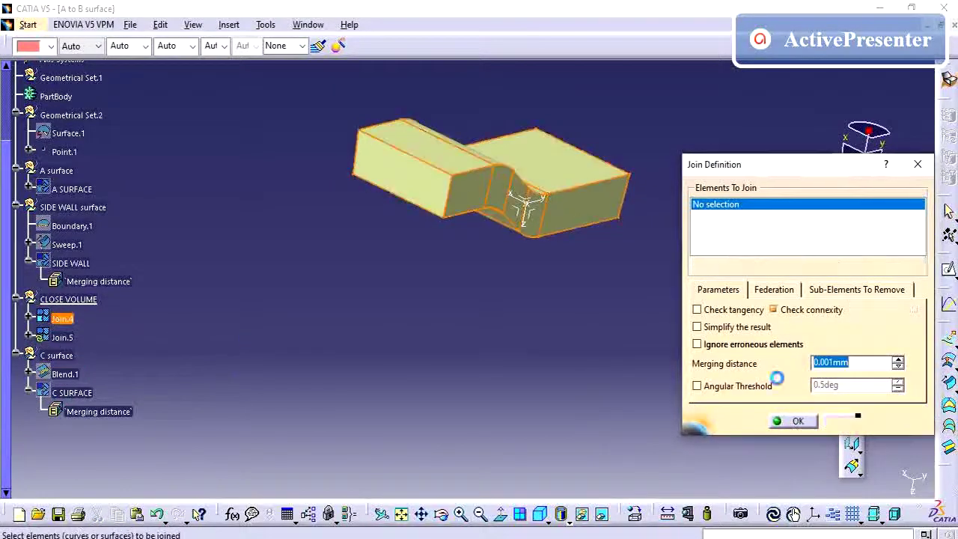
click(793, 421)
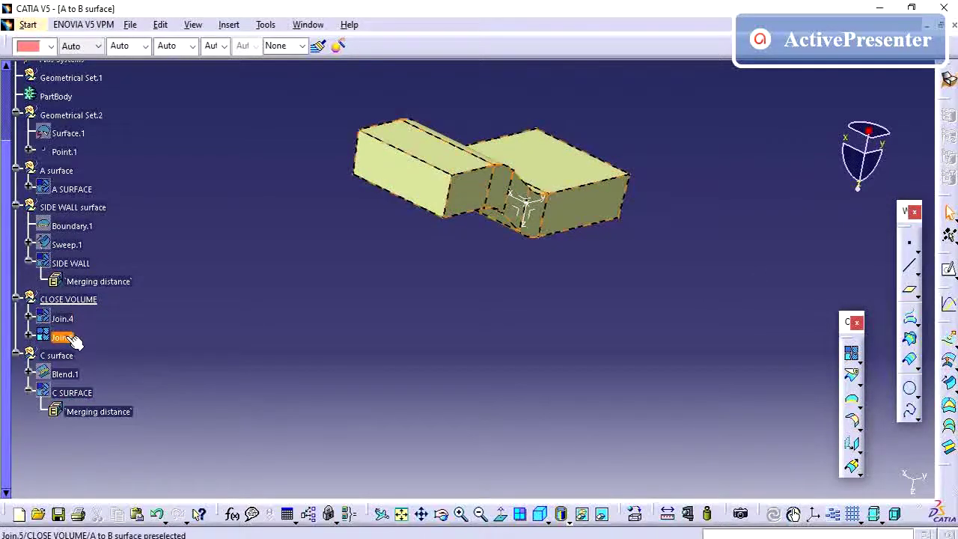
Rename the second join in the CLOSE VOLUME set as FINAL CLOSE SURFACE.
right_click(67, 338)
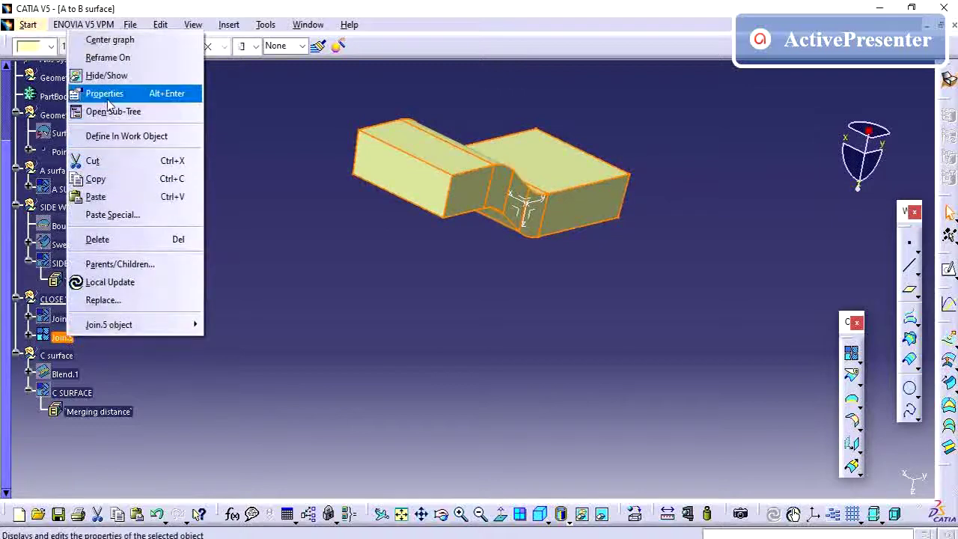
click(109, 100)
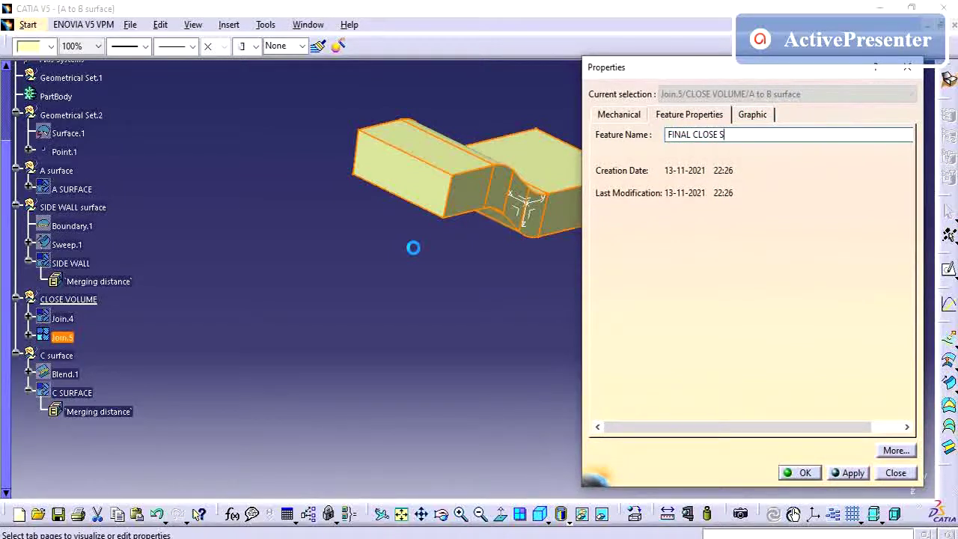
text(FINAL CLOSE SURFACE)
key(Return)
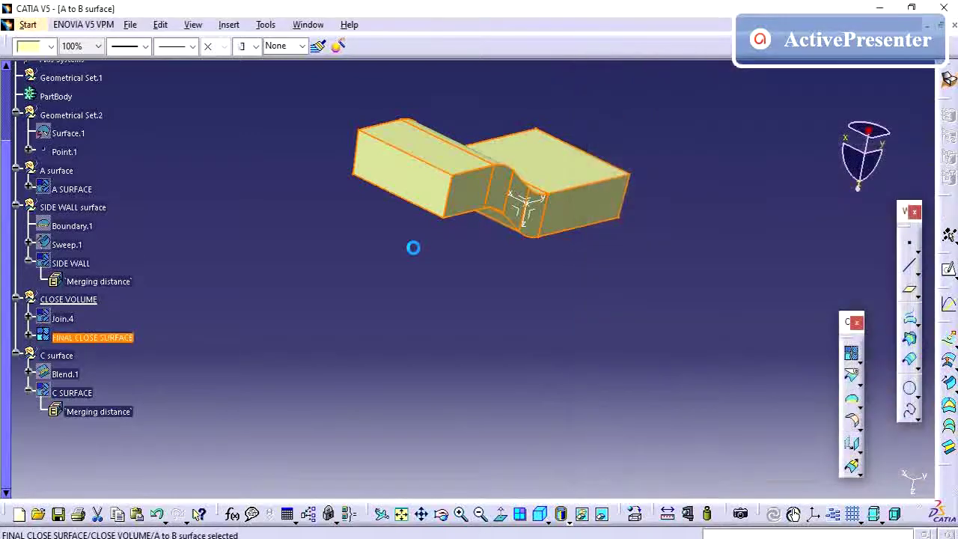
click(169, 205)
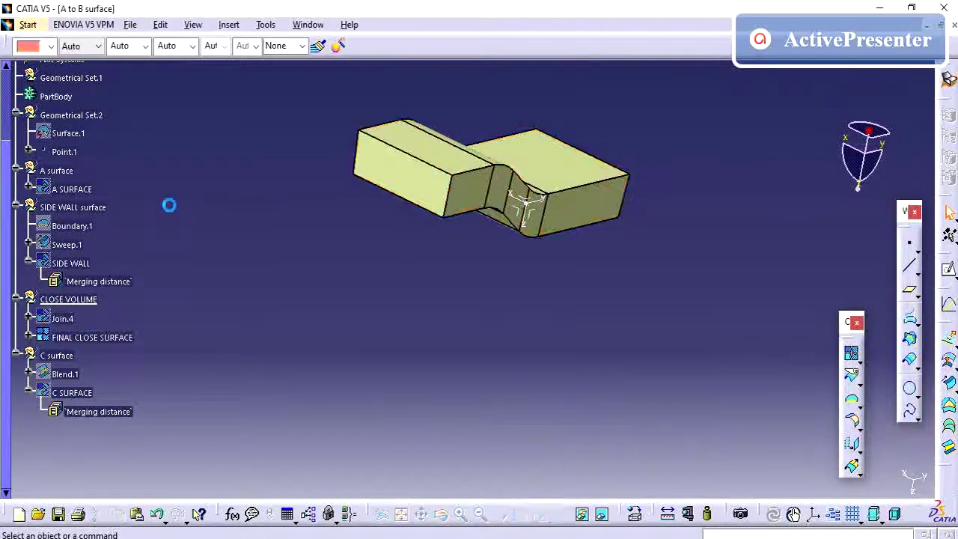
Define the PartBody as the in-work object.
click(53, 97)
right_click(52, 96)
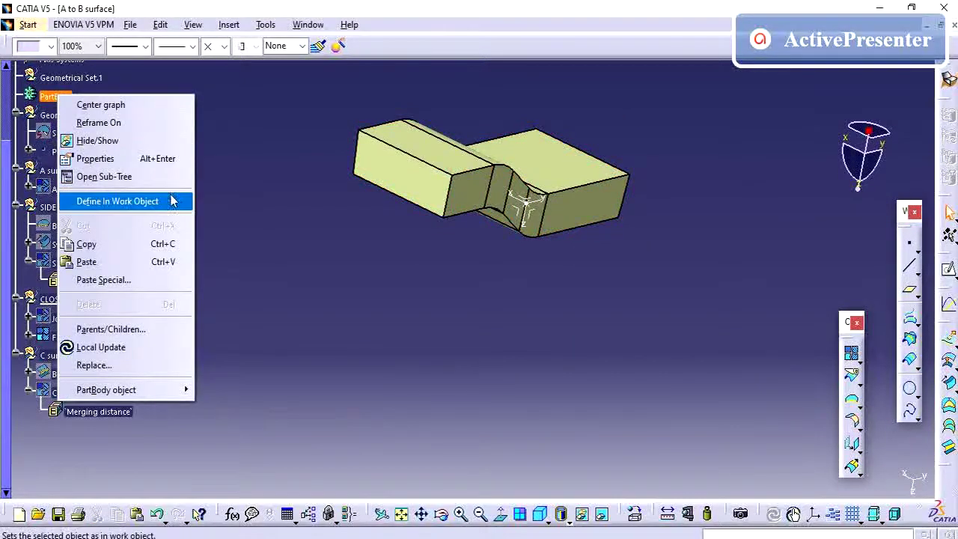
click(144, 201)
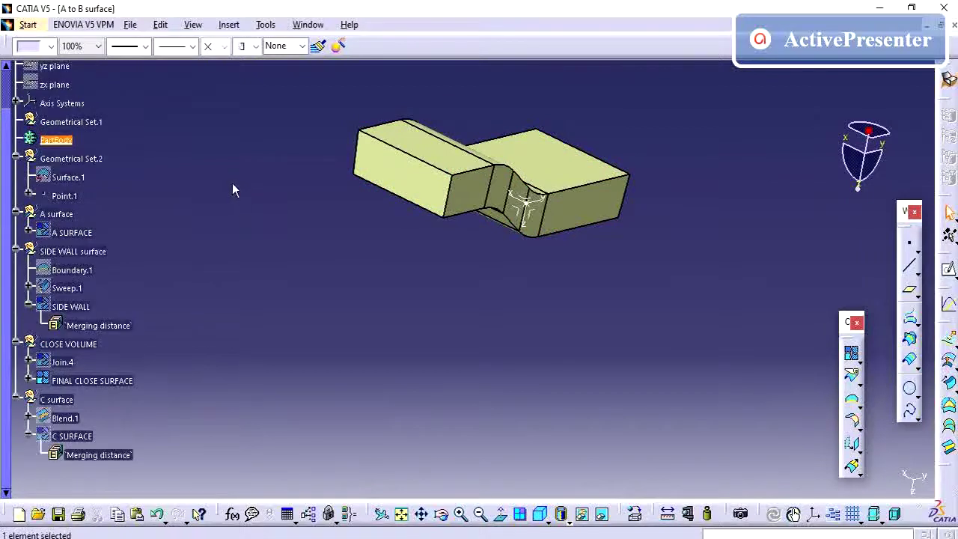
click(154, 166)
click(72, 122)
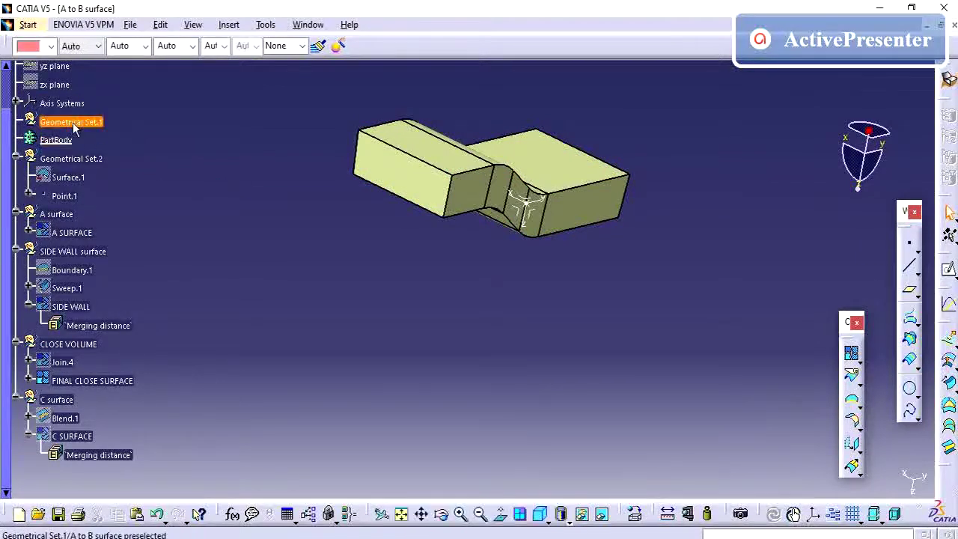
right_click(73, 124)
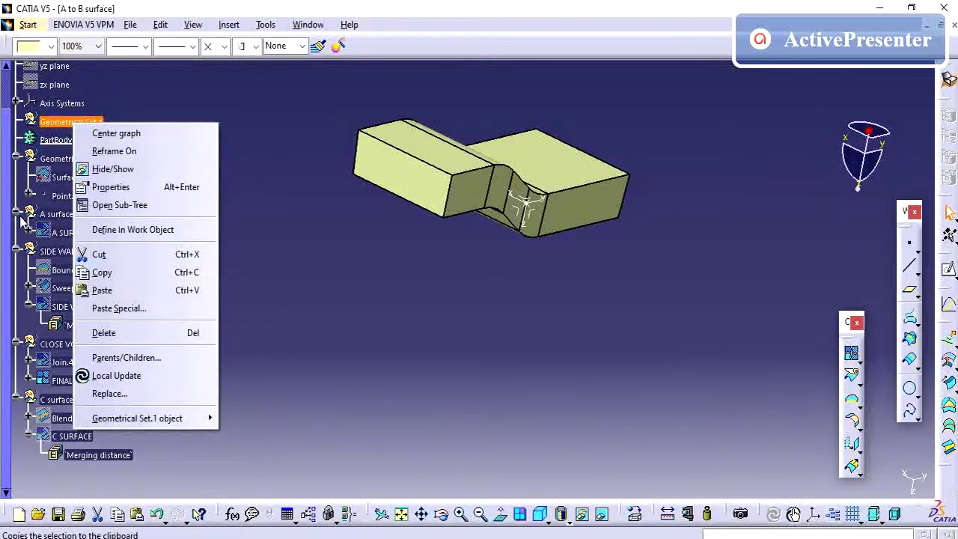
click(26, 212)
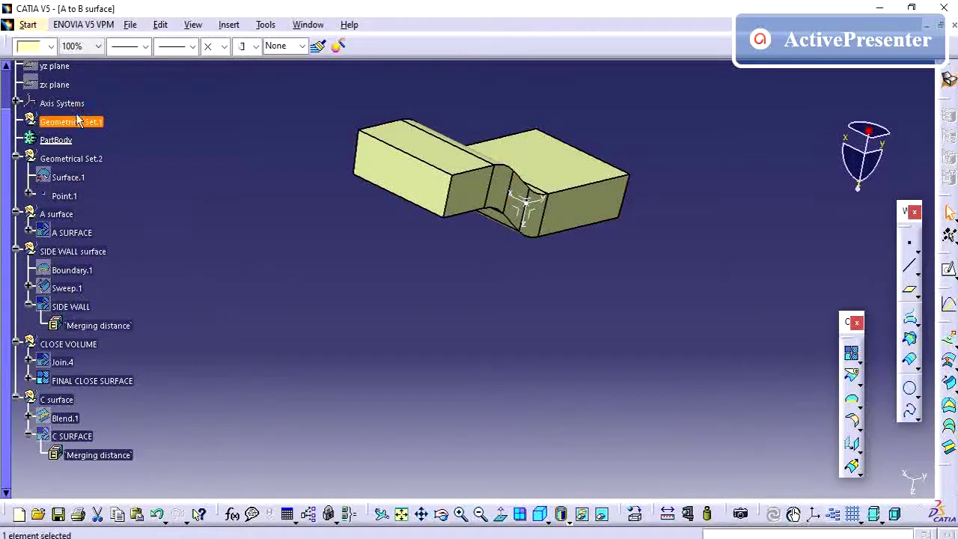
Rename Geometrical Set.2 as INPUT SURFACE and Geometrical Set.1 as DESIGN SURFACES.
right_click(71, 159)
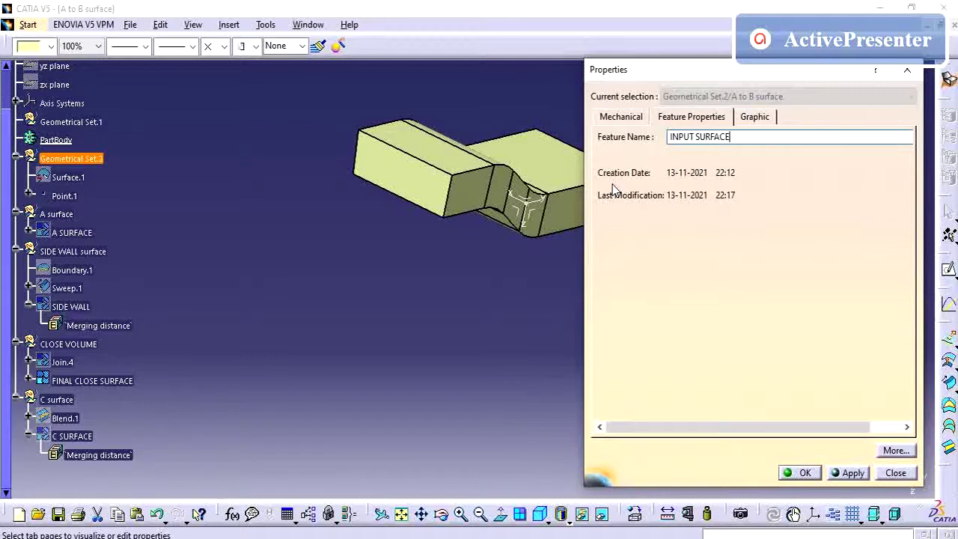
key(Return)
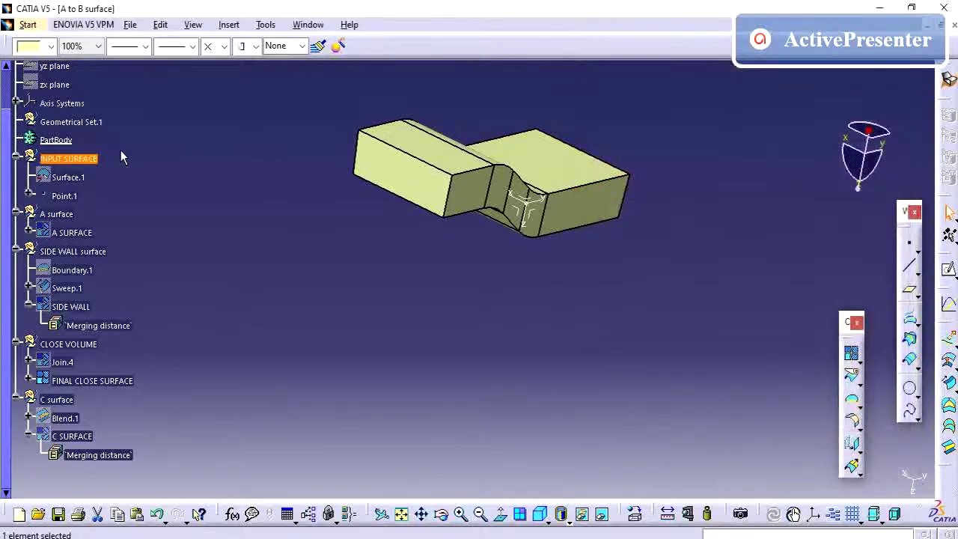
right_click(54, 123)
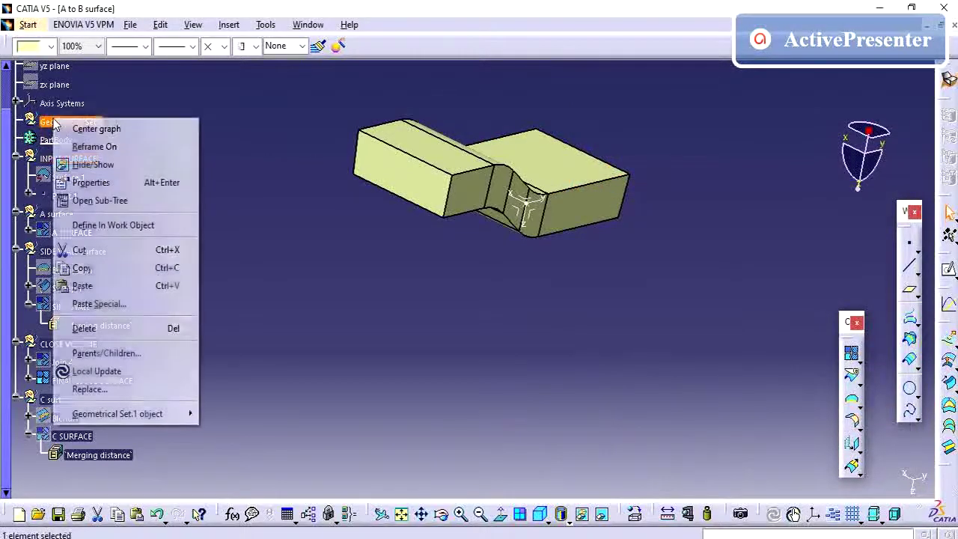
click(91, 183)
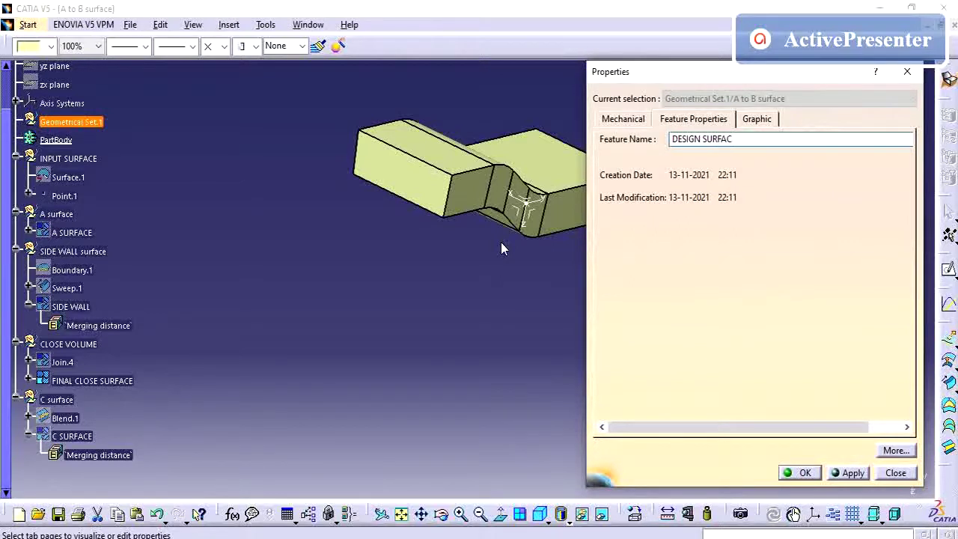
text(DESIGN SURFACES)
key(Return)
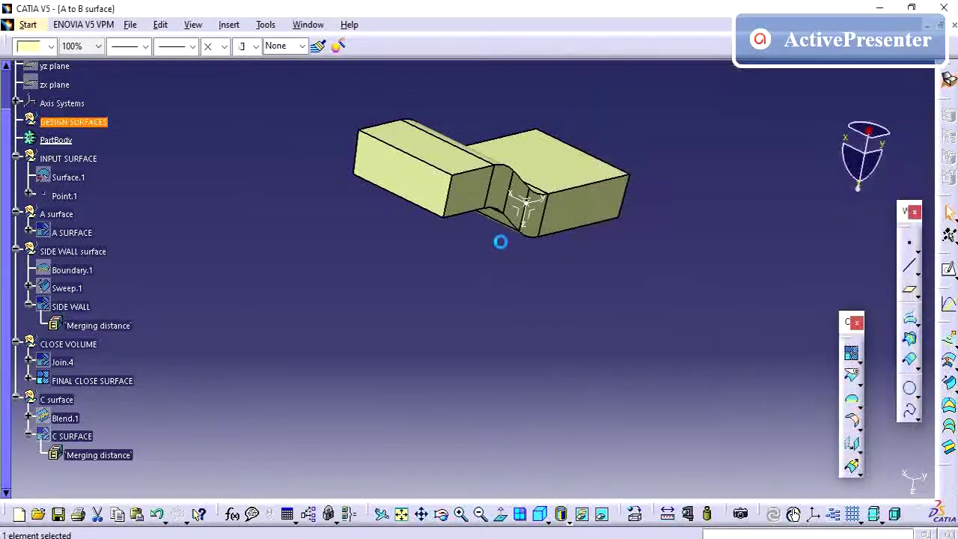
Collapse the five sets from INPUT SURFACE to C surface and move them all into the DESIGN SURFACES geometrical set at the last position.
click(15, 158)
click(15, 178)
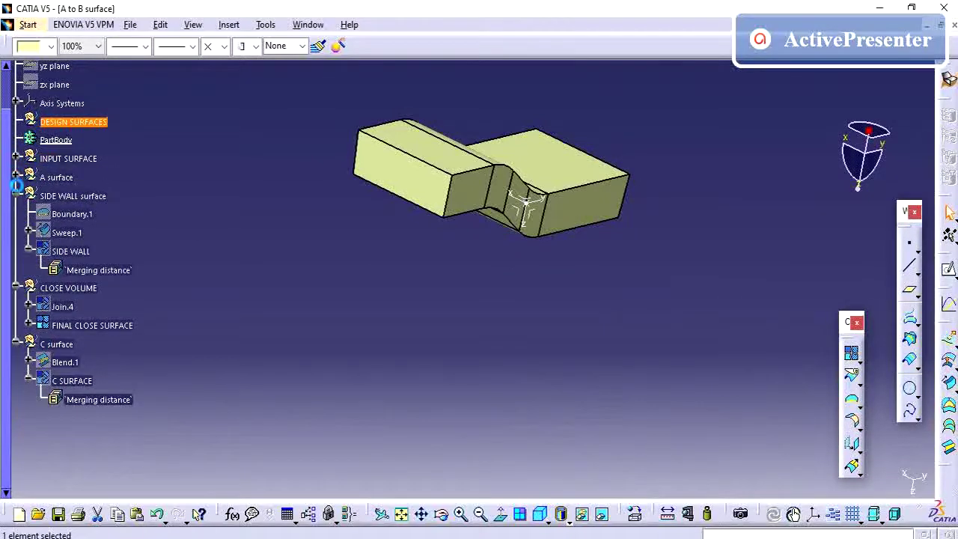
click(16, 195)
click(15, 214)
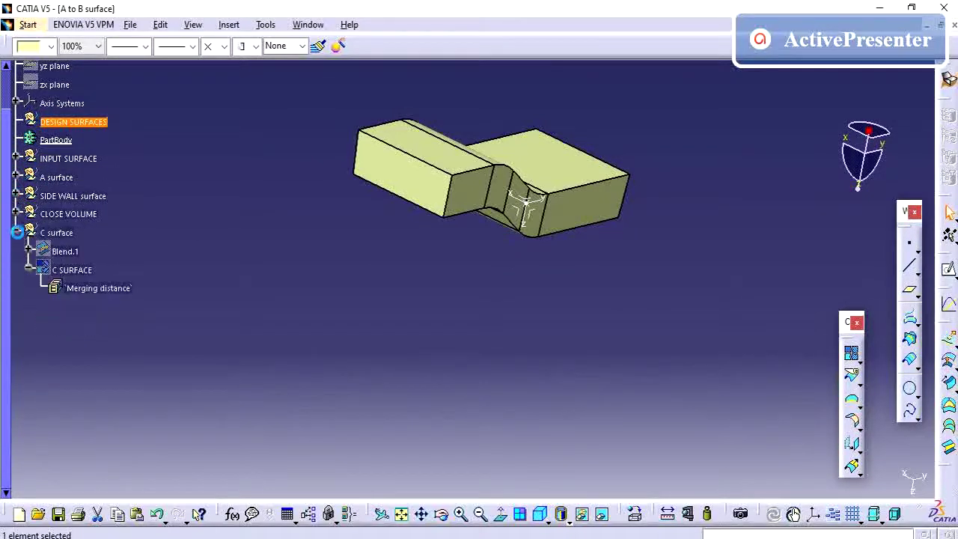
click(17, 232)
click(67, 159)
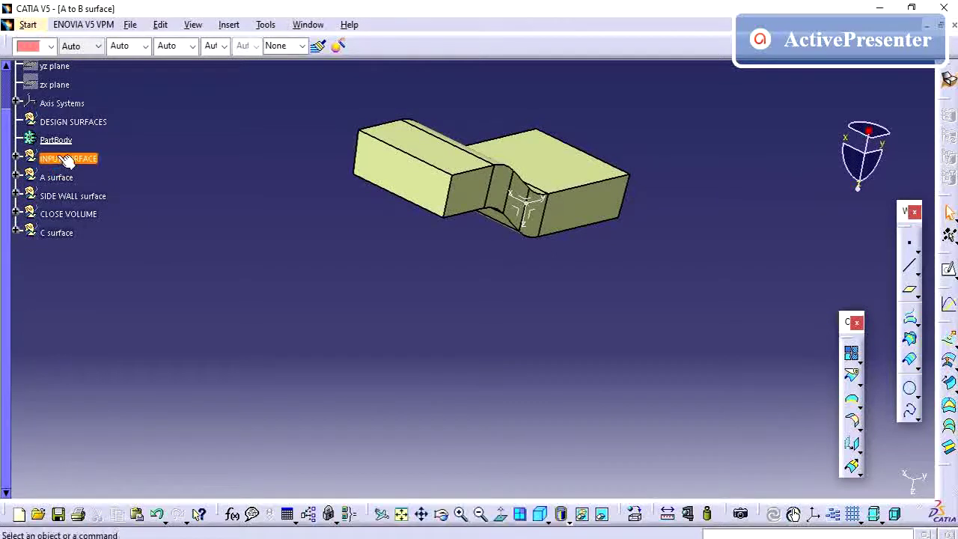
shift+click(63, 232)
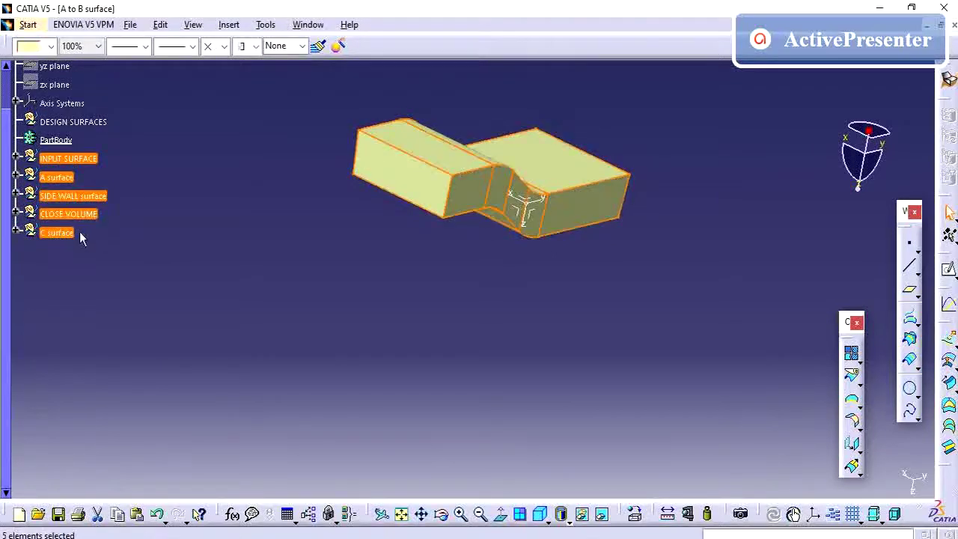
right_click(69, 234)
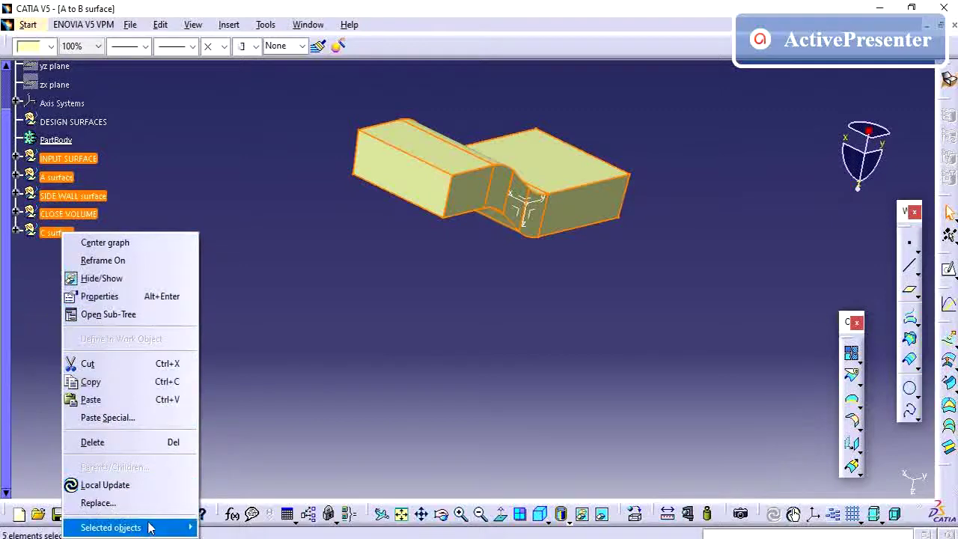
mouse_move(149, 527)
click(250, 407)
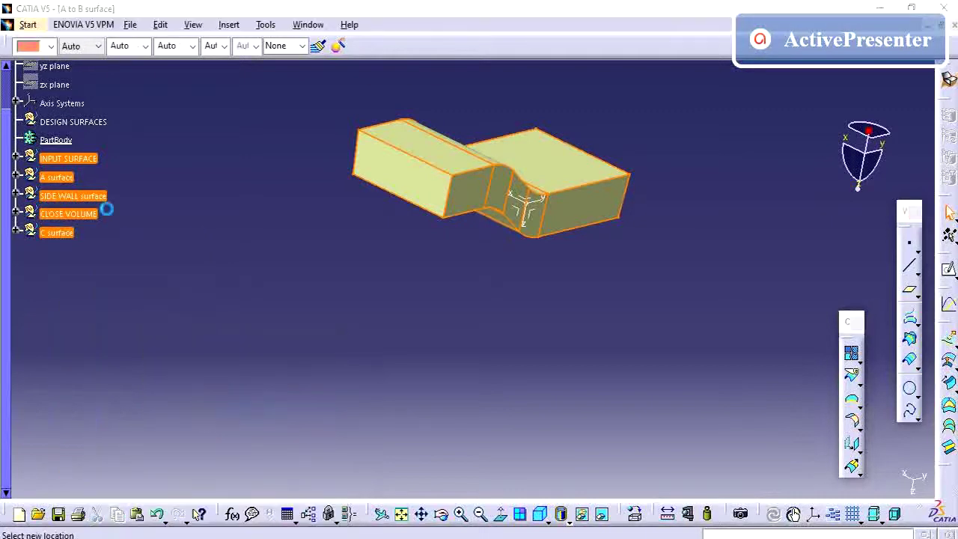
click(75, 122)
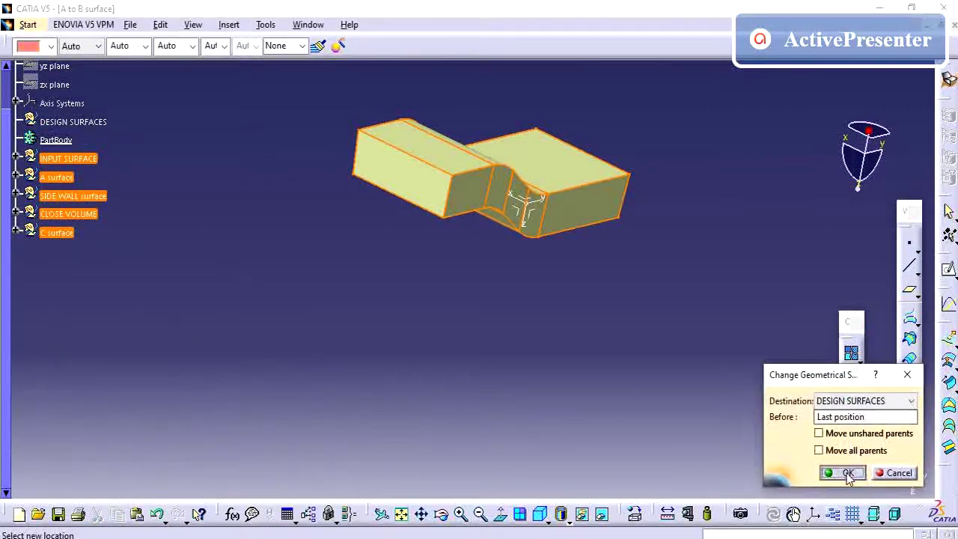
click(846, 472)
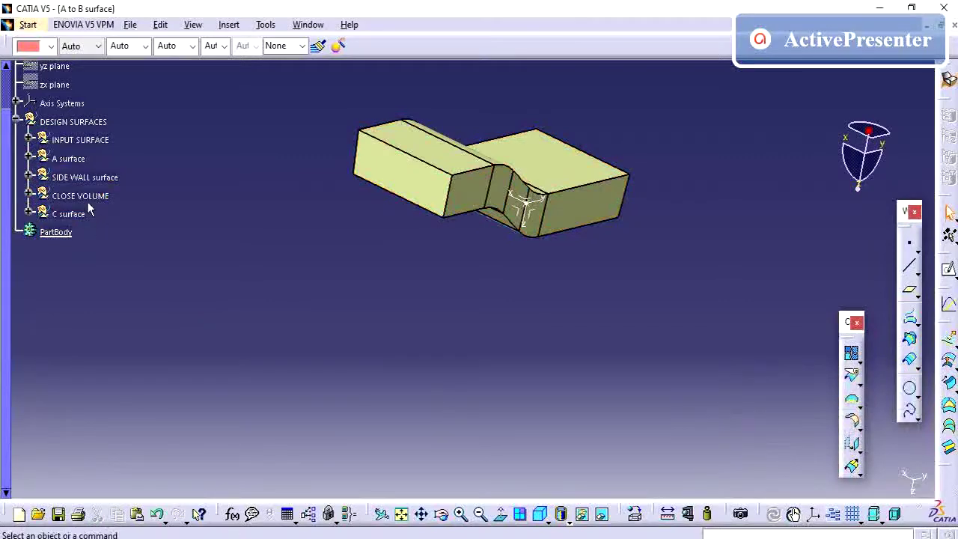
Reorder the sets in DESIGN SURFACES so CLOSE VOLUME comes last, after C surface, and collapse the DESIGN SURFACES set.
right_click(86, 127)
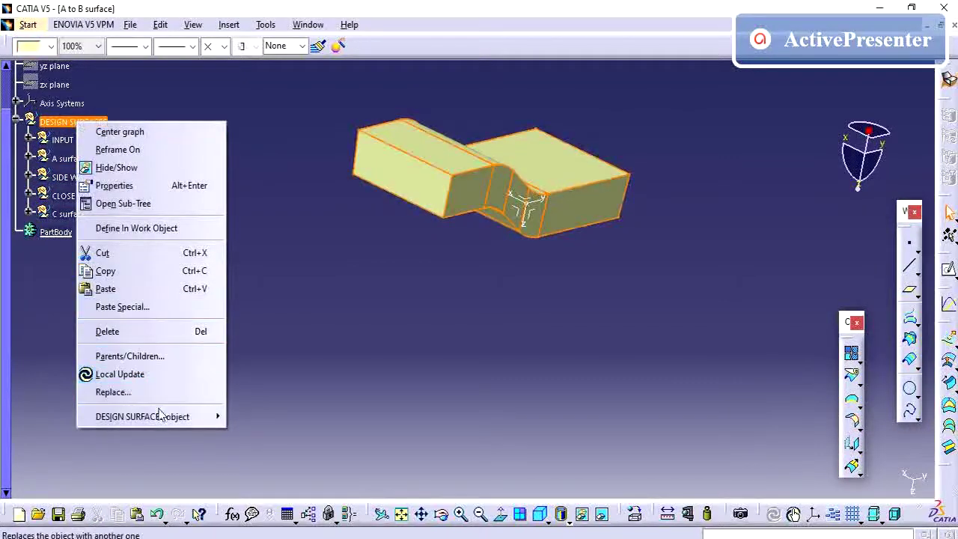
mouse_move(160, 414)
click(269, 331)
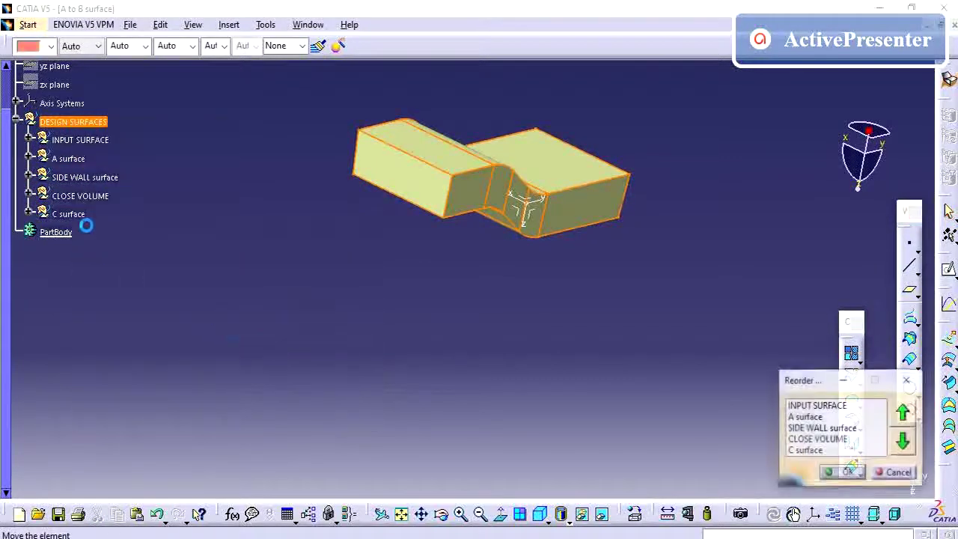
click(830, 440)
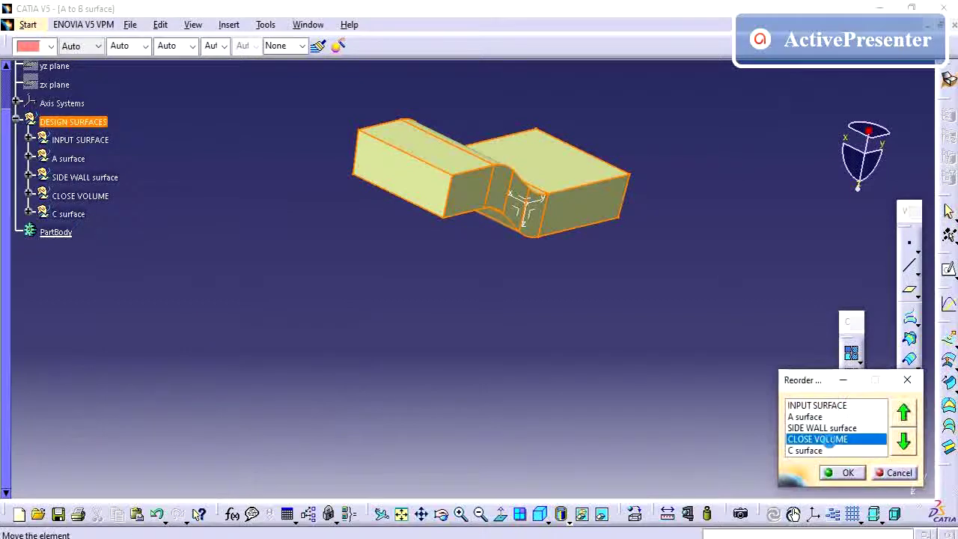
click(902, 442)
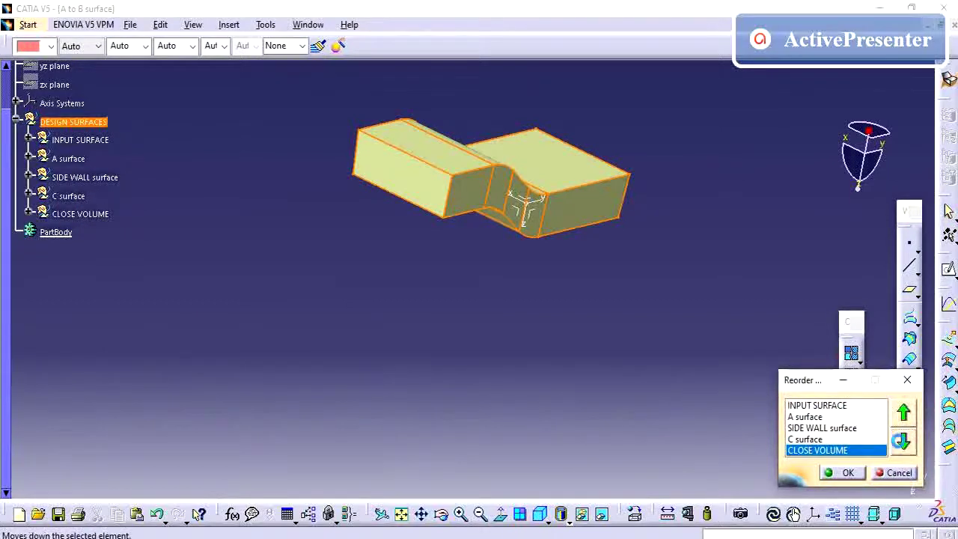
click(845, 472)
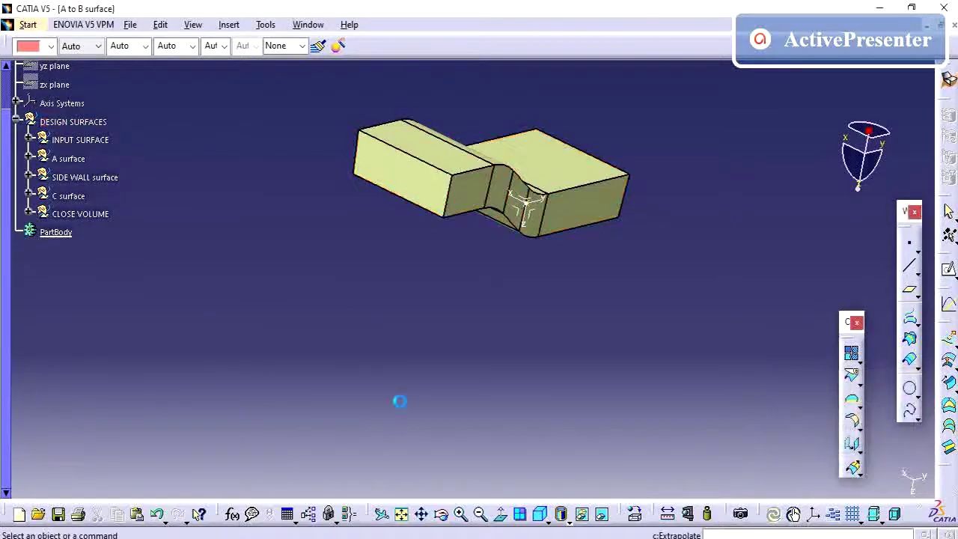
click(16, 119)
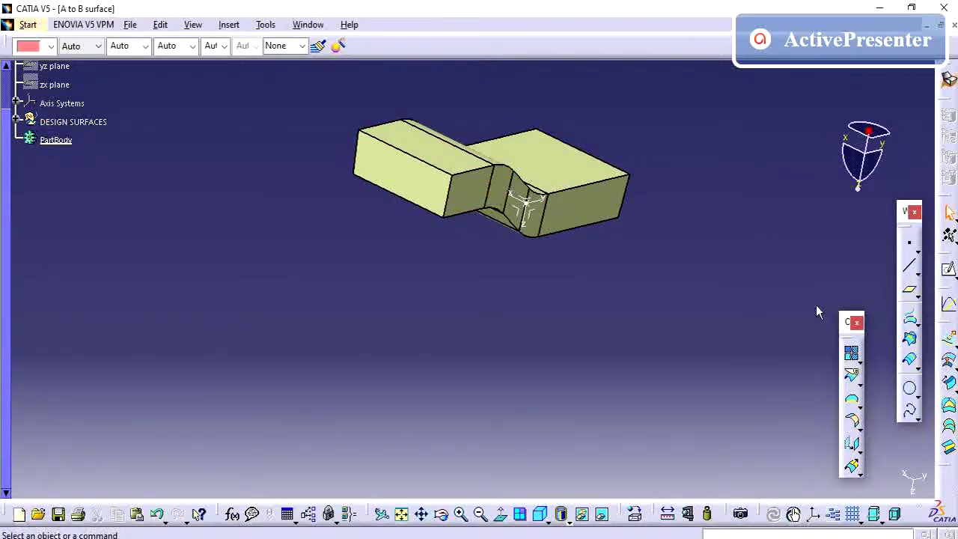
Switch to the Part Design workbench.
mouse_move(596, 244)
middle_down()
mouse_move(551, 255)
mouse_move(594, 263)
middle_up()
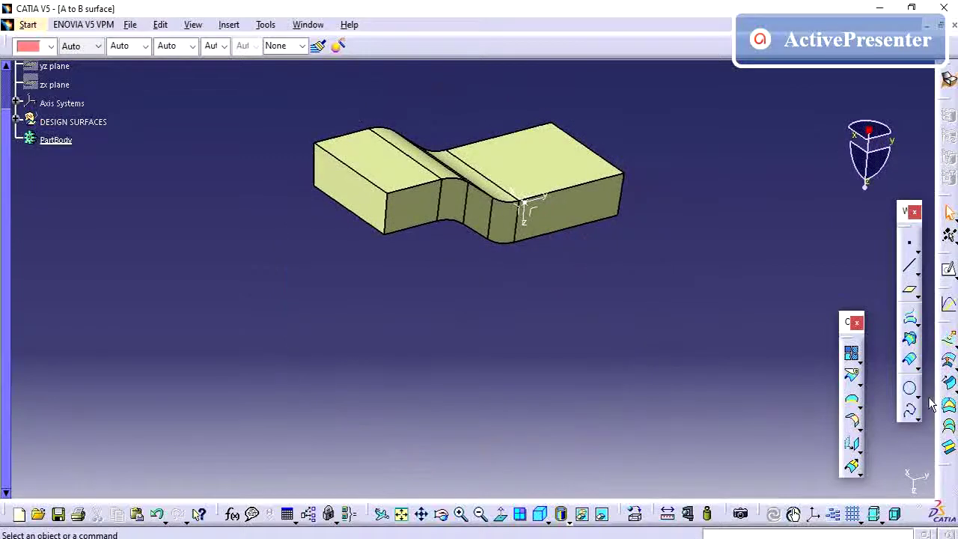
click(949, 79)
click(820, 400)
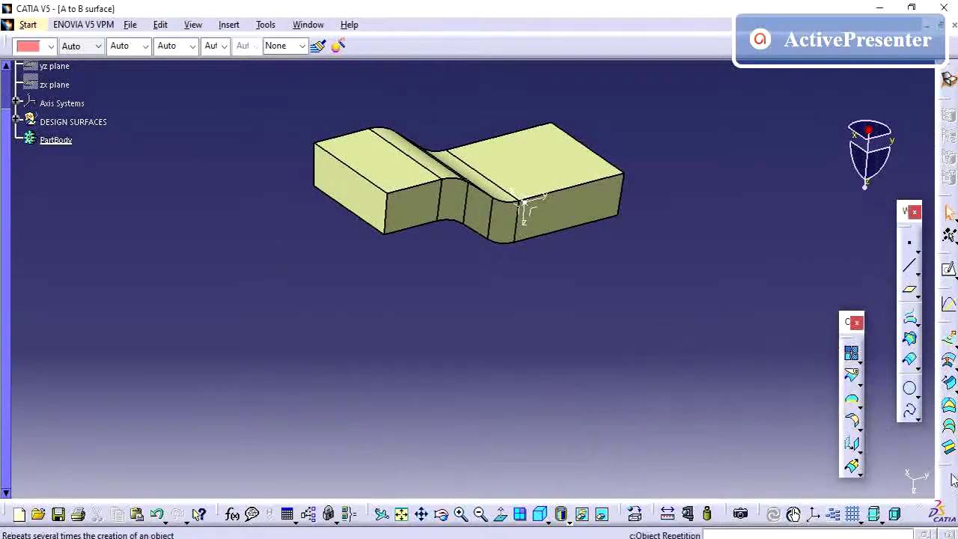
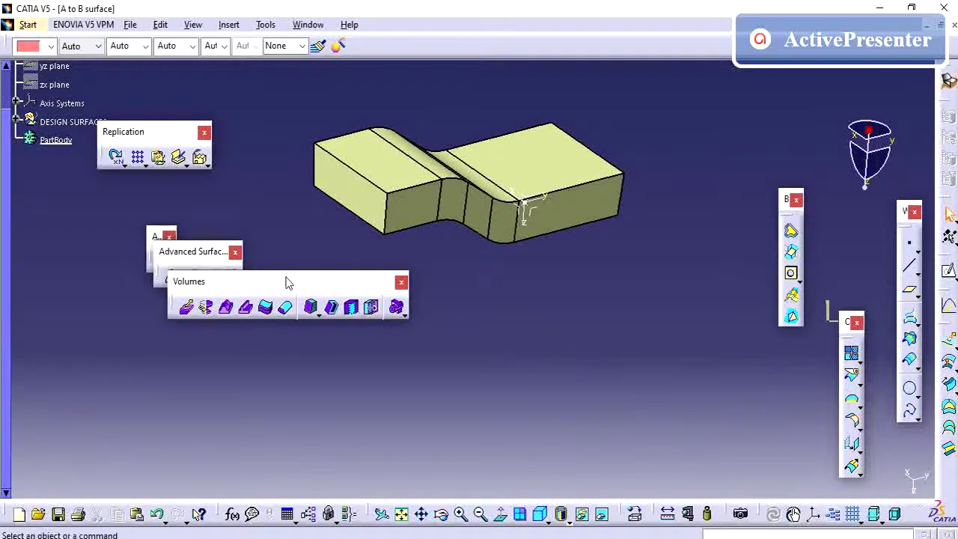
drag(288, 282, 485, 319)
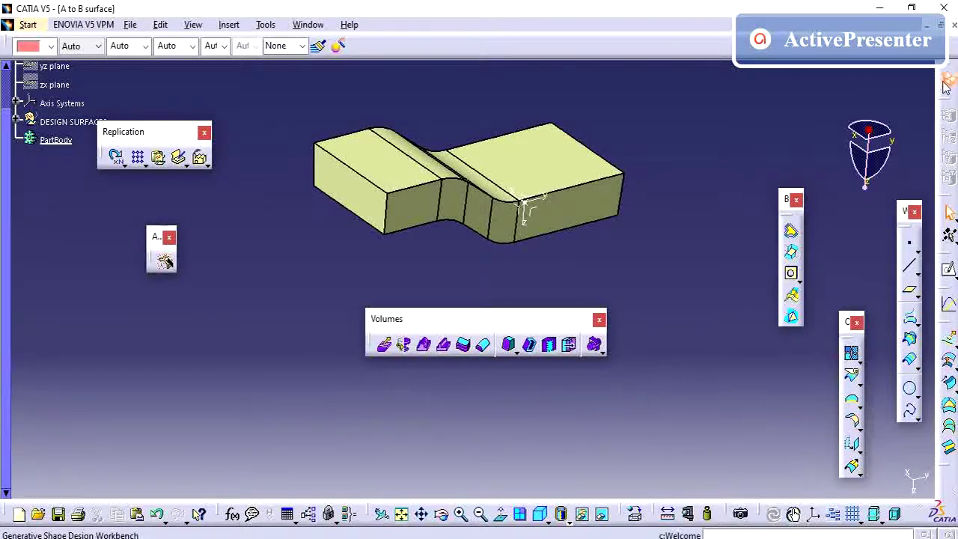
click(30, 24)
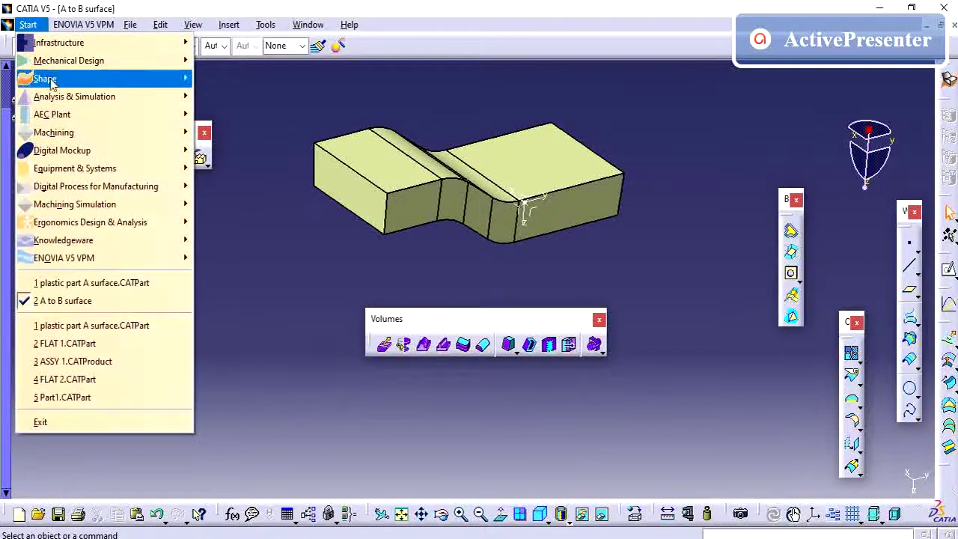
mouse_move(64, 65)
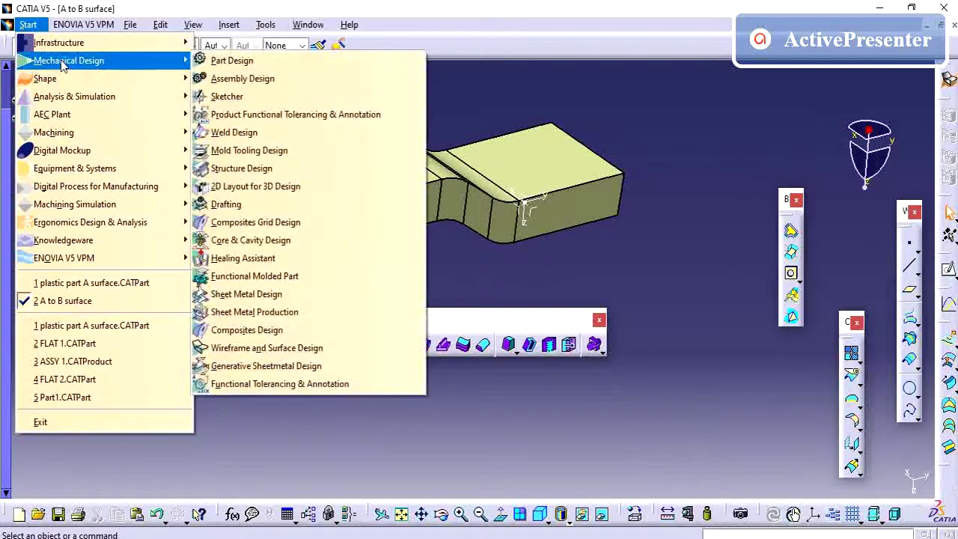
click(241, 65)
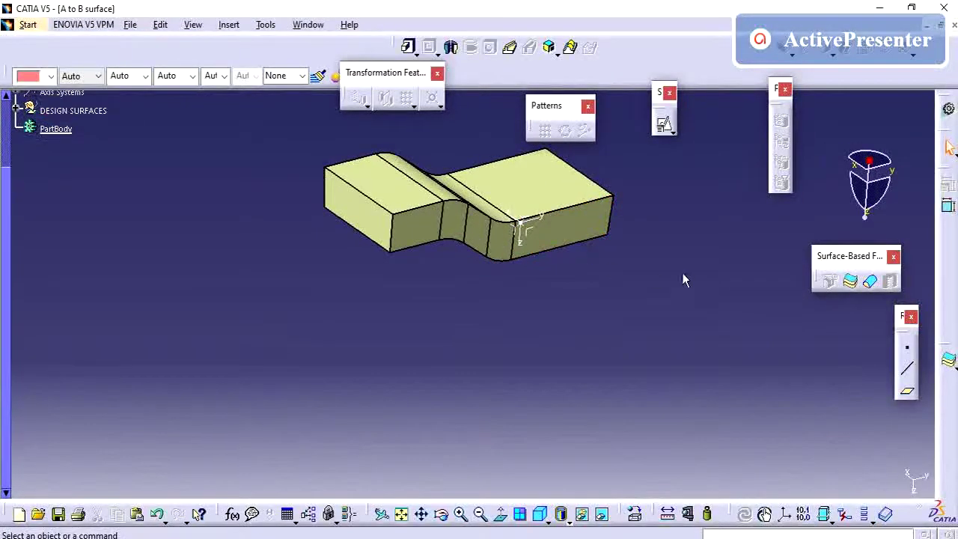
Create a solid in PartBody with Close Surface, using FINAL CLOSE SURFACE as the object to close.
middle_drag(683, 278, 690, 293)
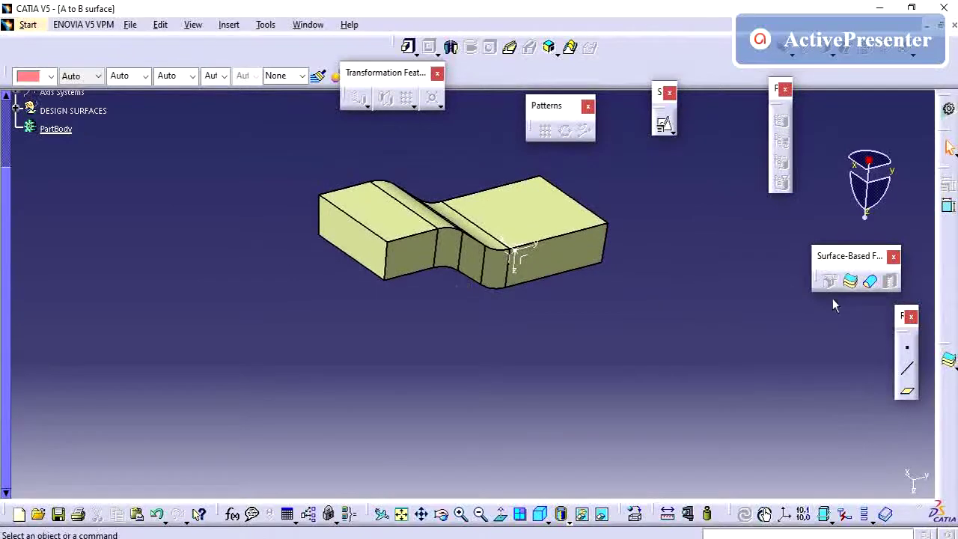
click(870, 285)
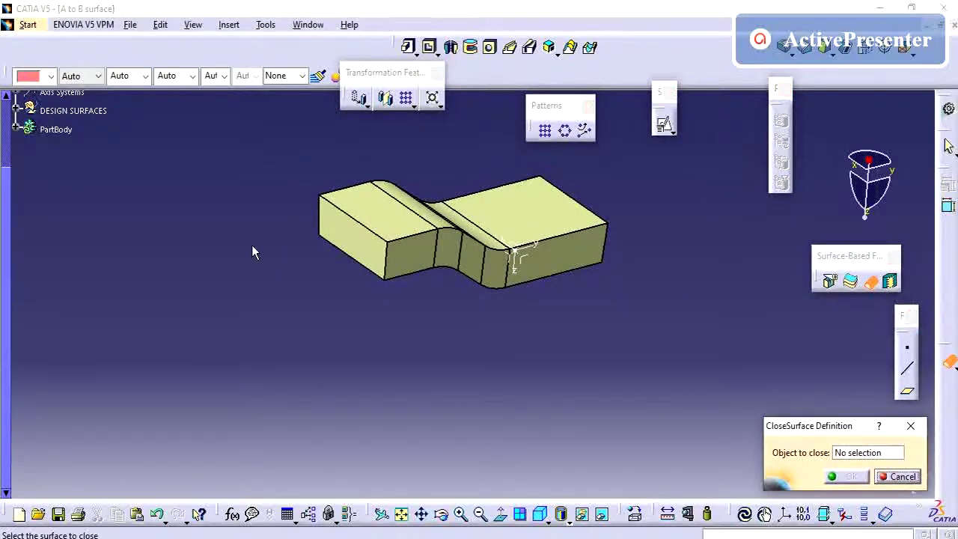
click(416, 250)
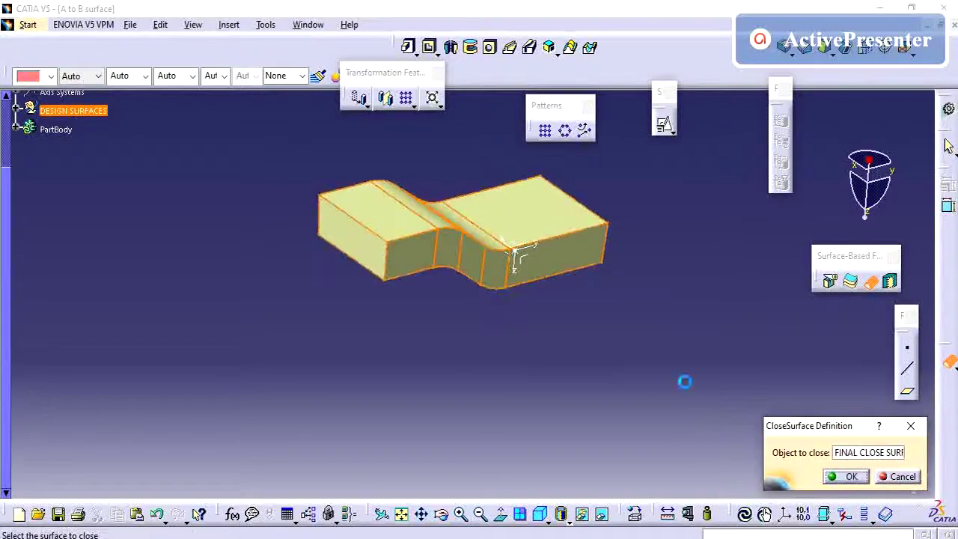
click(847, 476)
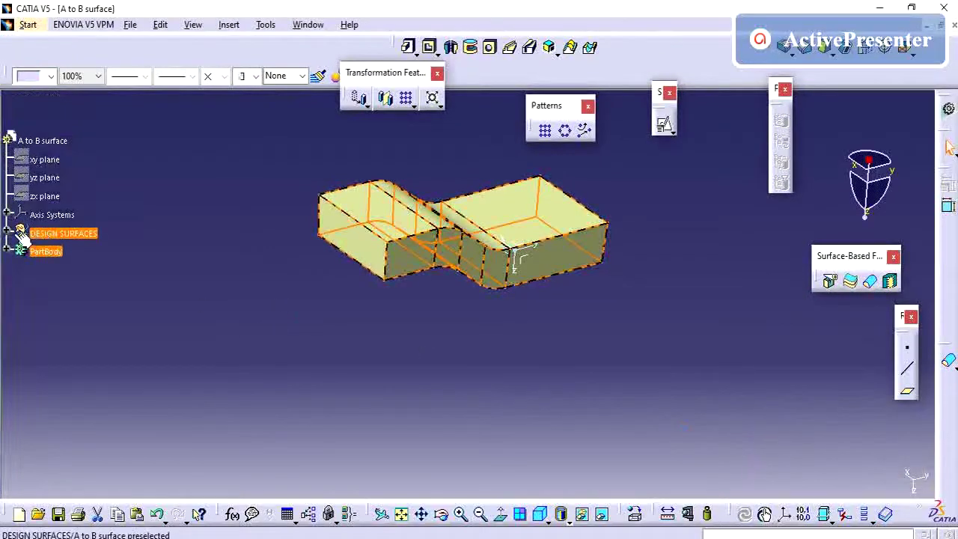
Expand and hide the DESIGN SURFACES set, and define the expanded PartBody as the in-work object.
click(6, 232)
right_click(67, 234)
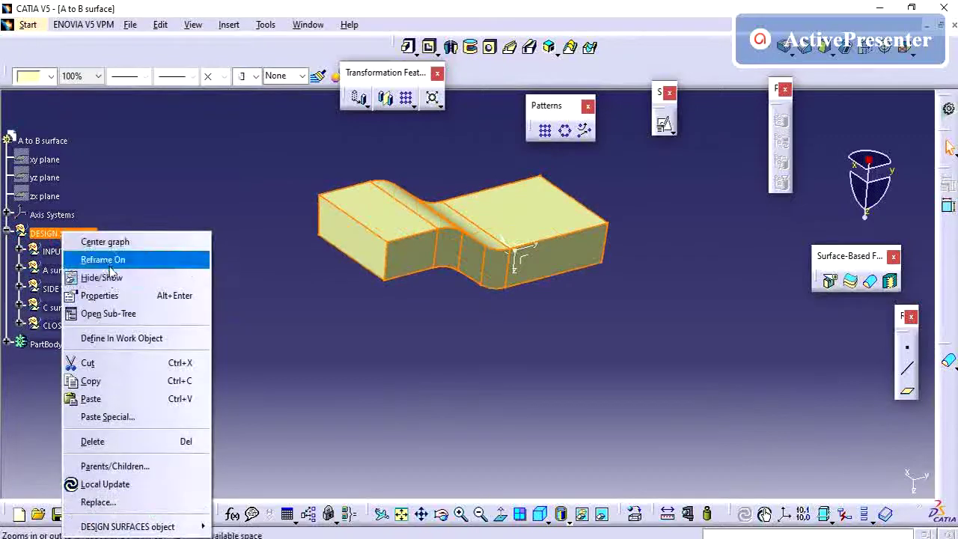
click(105, 277)
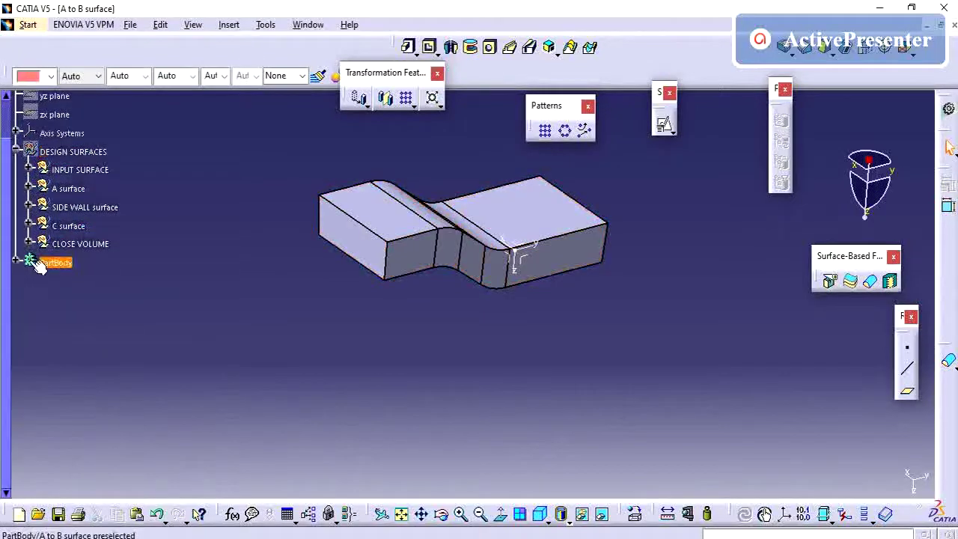
click(56, 263)
right_click(56, 263)
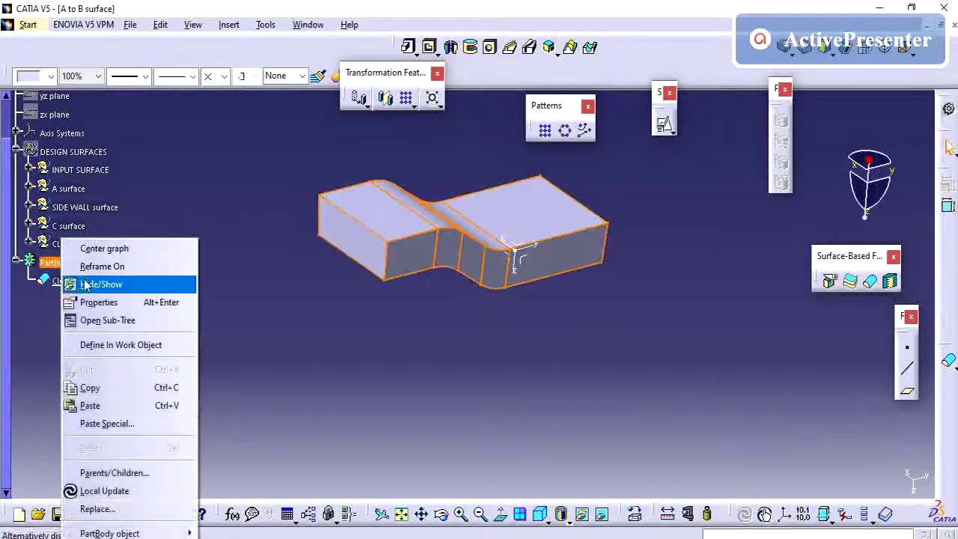
click(120, 344)
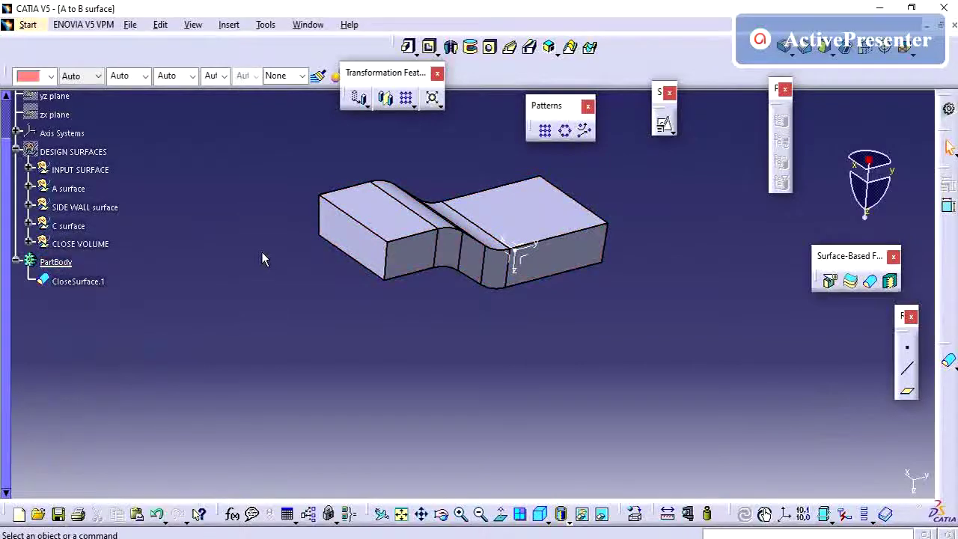
middle_drag(378, 258, 365, 260)
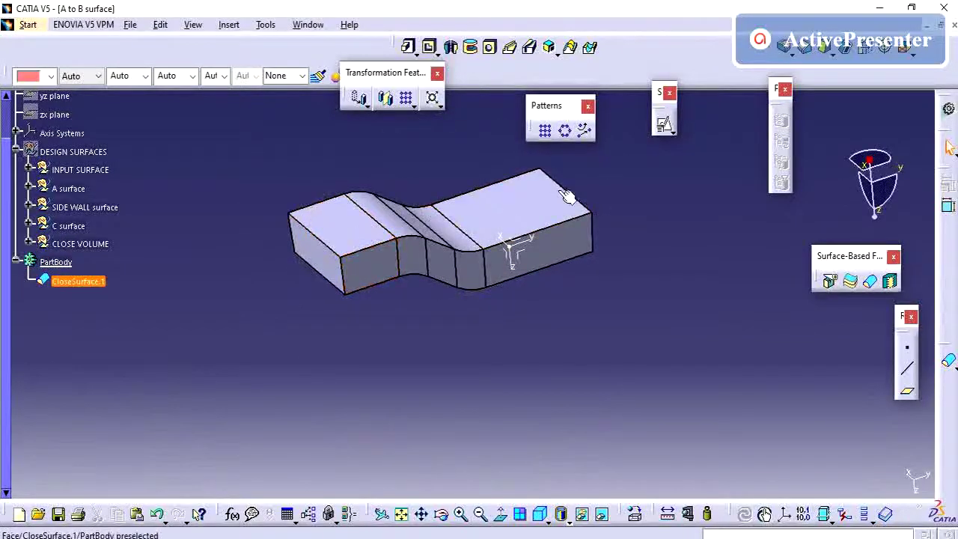
middle_drag(479, 324, 449, 192)
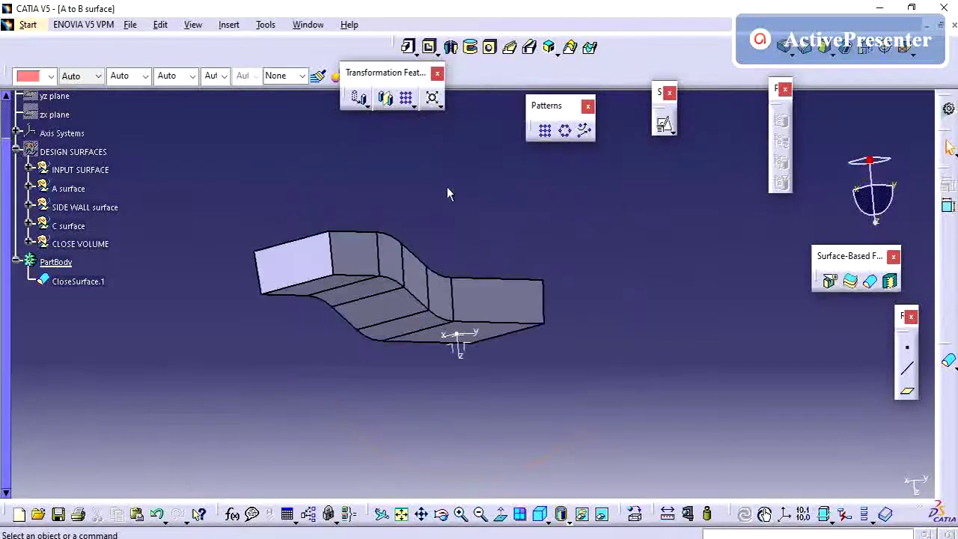
middle_drag(434, 304, 465, 246)
middle_drag(354, 272, 357, 317)
middle_drag(472, 327, 500, 239)
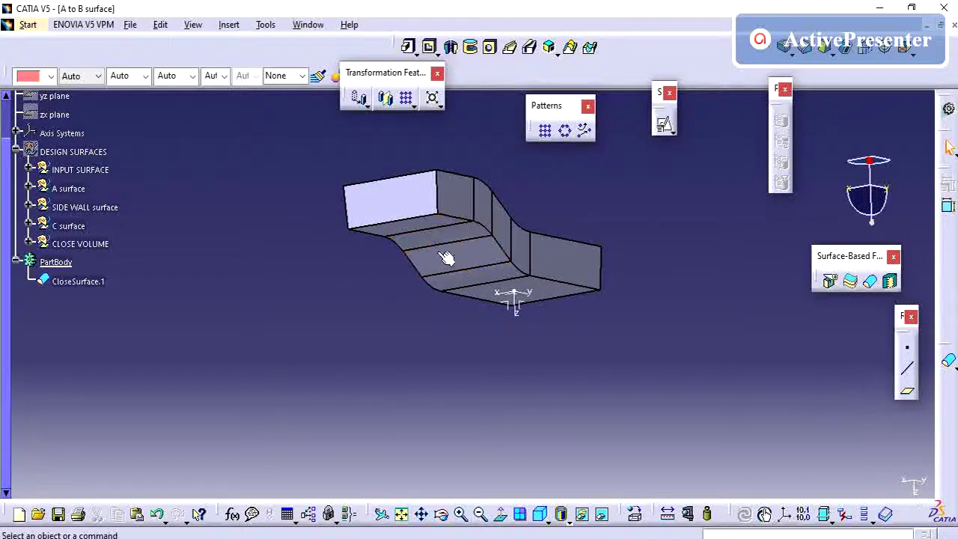
click(848, 49)
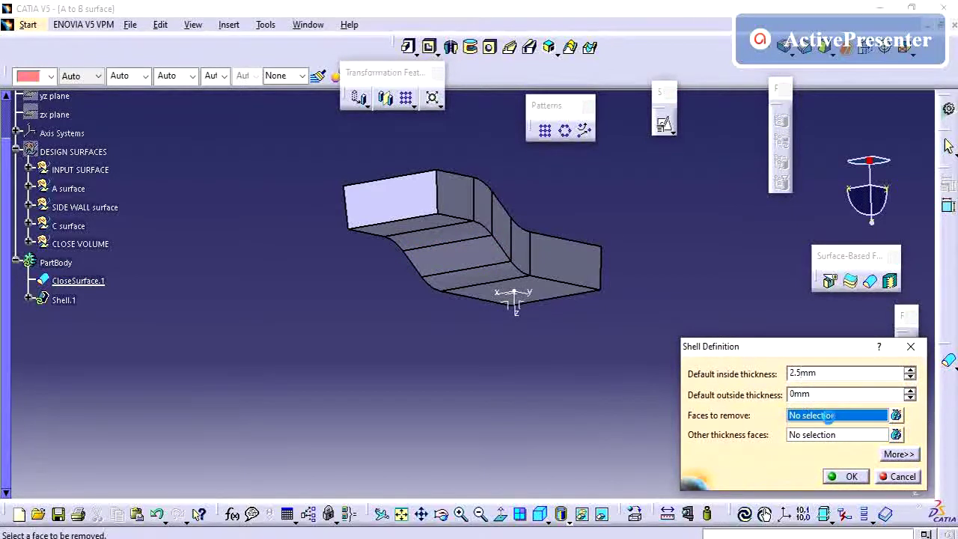
click(477, 294)
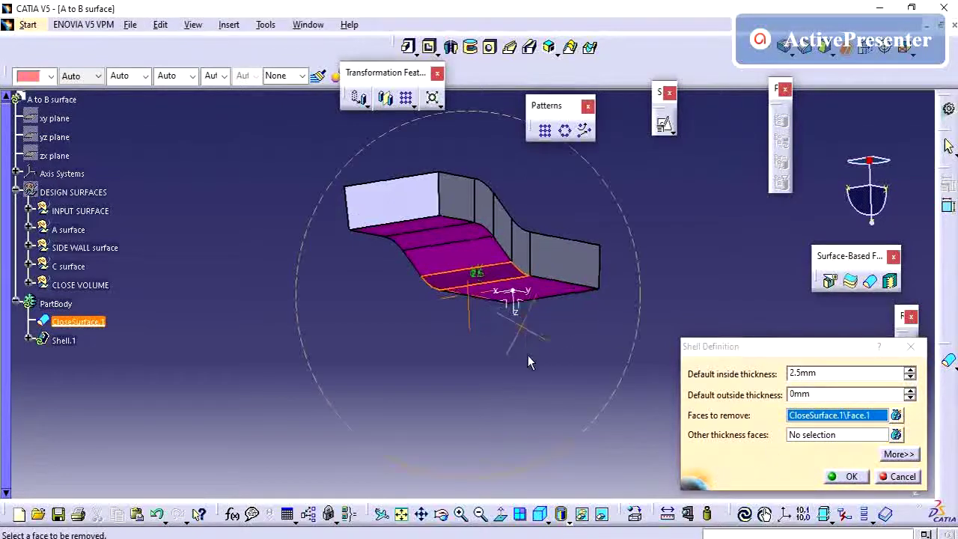
middle_drag(527, 355, 538, 383)
click(855, 478)
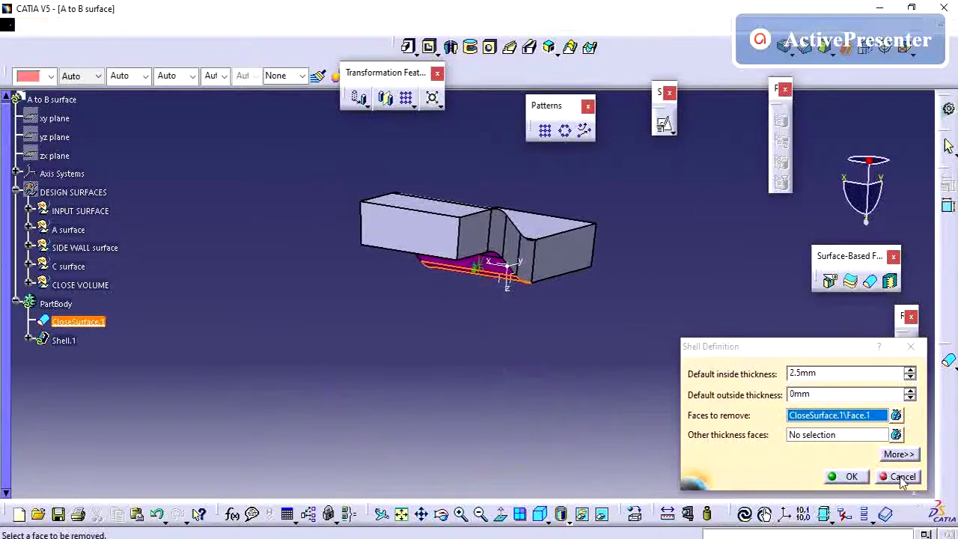
Temporarily show DESIGN SURFACES and the A SURFACE join to check which side of the solid it lies on, and hide both again.
right_click(67, 193)
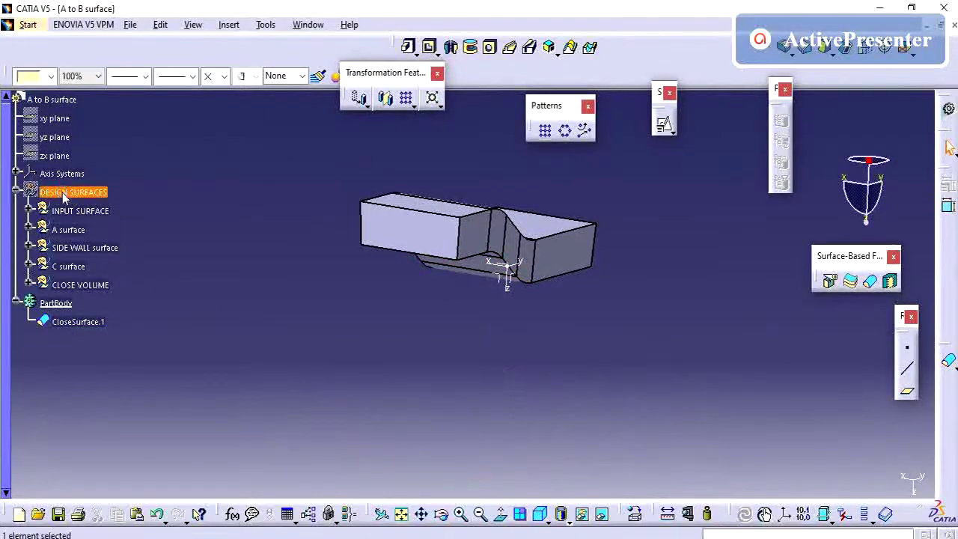
click(142, 237)
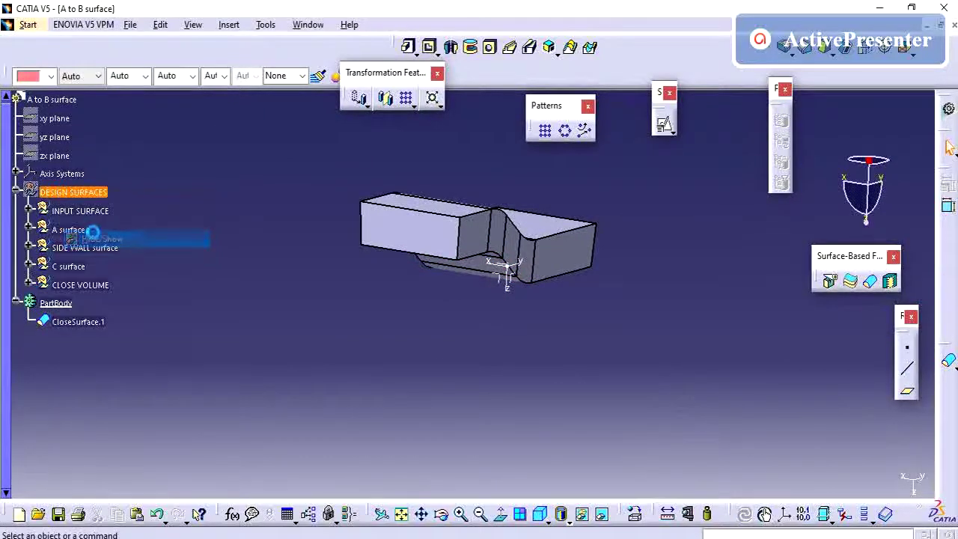
click(30, 229)
click(75, 248)
right_click(83, 247)
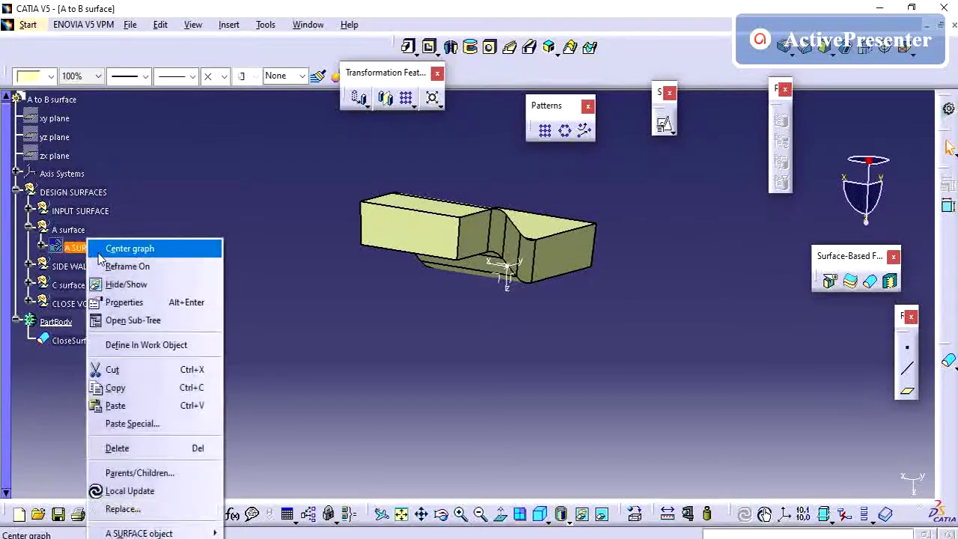
click(122, 285)
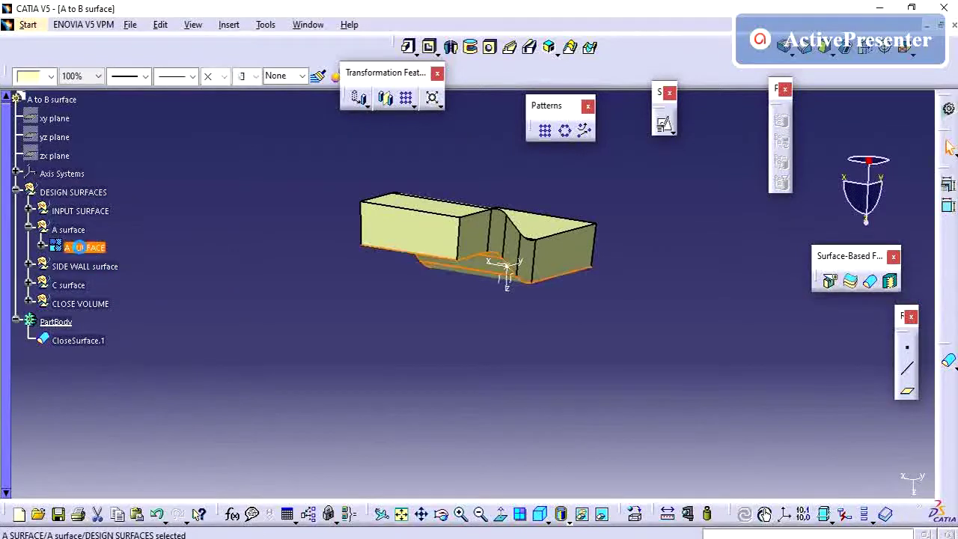
right_click(78, 250)
click(112, 284)
click(67, 191)
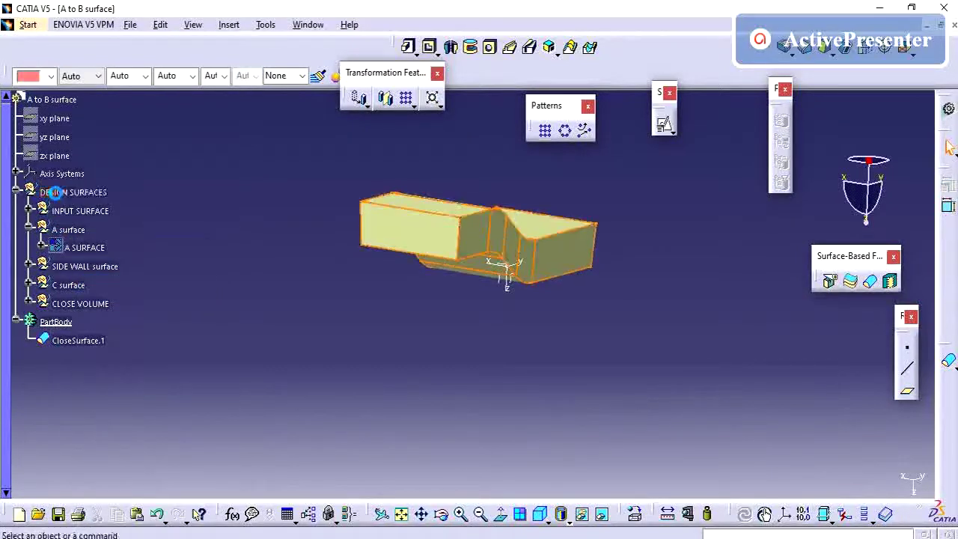
right_click(58, 193)
click(98, 240)
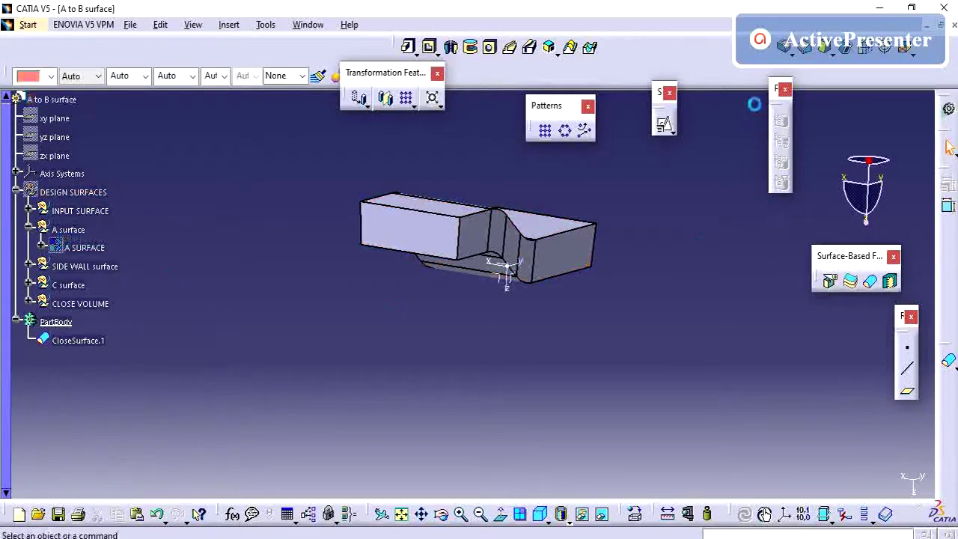
Shell the solid with a default inside thickness of 2.5 mm, removing the large stepped face together with its tangent faces.
middle_drag(528, 178, 516, 222)
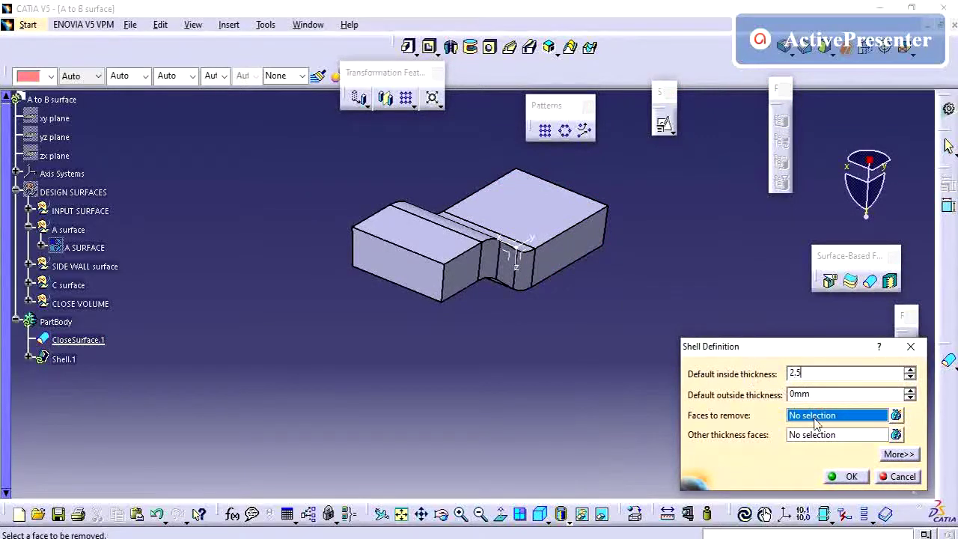
click(524, 225)
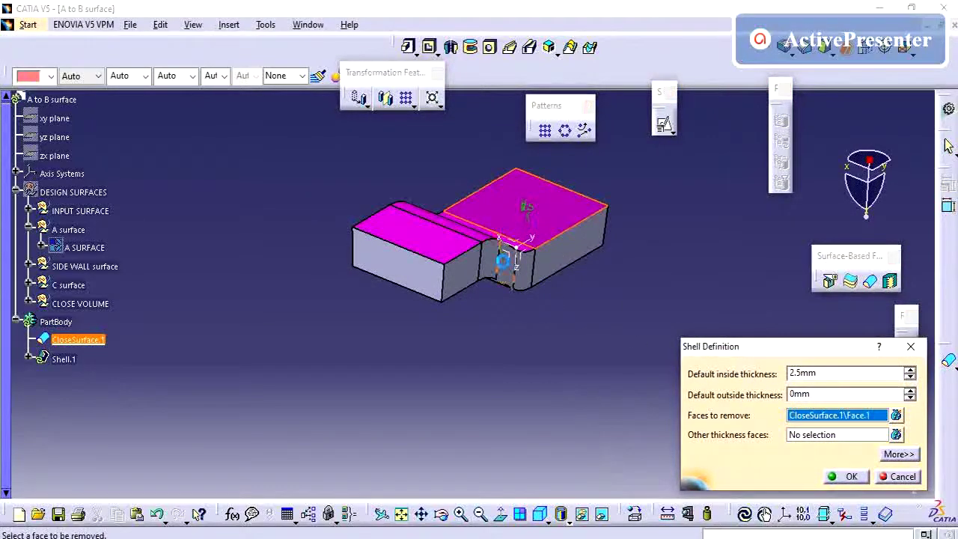
click(846, 478)
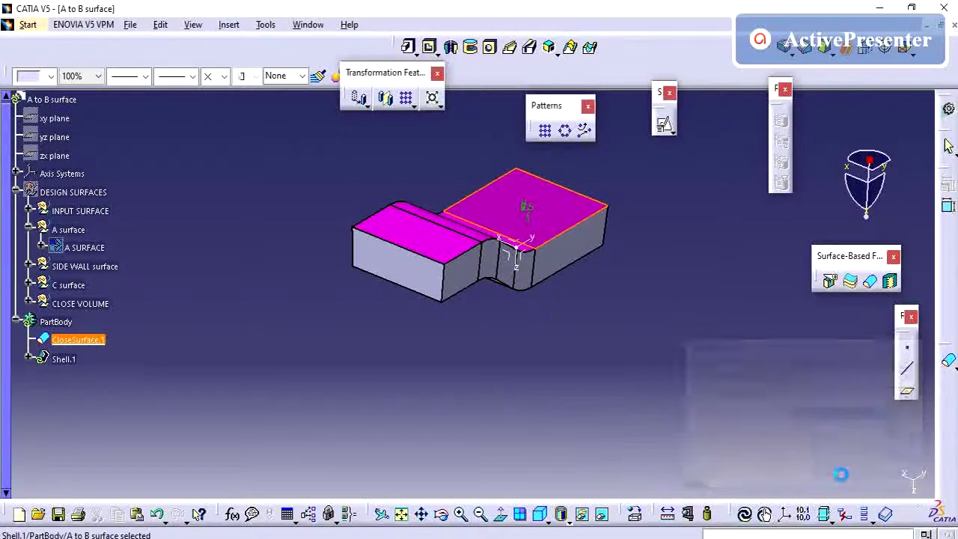
middle_drag(412, 321, 407, 398)
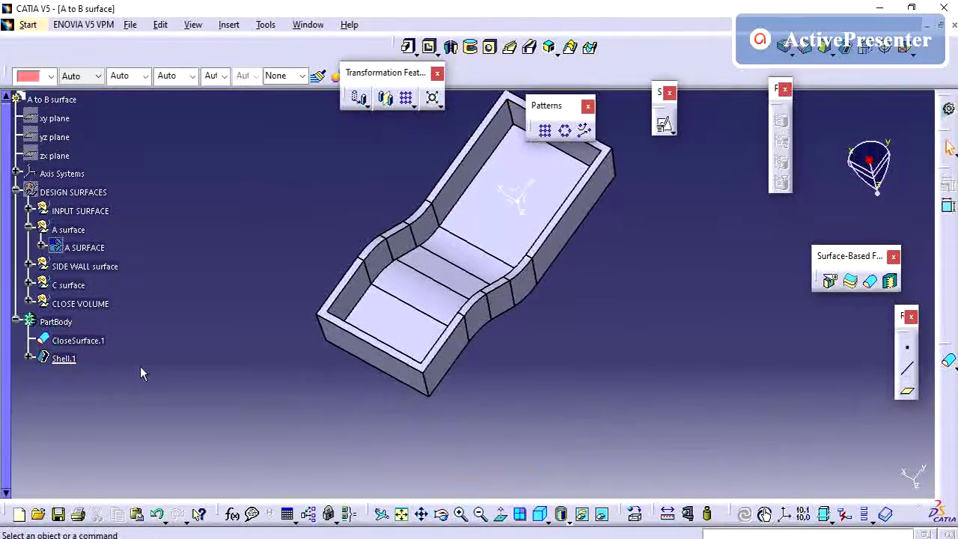
middle_drag(312, 362, 261, 252)
Define PartBody as the in-work object.
click(46, 339)
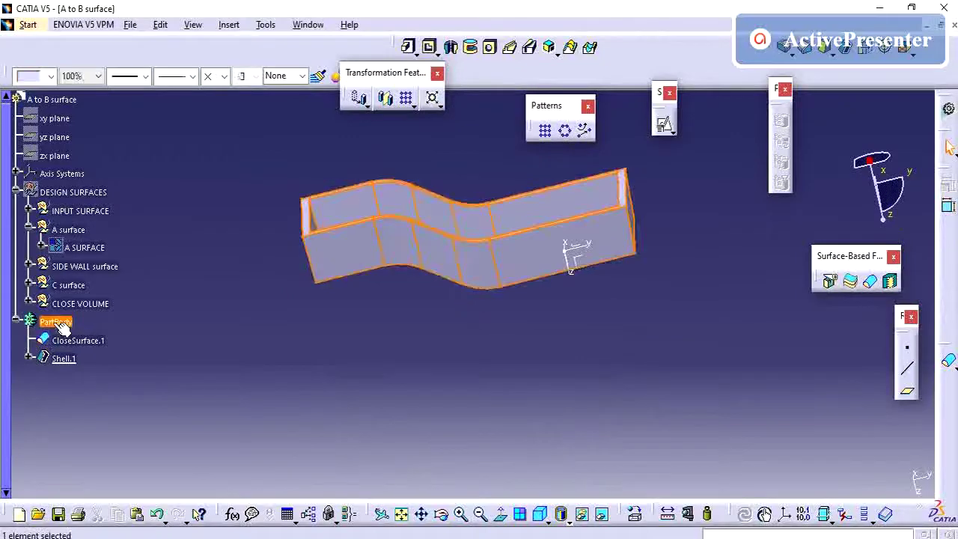
right_click(46, 339)
click(183, 122)
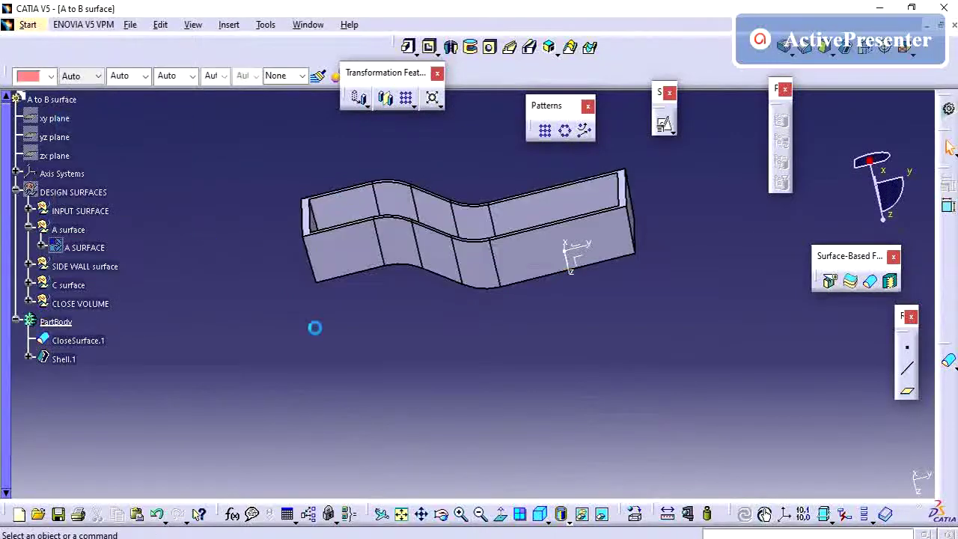
Examine the closed side of the shelled part, checking its stepped outer faces and their edges.
middle_drag(314, 327, 455, 242)
click(400, 252)
middle_drag(486, 278, 519, 199)
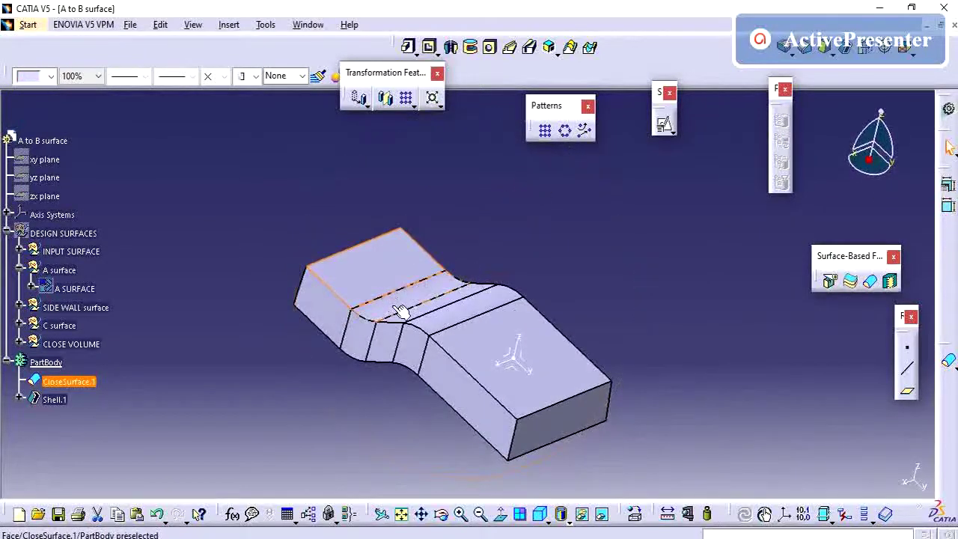
click(448, 306)
middle_drag(551, 380, 364, 311)
click(415, 291)
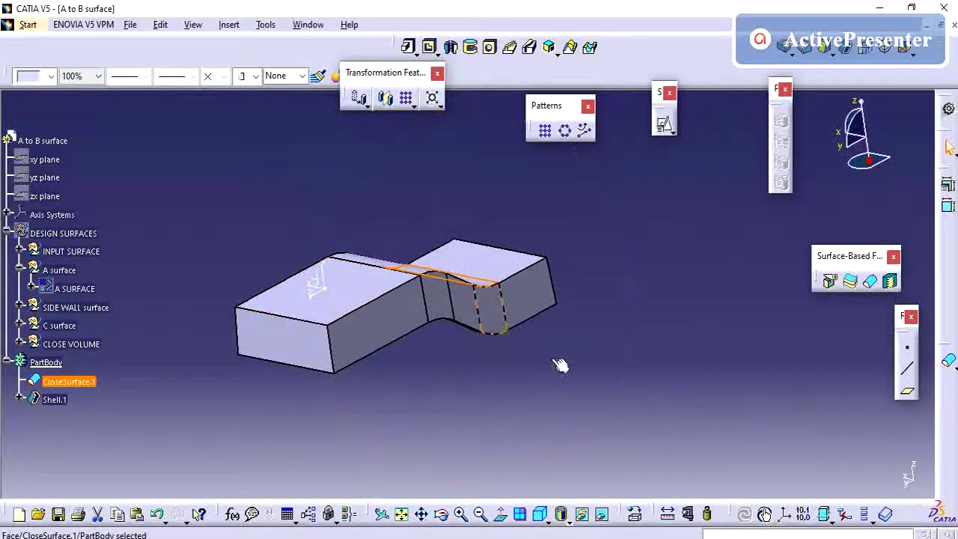
middle_drag(449, 310, 464, 357)
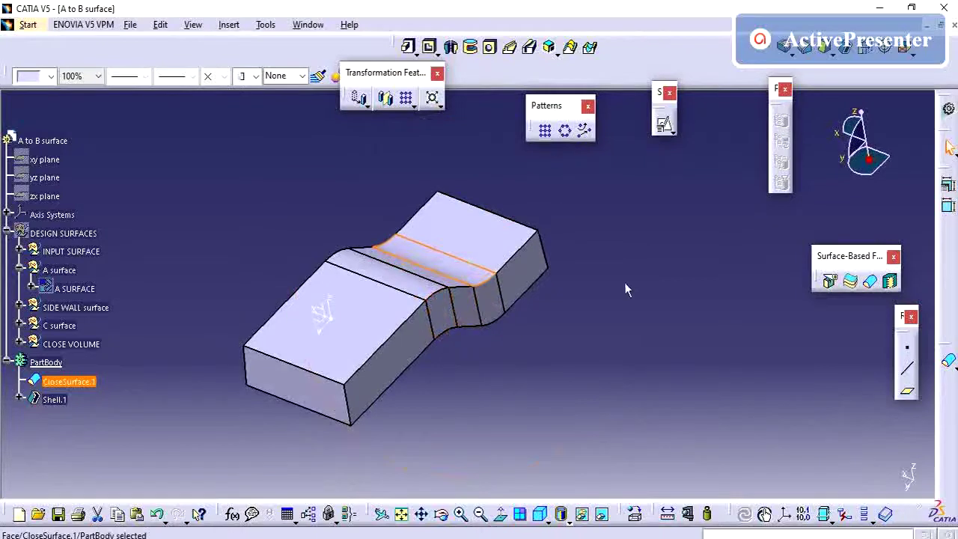
click(602, 266)
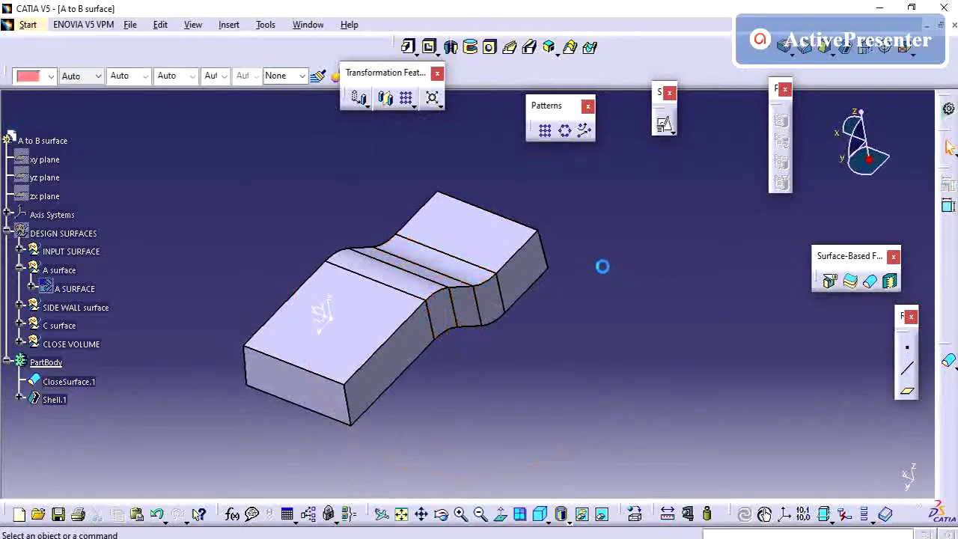
click(784, 47)
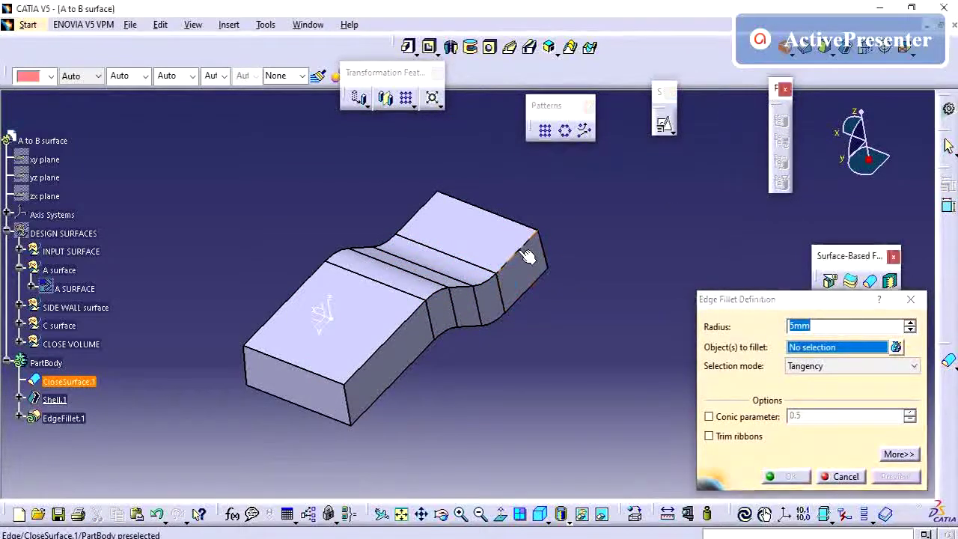
click(515, 254)
middle_drag(439, 314, 488, 198)
click(320, 327)
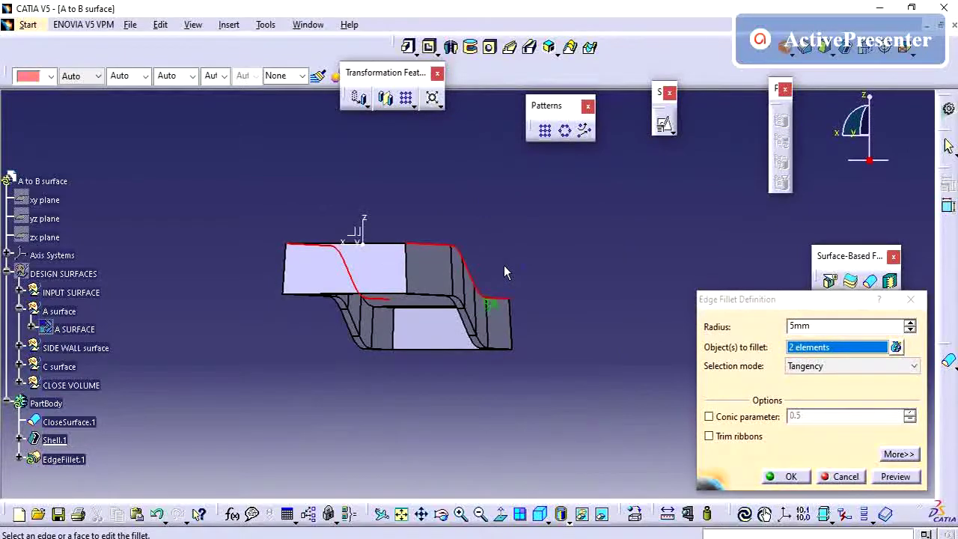
double_click(823, 327)
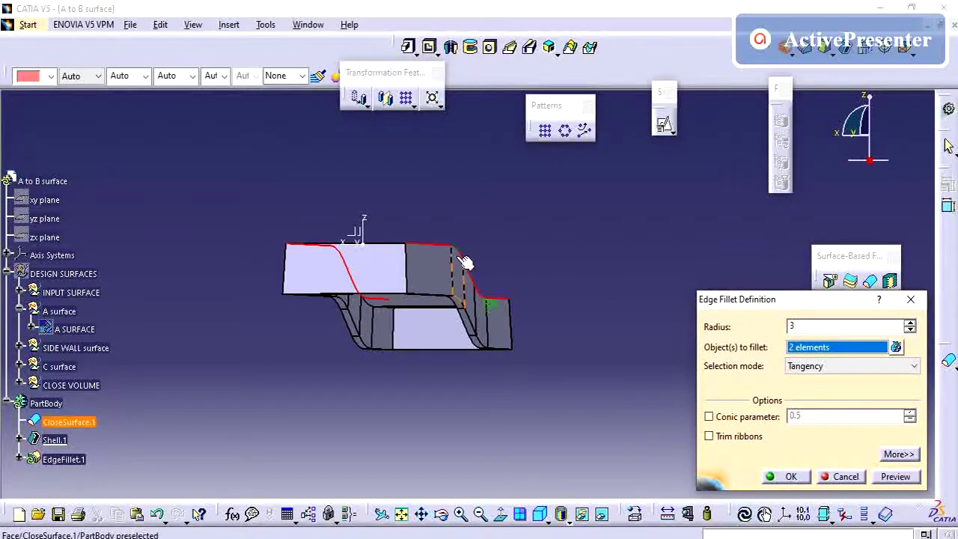
middle_drag(547, 269, 479, 343)
middle_drag(494, 353, 495, 348)
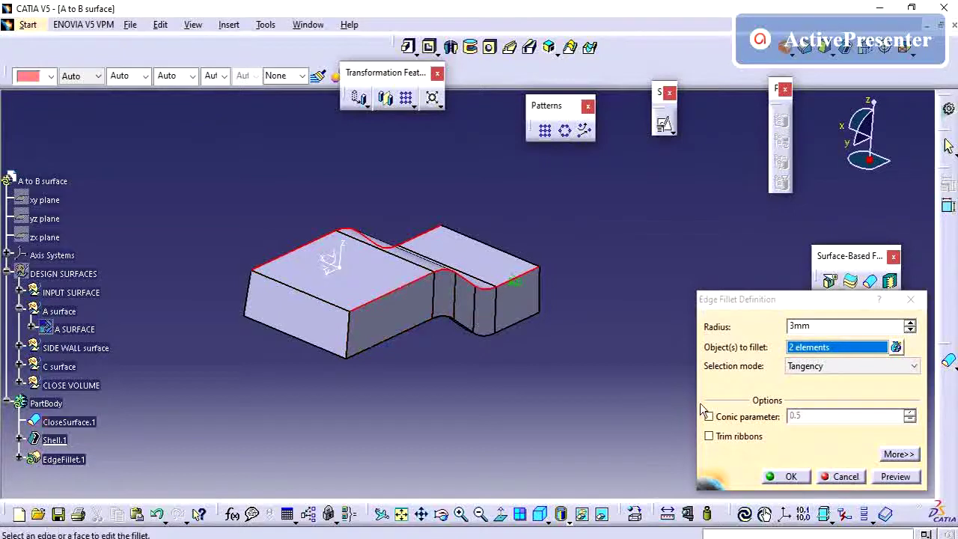
click(845, 476)
Define CloseSurface.1 as the in-work object so that new features are inserted before the shell.
right_click(71, 421)
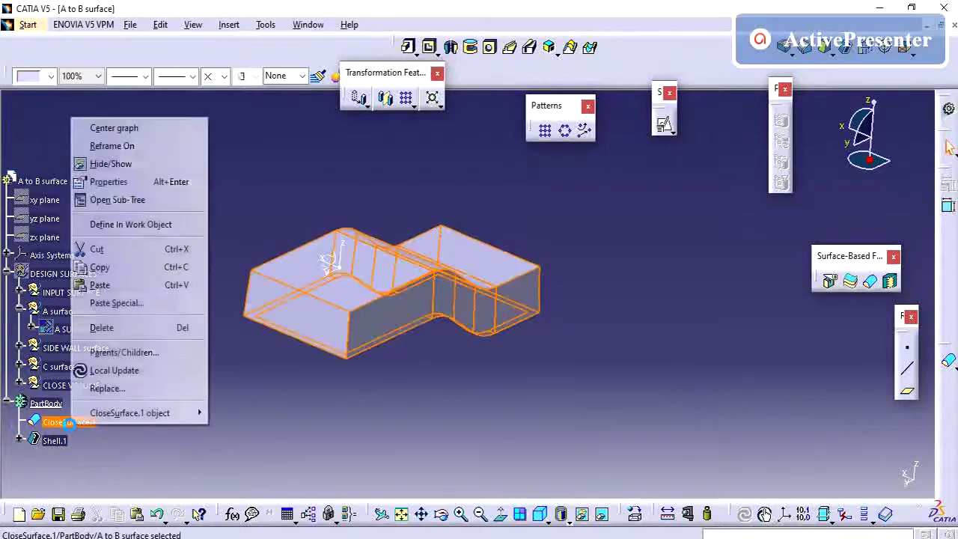
click(119, 225)
click(186, 395)
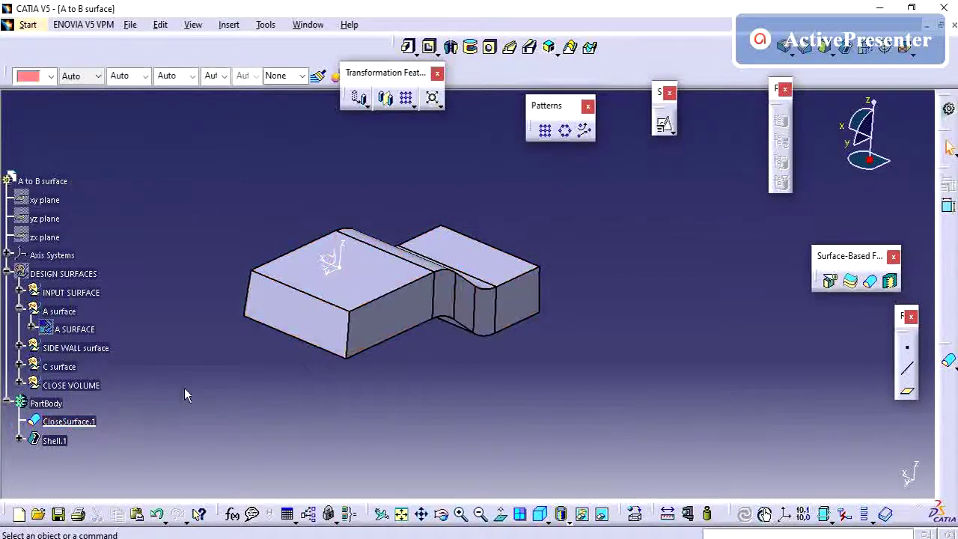
Apply an Edge Fillet to the four corner edges between the side walls of the solid, using Tangency selection.
click(784, 46)
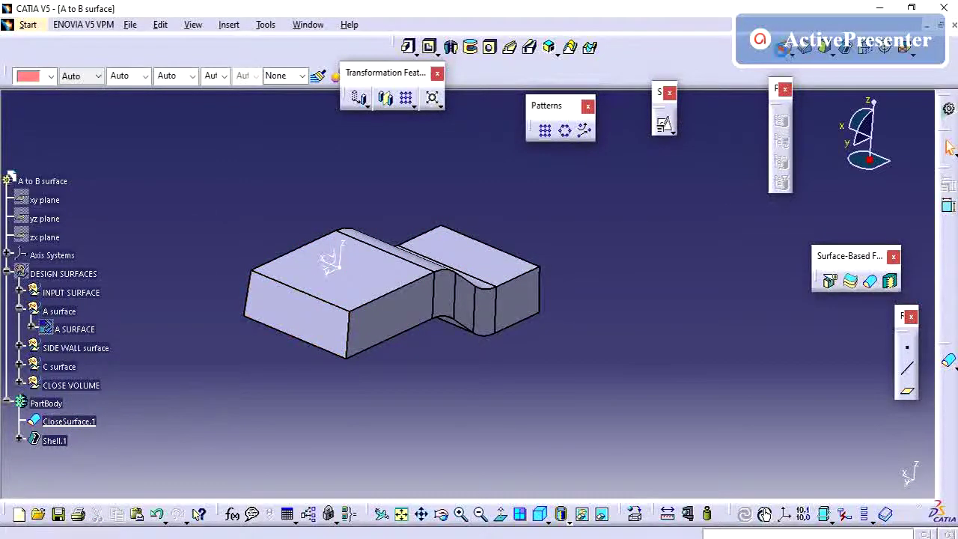
click(348, 329)
click(249, 290)
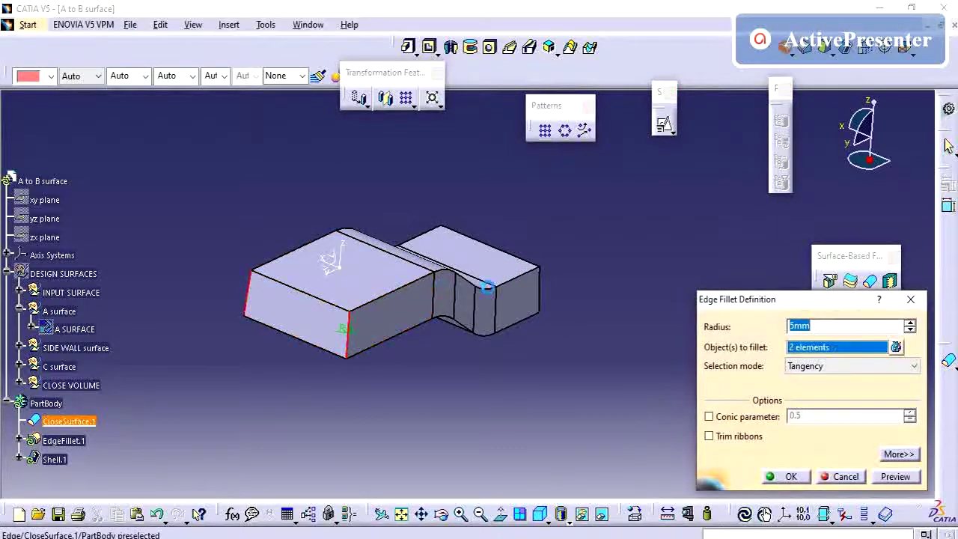
click(542, 290)
middle_drag(544, 295, 495, 273)
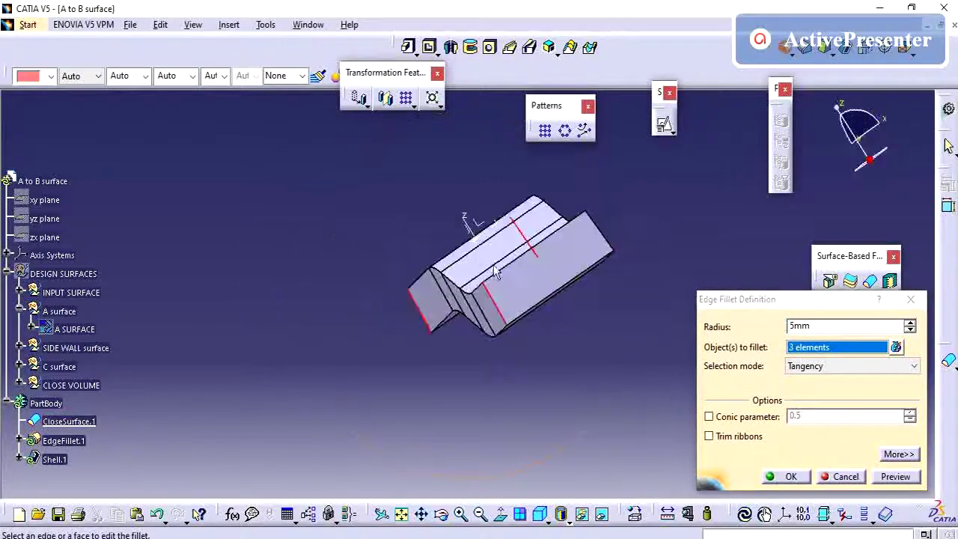
click(610, 234)
middle_drag(577, 231, 793, 317)
drag(822, 325, 729, 327)
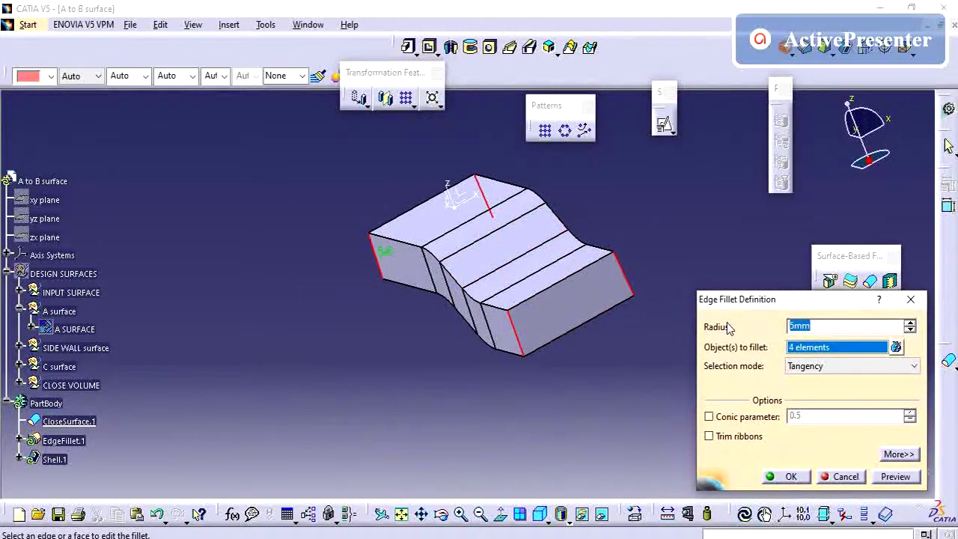
key(Return)
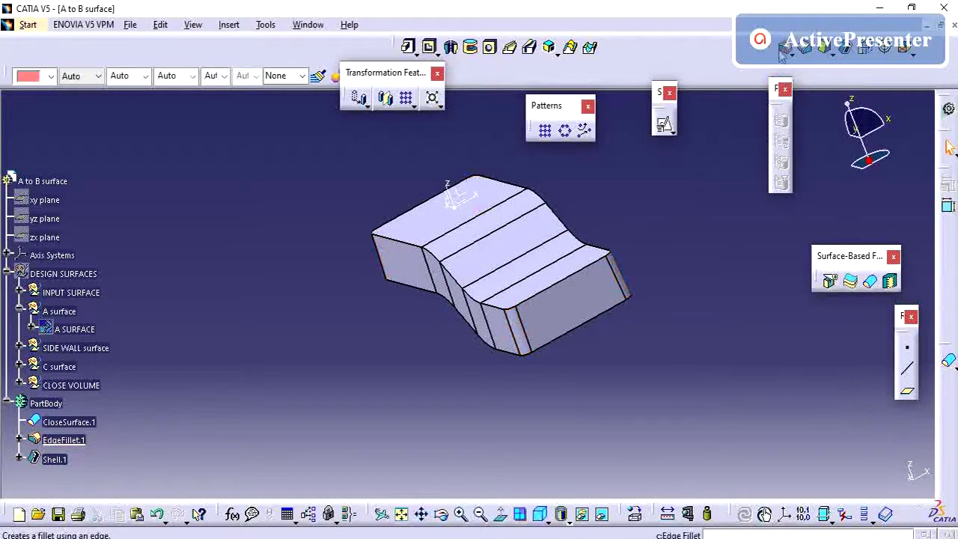
Apply an Edge Fillet around the perimeter of the closed stepped face, and define Shell.1 as the in-work object.
click(570, 274)
click(789, 477)
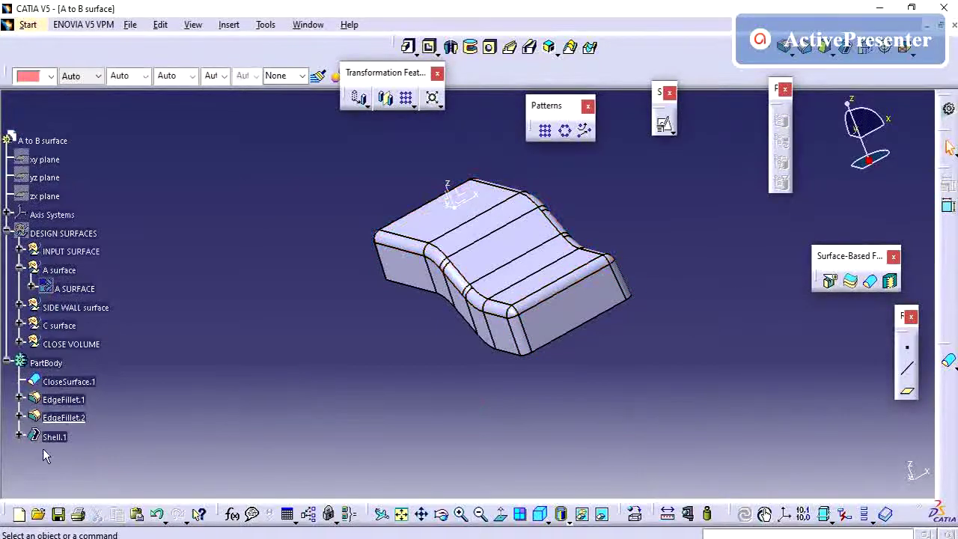
right_click(52, 437)
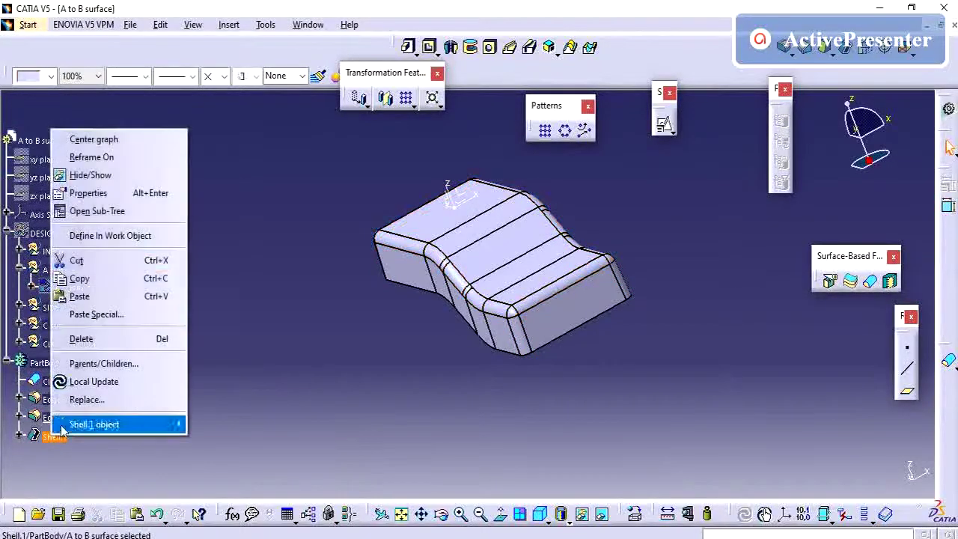
click(113, 237)
click(171, 400)
Examine the filleted, shelled part from its open and closed sides, including a straight view along the Z axis.
middle_drag(336, 336, 420, 308)
click(351, 221)
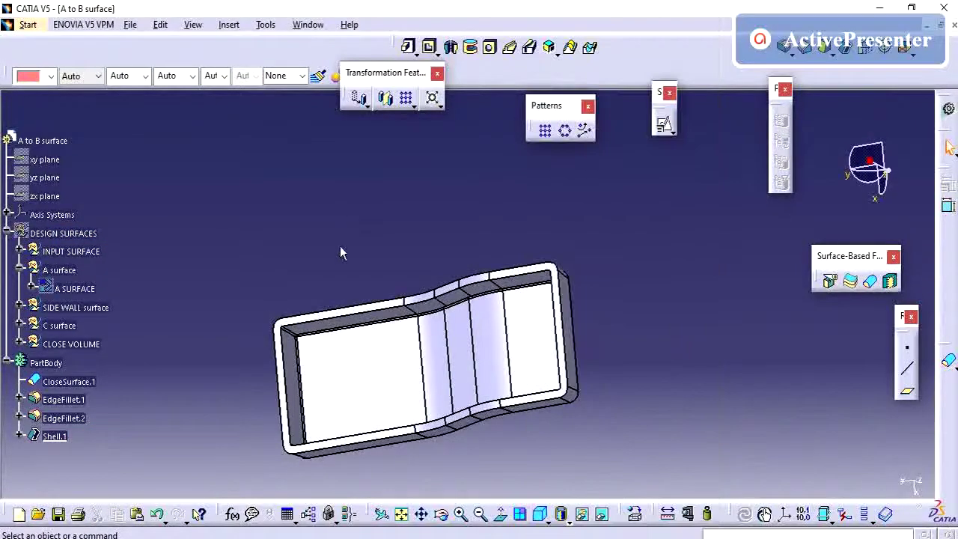
middle_drag(340, 250, 507, 314)
middle_drag(326, 470, 471, 383)
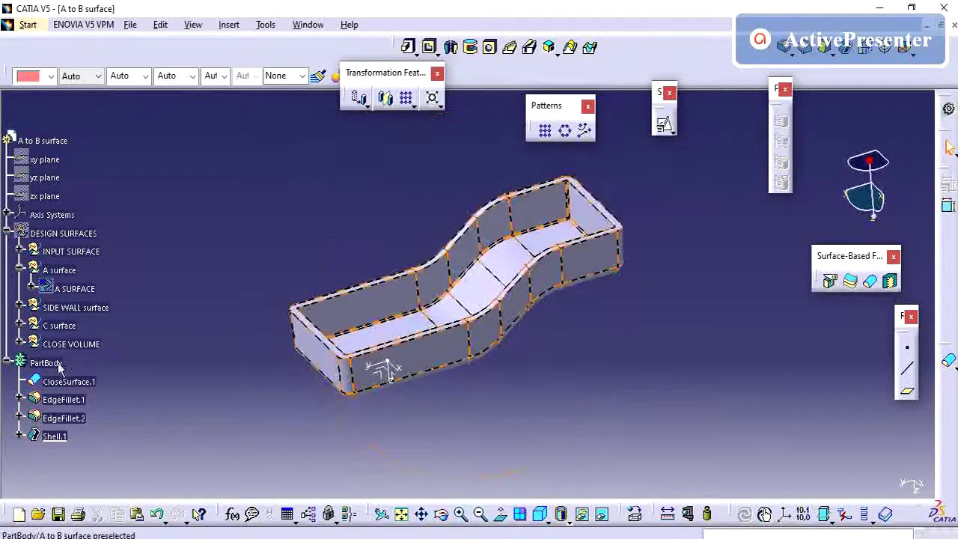
middle_drag(285, 277, 359, 333)
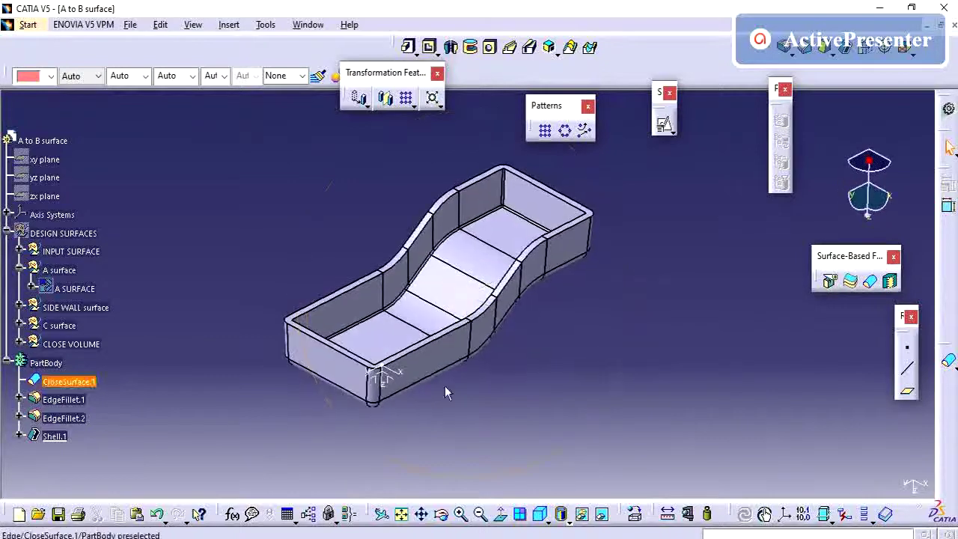
click(546, 521)
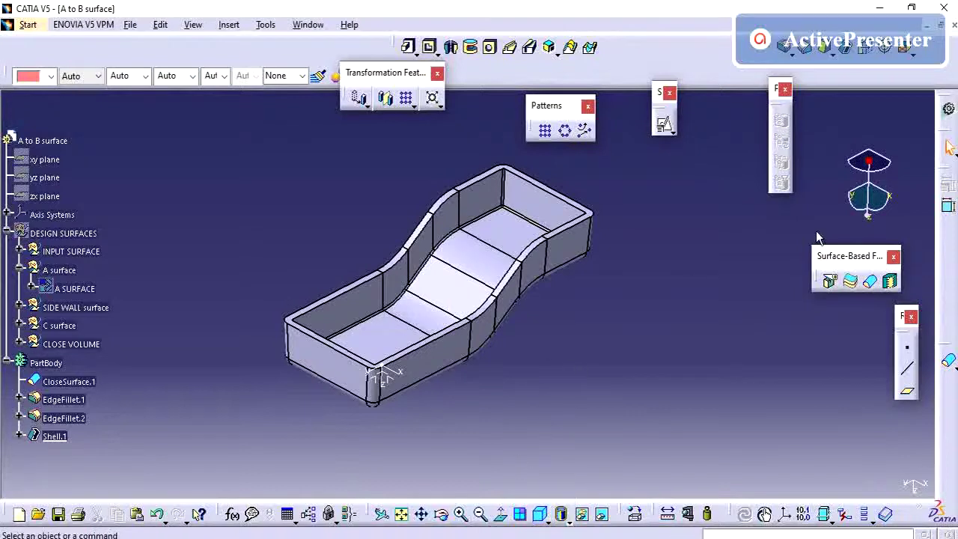
click(869, 227)
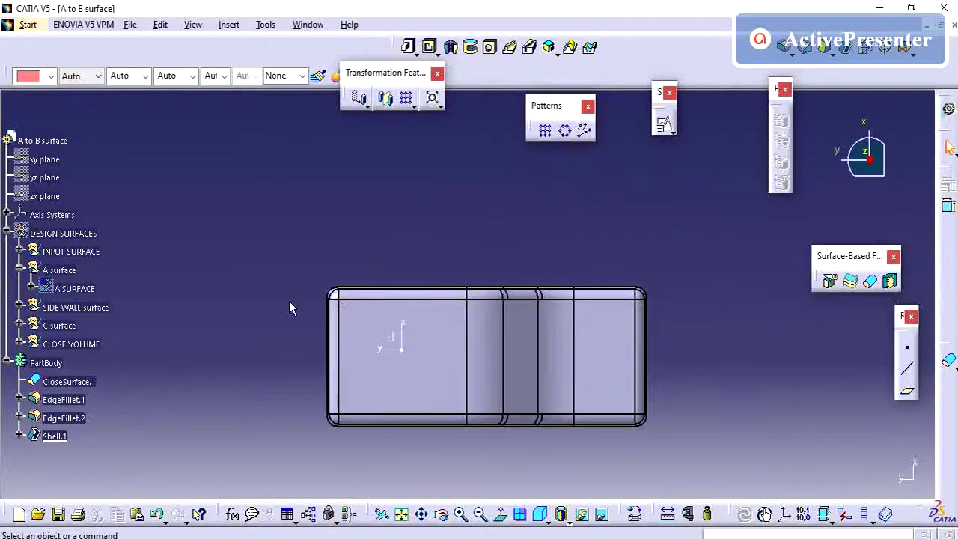
ctrl+middle_drag(323, 254, 346, 219)
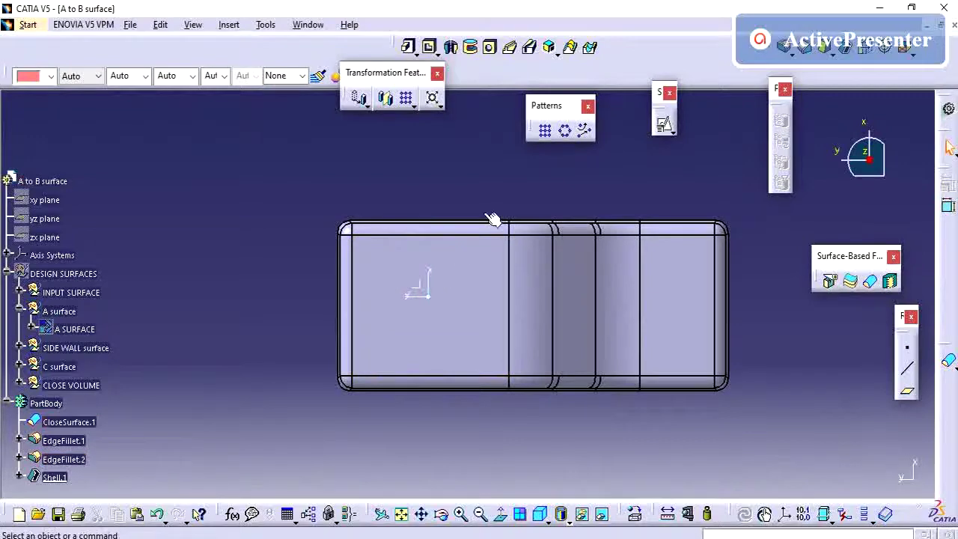
middle_drag(491, 217, 504, 321)
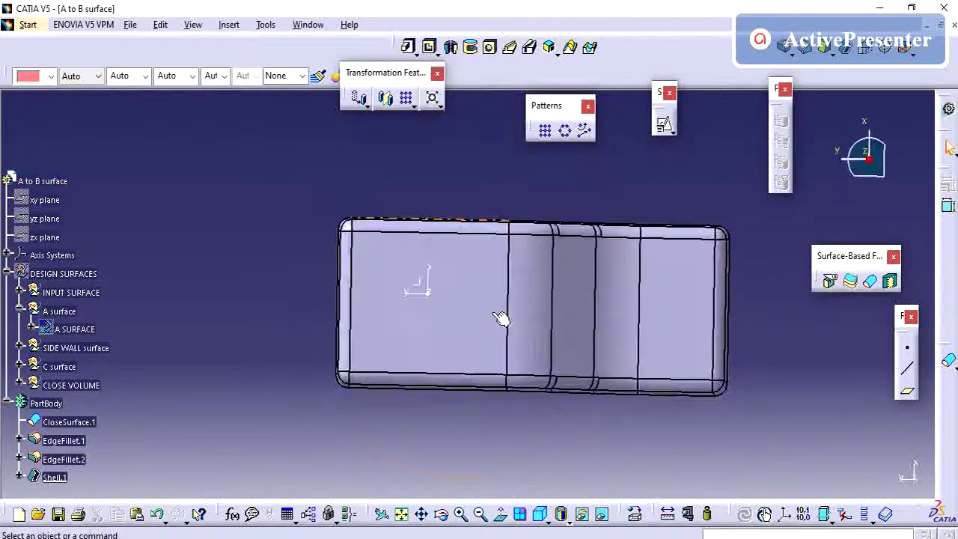
click(402, 514)
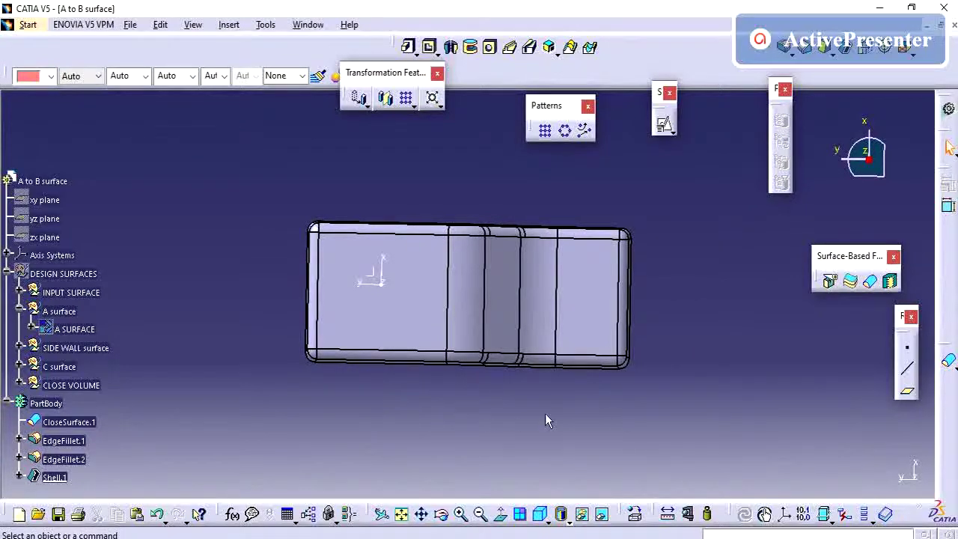
middle_drag(366, 202, 352, 220)
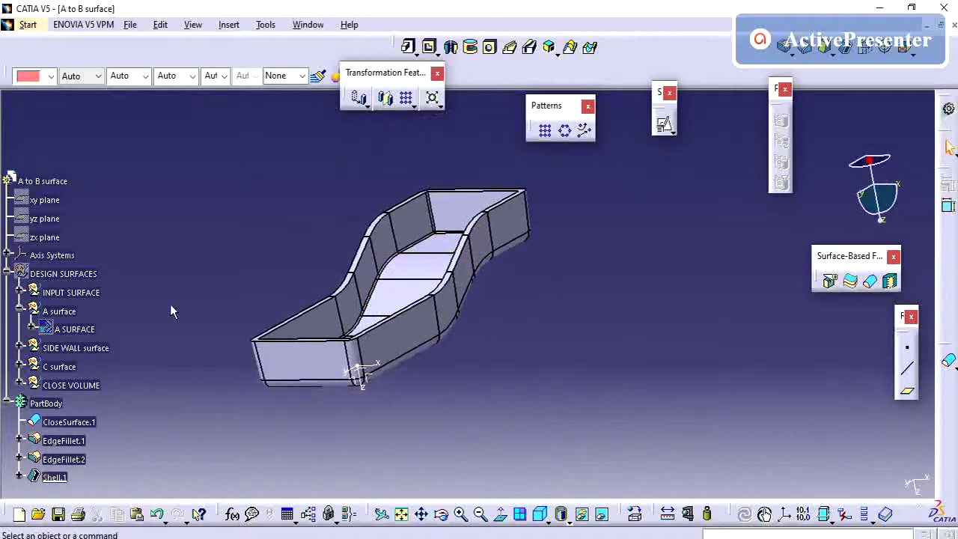